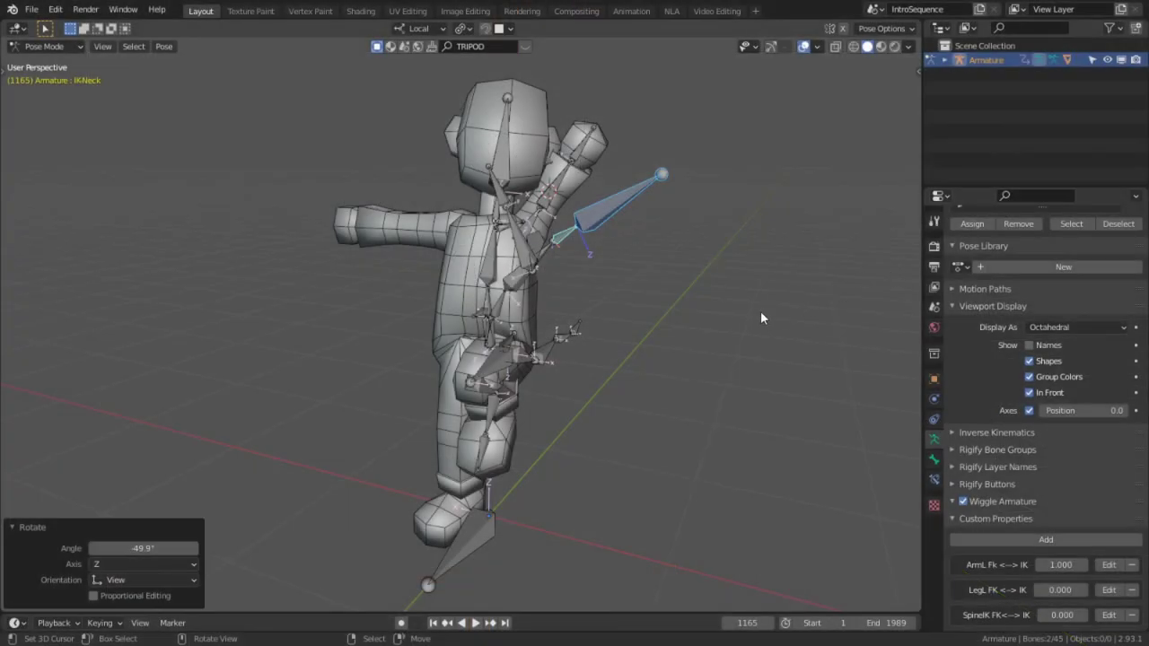
# - Show only the first bone layer in the Armature data properties
pyautogui.moveTo(760, 317); pyautogui.dragTo(672, 310, button='middle')
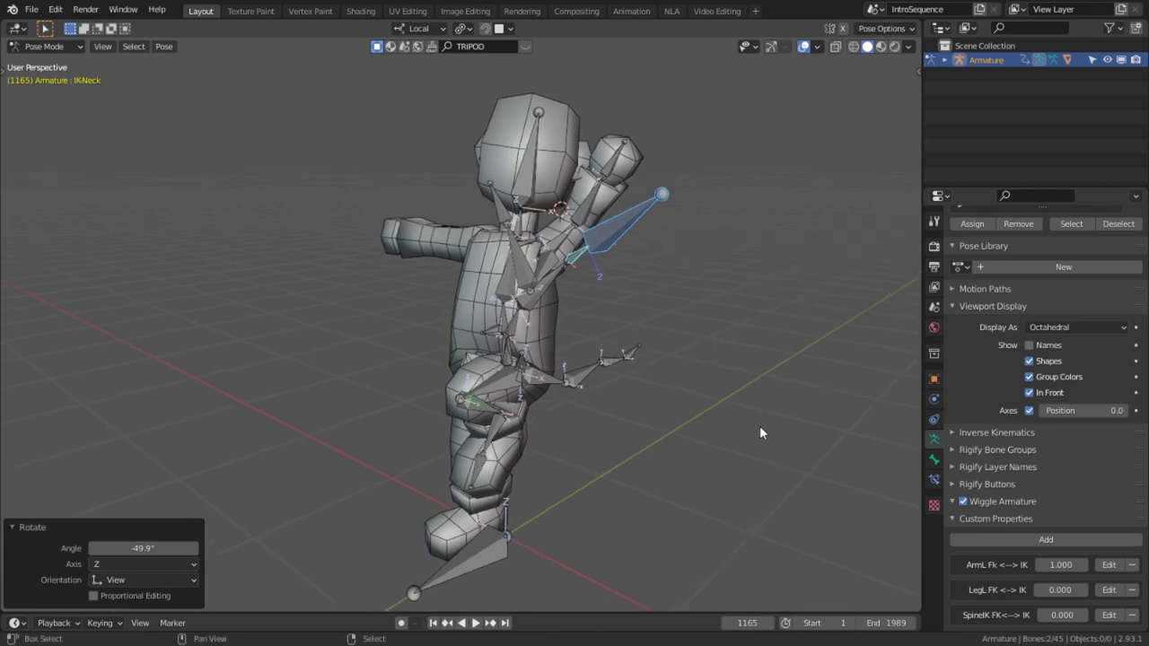
pyautogui.moveTo(764, 380); pyautogui.dragTo(981, 375, button='middle')
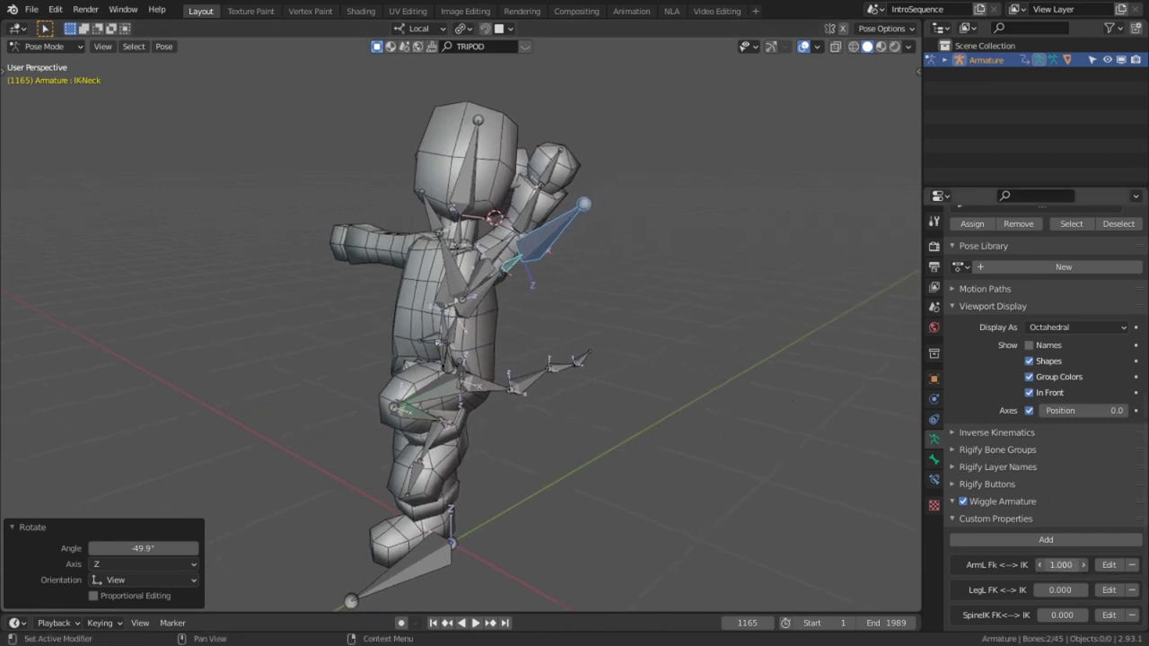
pyautogui.scroll(2, 1023, 350)
pyautogui.scroll(5, 1023, 350)
pyautogui.scroll(1, 1023, 350)
pyautogui.click(955, 314)
# - Set the ArmL Fk <-> IK custom property to 0
pyautogui.moveTo(886, 324); pyautogui.dragTo(949, 384, button='middle')
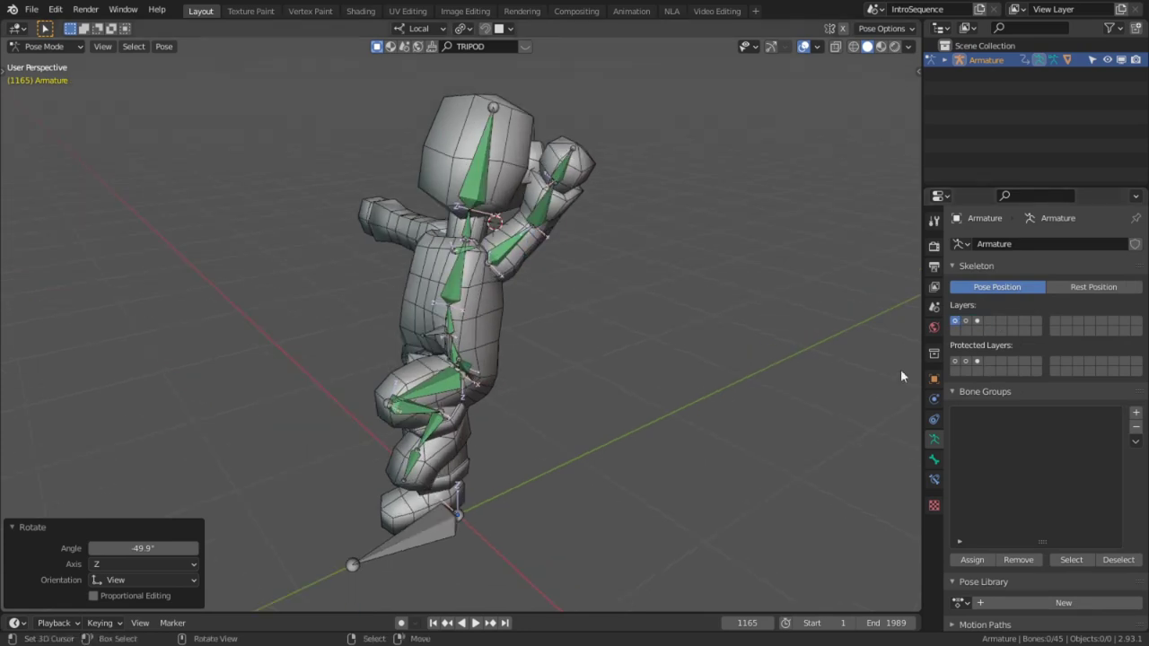
pyautogui.scroll(-3, 996, 419)
pyautogui.scroll(-5, 1005, 419)
pyautogui.moveTo(1060, 564)
pyautogui.mouseDown()
pyautogui.moveTo(1032, 564)
pyautogui.moveTo(1091, 565)
pyautogui.moveTo(1065, 564)
pyautogui.moveTo(1091, 564)
pyautogui.moveTo(1068, 590)
pyautogui.moveTo(1091, 590)
pyautogui.moveTo(1059, 589)
pyautogui.moveTo(1092, 590)
pyautogui.mouseUp()
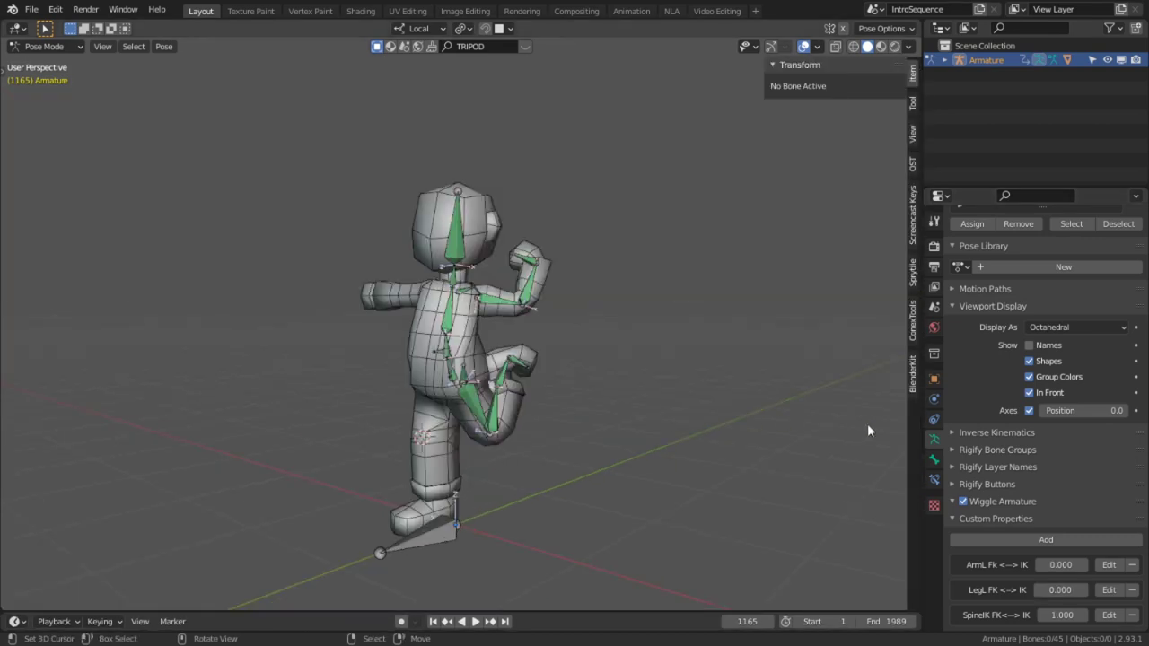
# - With bone layer 3 also shown, clear all bone rotations back to the T-pose
pyautogui.scroll(5, 1012, 436)
pyautogui.scroll(5, 1009, 434)
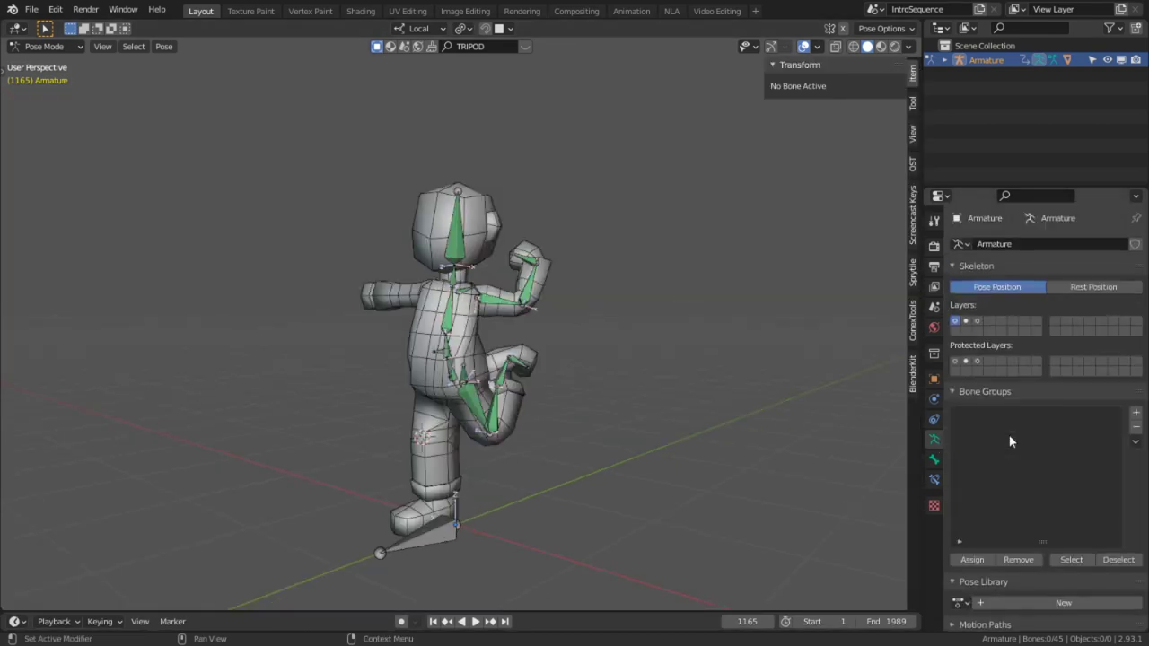
pyautogui.keyDown('shift'); pyautogui.click(976, 321); pyautogui.keyUp('shift')
pyautogui.press('a')
pyautogui.moveTo(616, 345); pyautogui.dragTo(610, 364, button='middle')
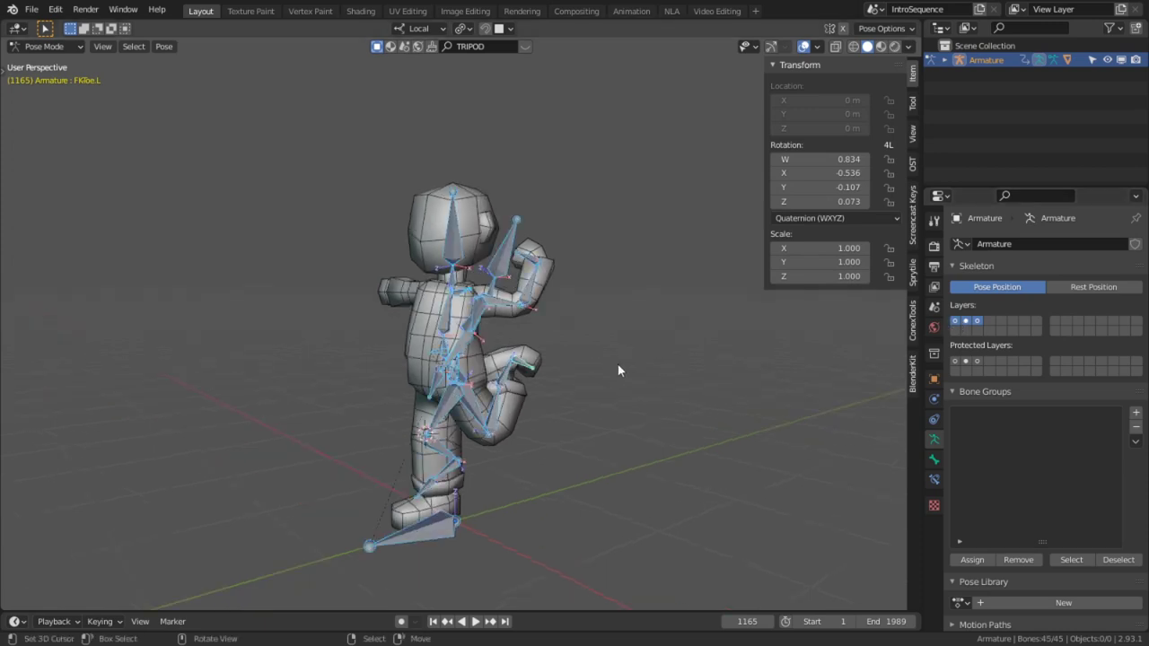
pyautogui.hotkey('alt', 'r')
pyautogui.moveTo(674, 338)
pyautogui.mouseDown(button='middle')
pyautogui.moveTo(682, 384)
pyautogui.moveTo(716, 383)
pyautogui.mouseUp(button='middle')
pyautogui.hotkey('alt', 'a')
# - Frame the left arm and show only bone layer 3 with the IK bones
pyautogui.scroll(3, 702, 420)
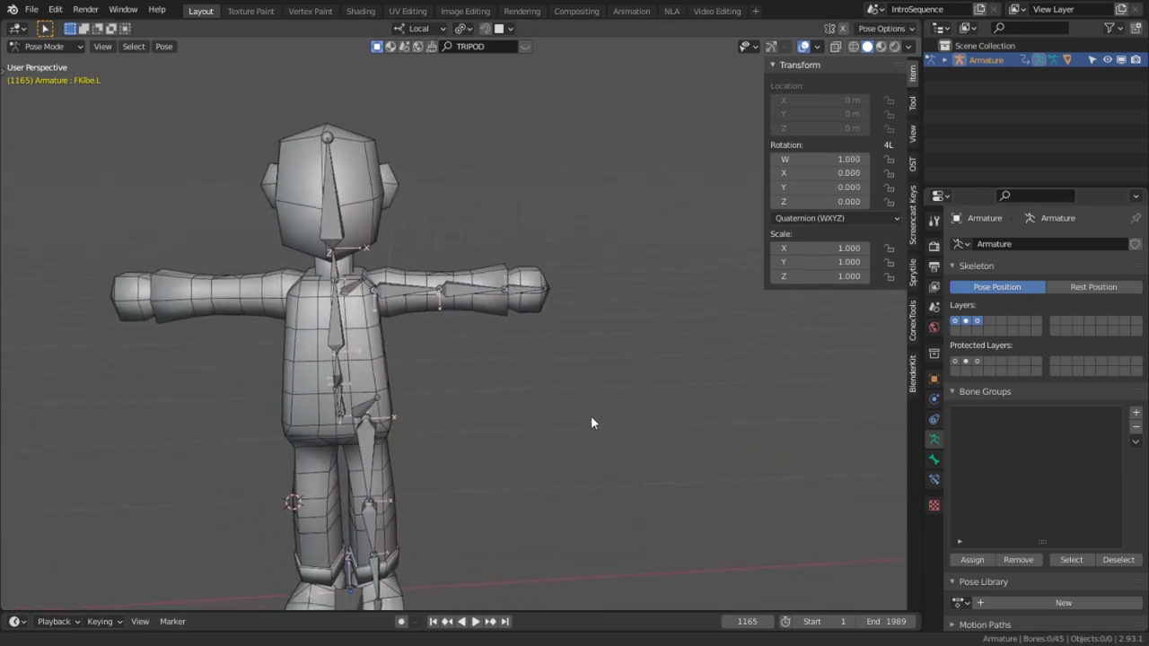
pyautogui.moveTo(642, 425)
pyautogui.keyDown('shift'); pyautogui.mouseDown(button='middle')
pyautogui.moveTo(631, 400)
pyautogui.moveTo(573, 408)
pyautogui.moveTo(621, 351)
pyautogui.mouseUp(button='middle'); pyautogui.keyUp('shift')
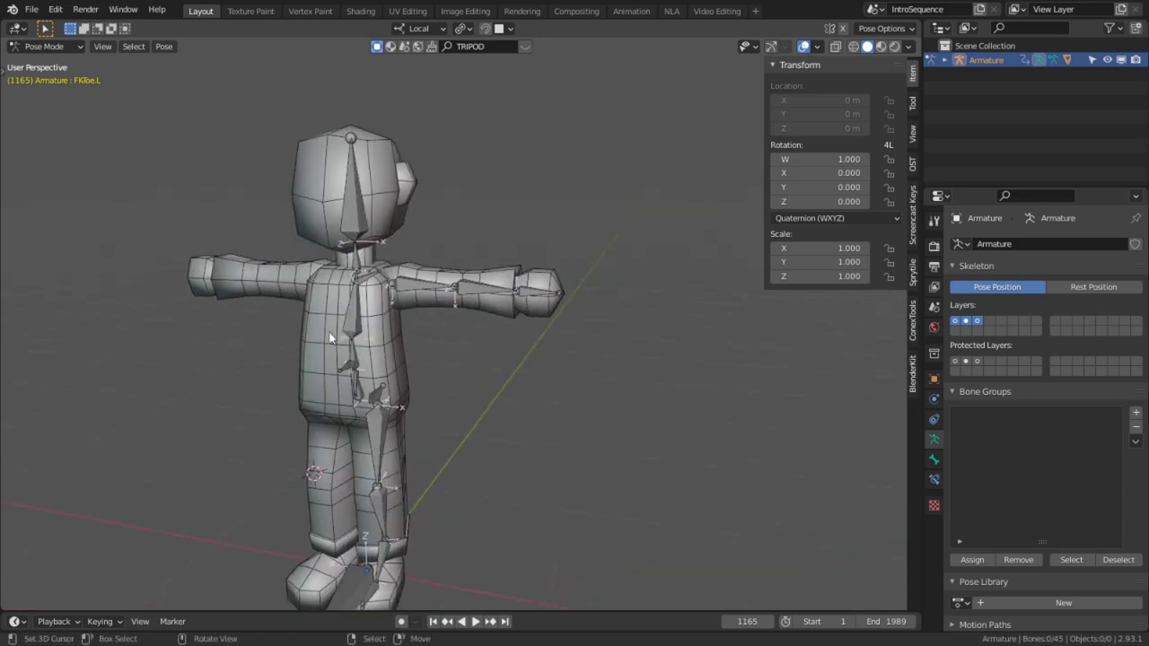
pyautogui.scroll(1, 475, 314)
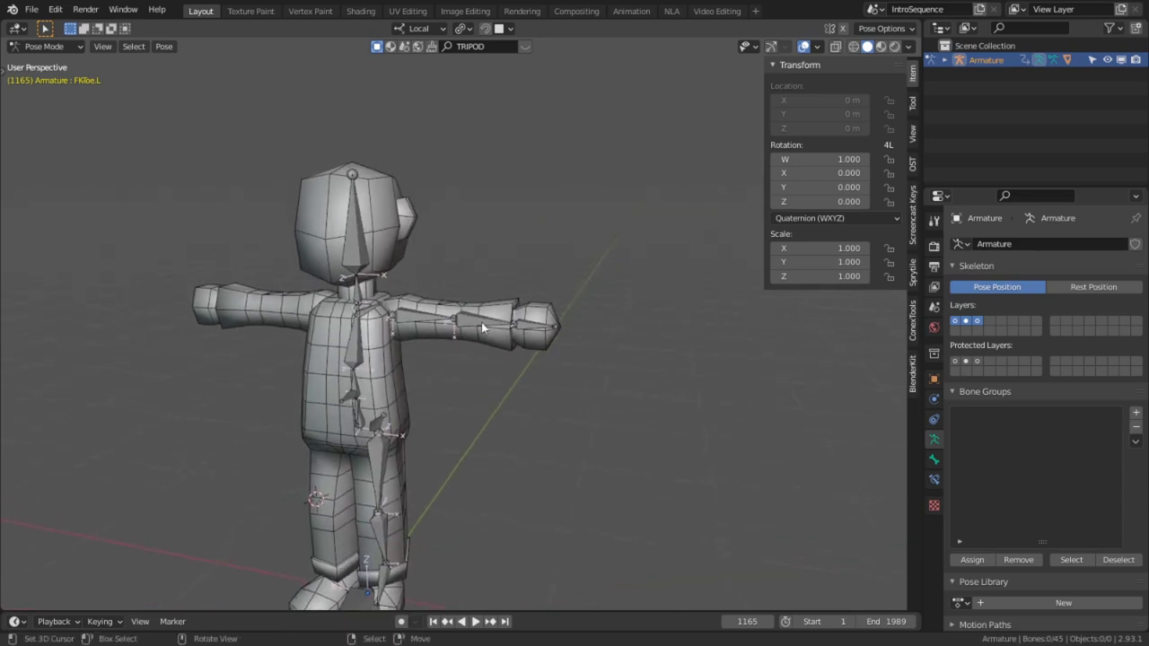
pyautogui.scroll(2, 490, 332)
pyautogui.scroll(2, 489, 350)
pyautogui.scroll(2, 488, 367)
pyautogui.moveTo(519, 362); pyautogui.dragTo(676, 333, button='middle')
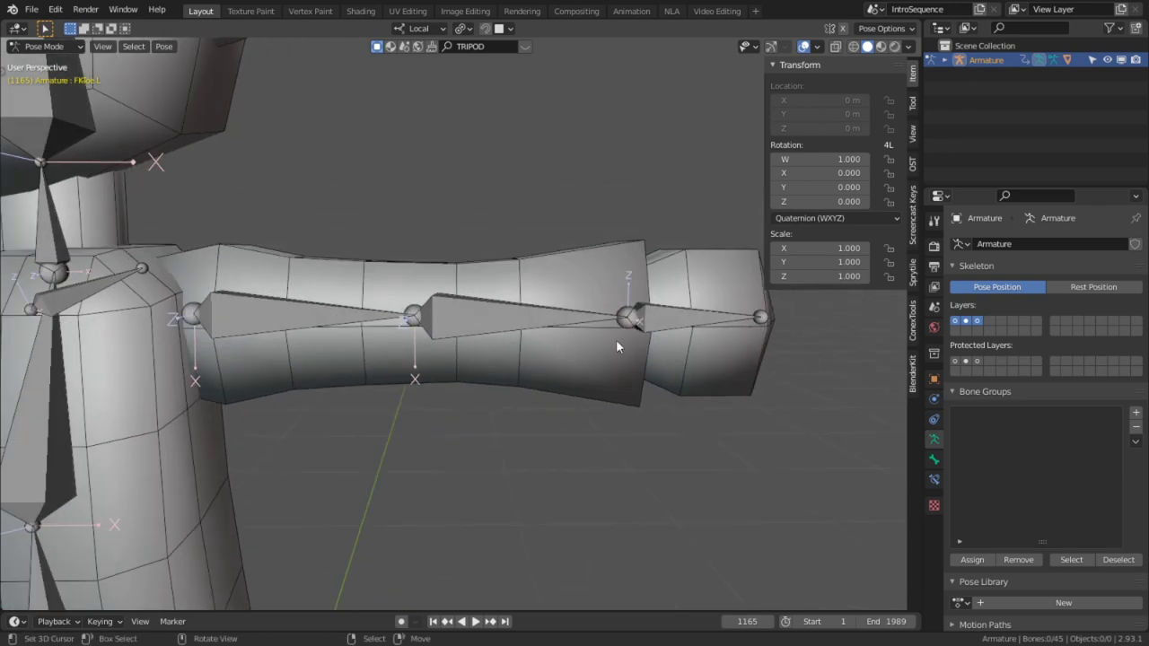
pyautogui.click(979, 321)
# - Give IK-LowerArm.L an Inverse Kinematics bone constraint
pyautogui.click(530, 330)
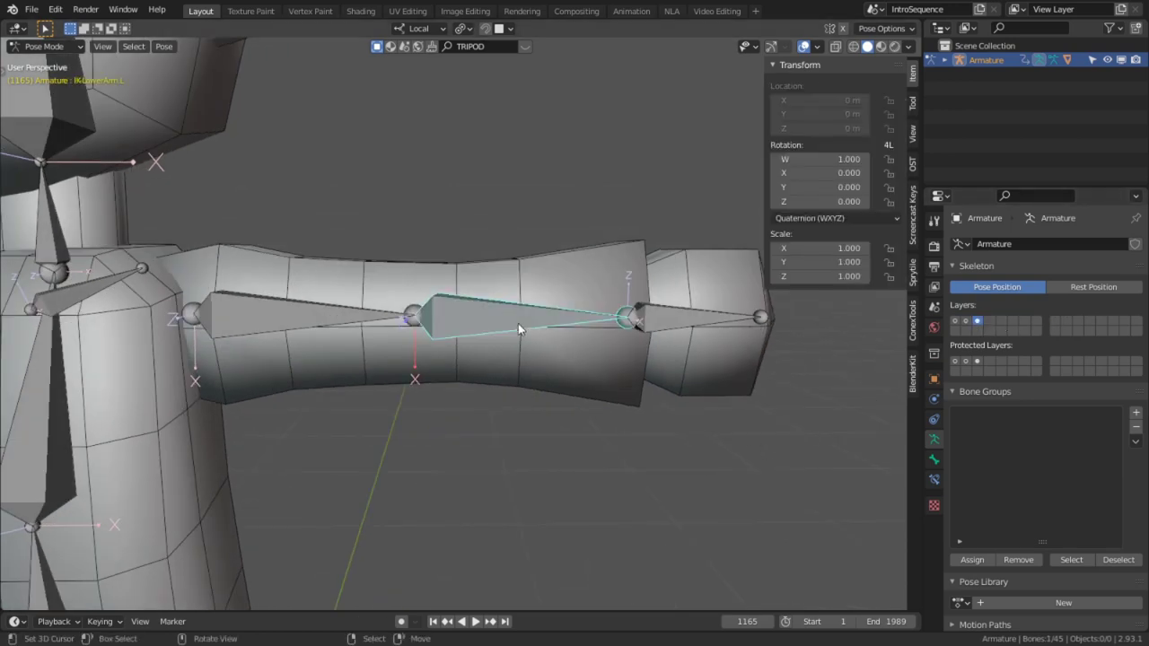
pyautogui.press('r')
pyautogui.press('Escape')
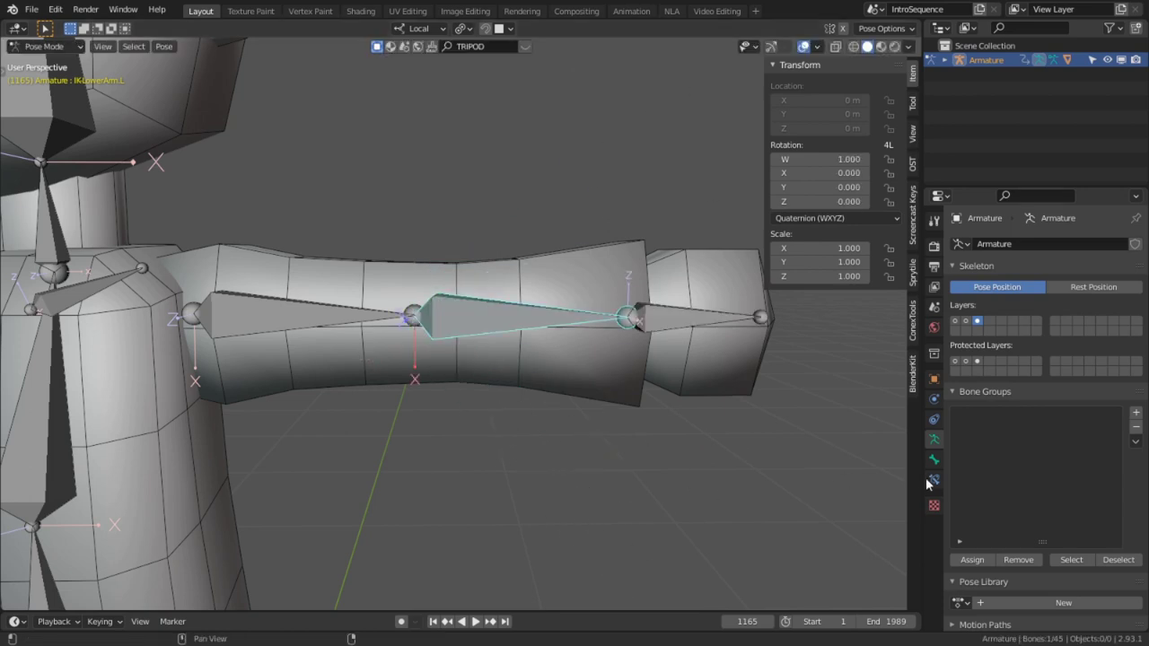
pyautogui.click(932, 481)
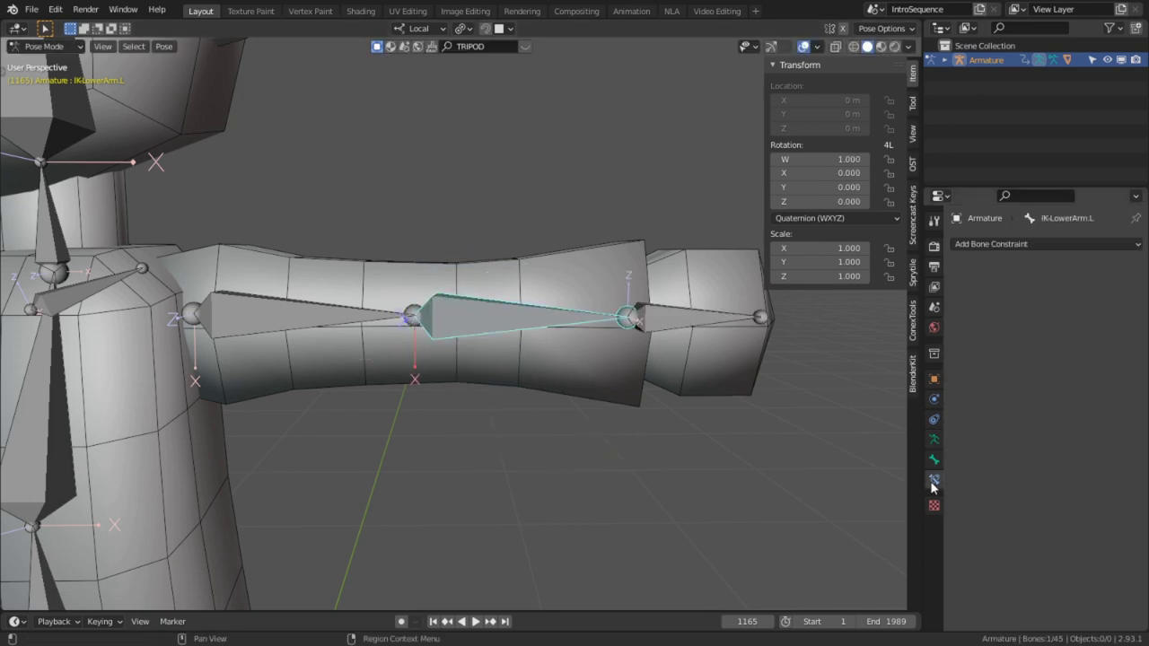
pyautogui.click(1022, 245)
pyautogui.click(1003, 321)
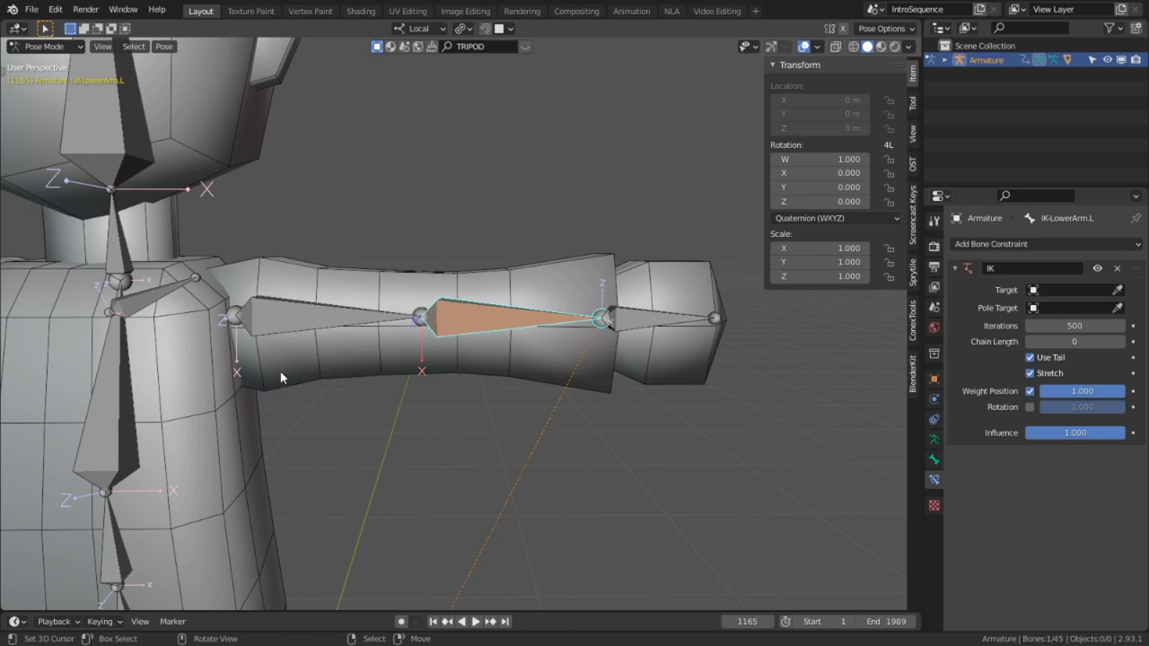
pyautogui.moveTo(420, 375)
pyautogui.mouseDown(button='middle')
pyautogui.moveTo(505, 394)
pyautogui.moveTo(549, 430)
pyautogui.mouseUp(button='middle')
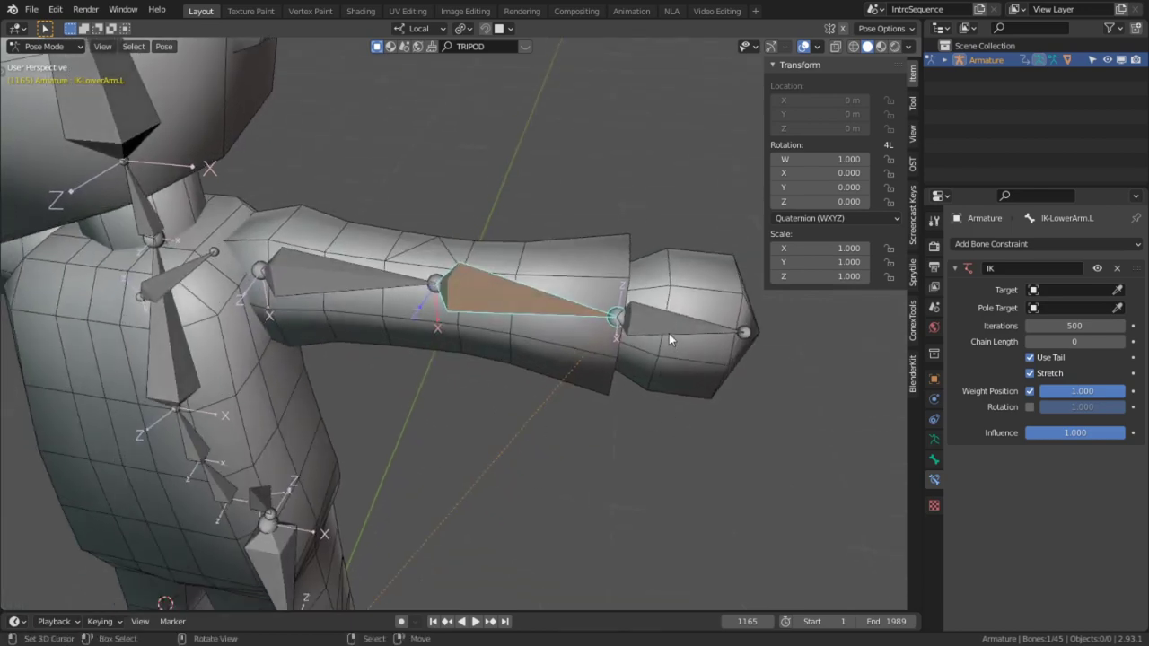
pyautogui.moveTo(669, 333); pyautogui.dragTo(649, 341, button='middle')
pyautogui.scroll(2, 596, 366)
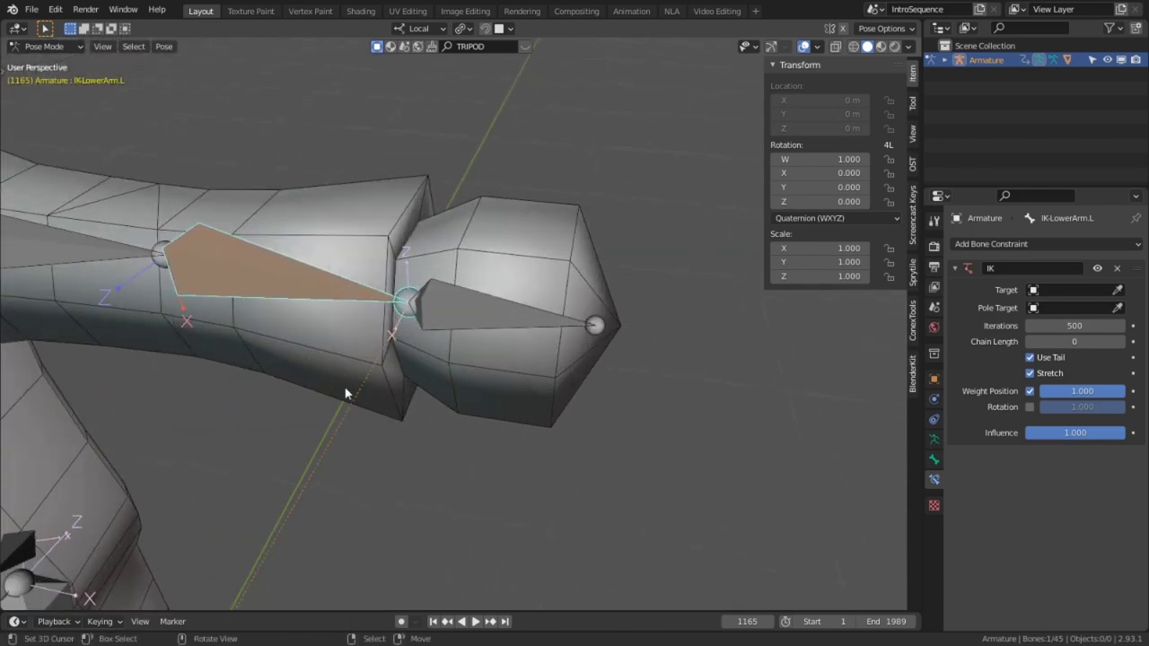
# - Move and rotate IK-Hand.L twice to watch how the left arm bends
pyautogui.click(518, 333)
pyautogui.moveTo(518, 333); pyautogui.dragTo(754, 398, button='middle')
pyautogui.scroll(1, 629, 377)
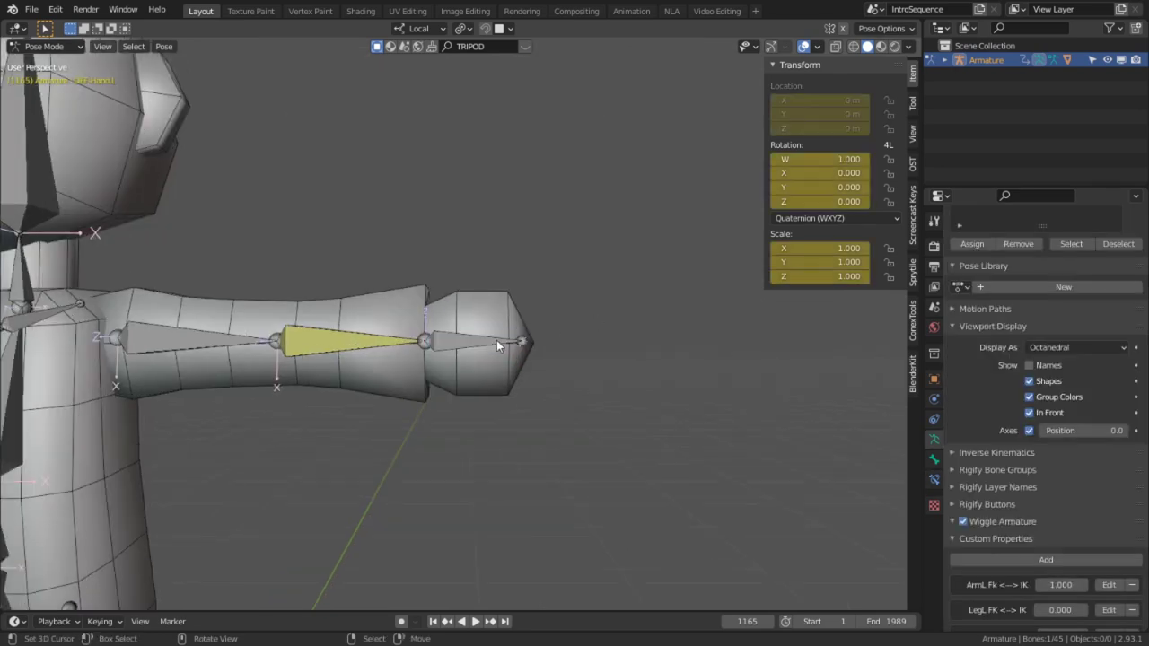
pyautogui.click(492, 343)
pyautogui.press('g')
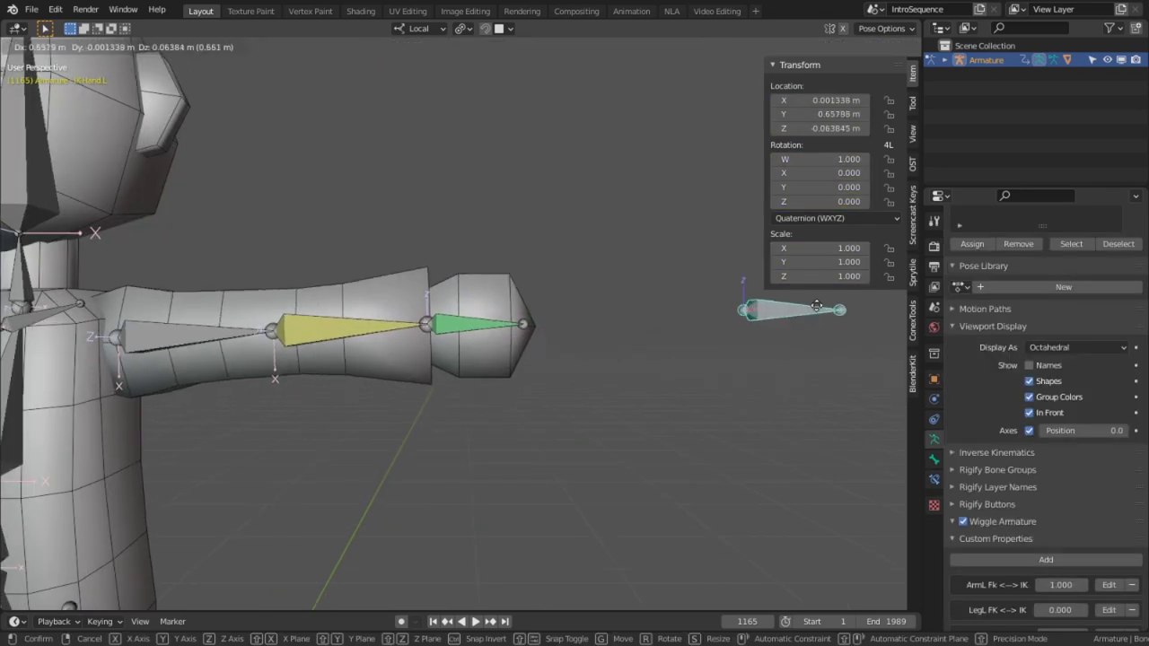
pyautogui.click(819, 297)
pyautogui.press('r')
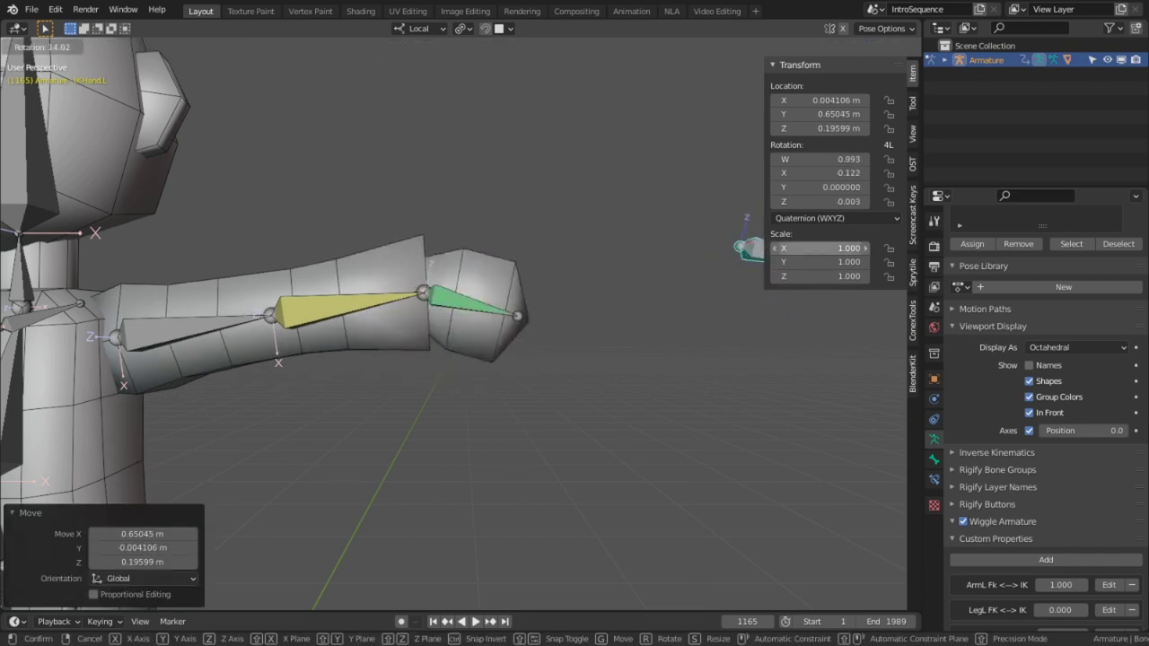
pyautogui.click(812, 248)
pyautogui.press('g')
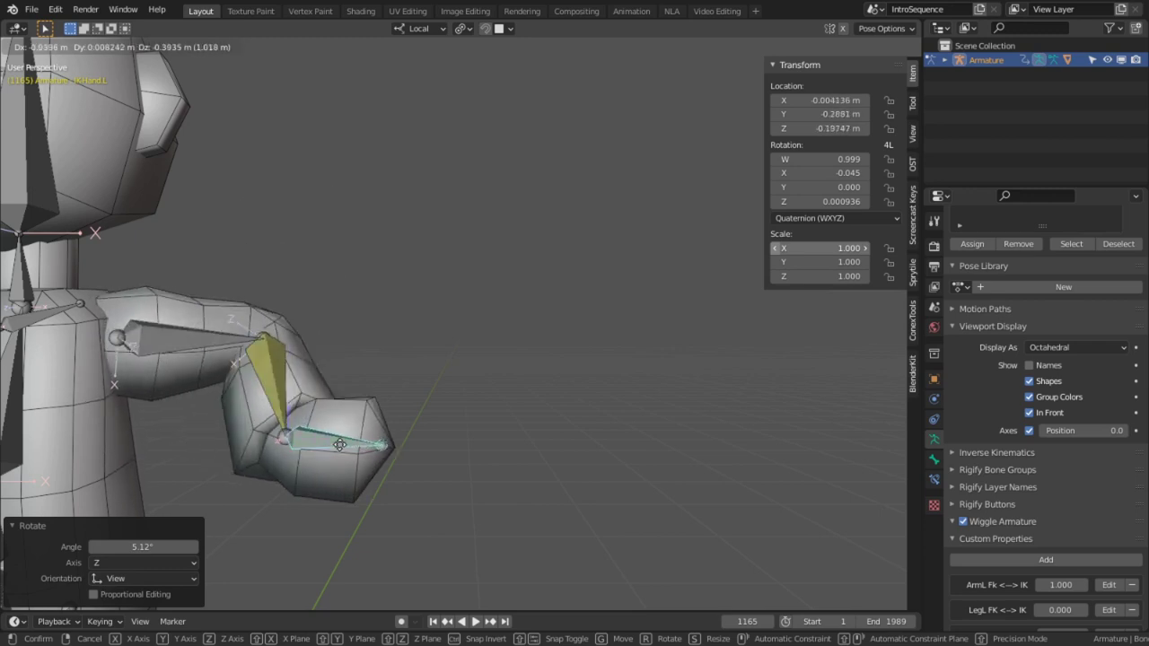
pyautogui.click(665, 291)
pyautogui.press('r')
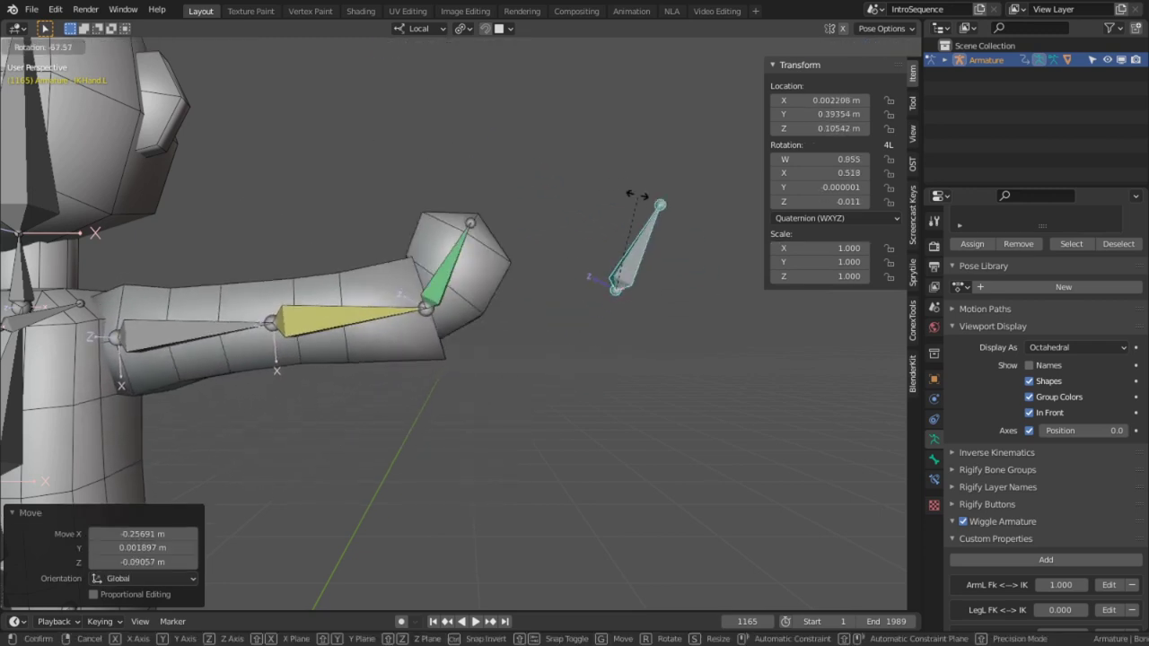
pyautogui.click(708, 252)
# - Clear the hand bone's location and rotation, returning the arm to rest
pyautogui.hotkey('alt', 'g')
pyautogui.hotkey('alt', 'r')
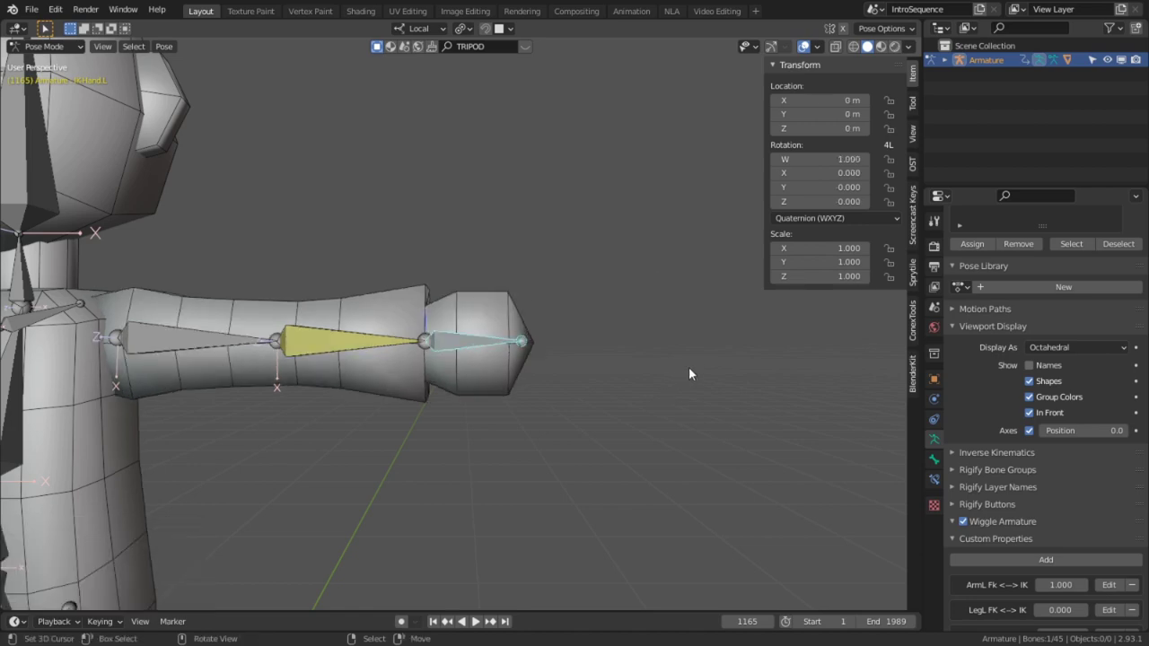
pyautogui.click(350, 341)
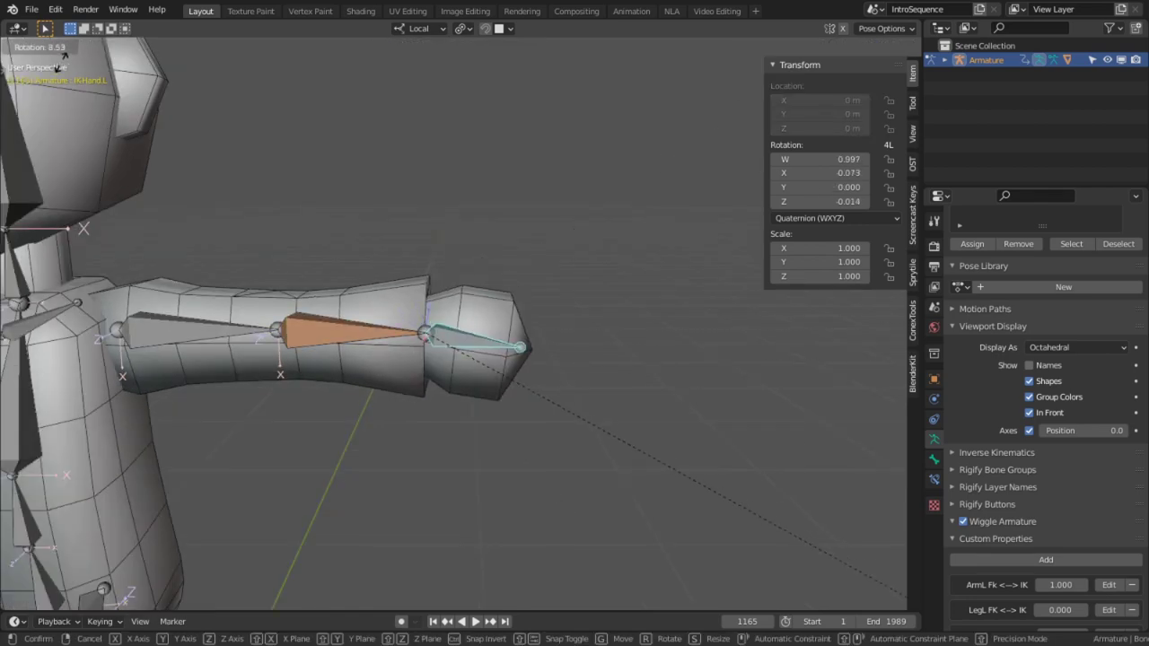
pyautogui.moveTo(287, 485)
pyautogui.mouseDown(button='middle')
pyautogui.moveTo(309, 500)
pyautogui.moveTo(270, 529)
pyautogui.moveTo(344, 482)
pyautogui.mouseUp(button='middle')
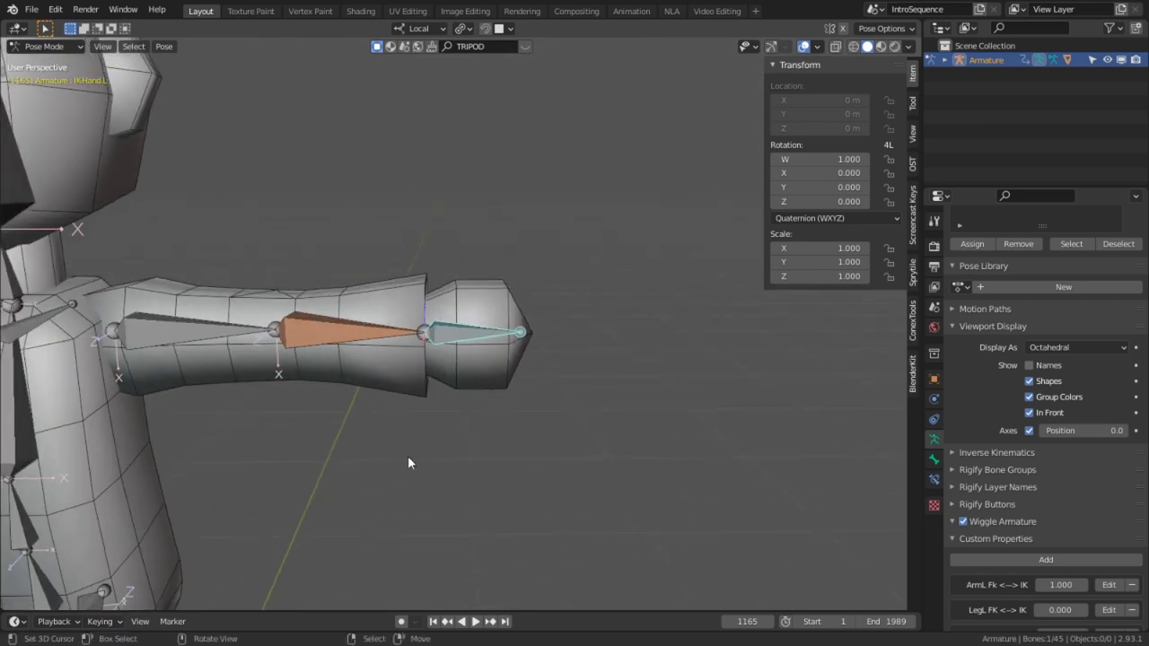
# - In Edit Mode, rename the hand bone IK-HandTarget.L and detach it from the chain
pyautogui.press('Tab')
pyautogui.moveTo(458, 386)
pyautogui.mouseDown(button='middle')
pyautogui.moveTo(431, 404)
pyautogui.moveTo(444, 418)
pyautogui.moveTo(462, 410)
pyautogui.mouseUp(button='middle')
pyautogui.press('F2')
pyautogui.write('arget.L')
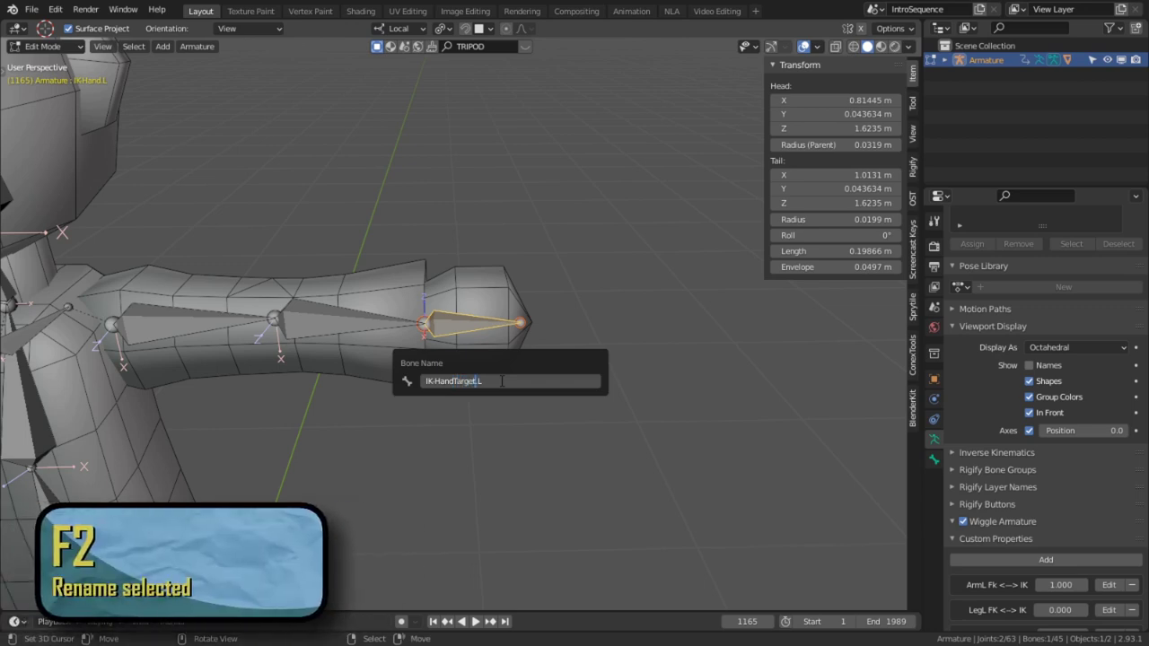
pyautogui.press('Return')
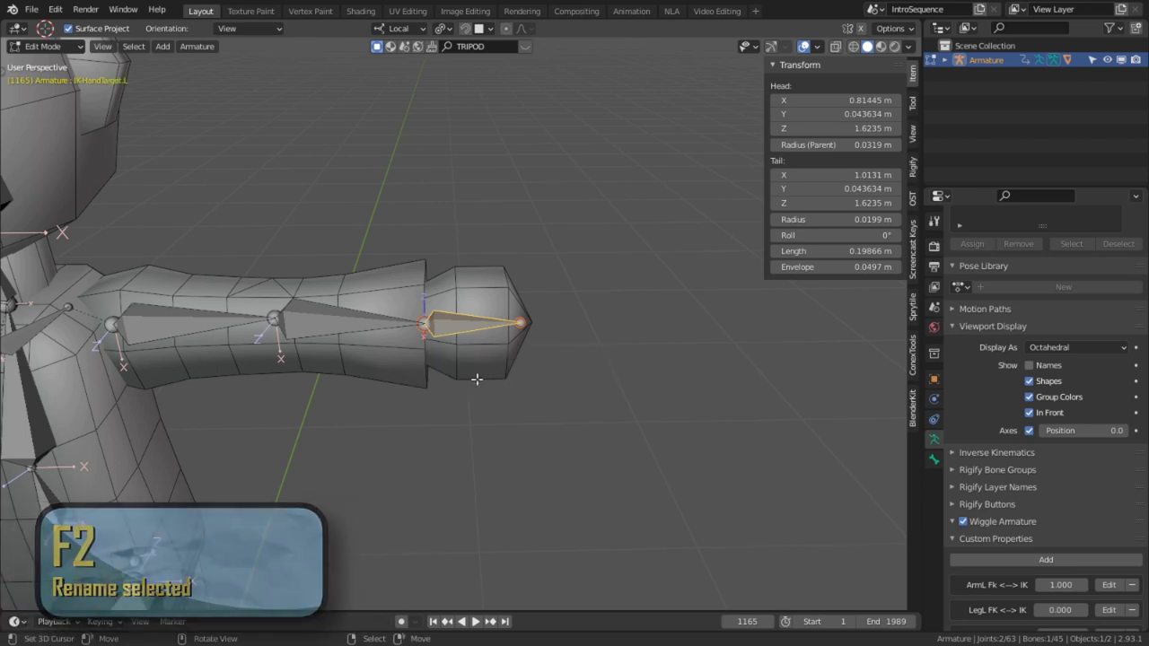
pyautogui.press('y')
pyautogui.moveTo(472, 379)
pyautogui.mouseDown(button='middle')
pyautogui.moveTo(458, 368)
pyautogui.moveTo(470, 363)
pyautogui.mouseUp(button='middle')
pyautogui.press('g')
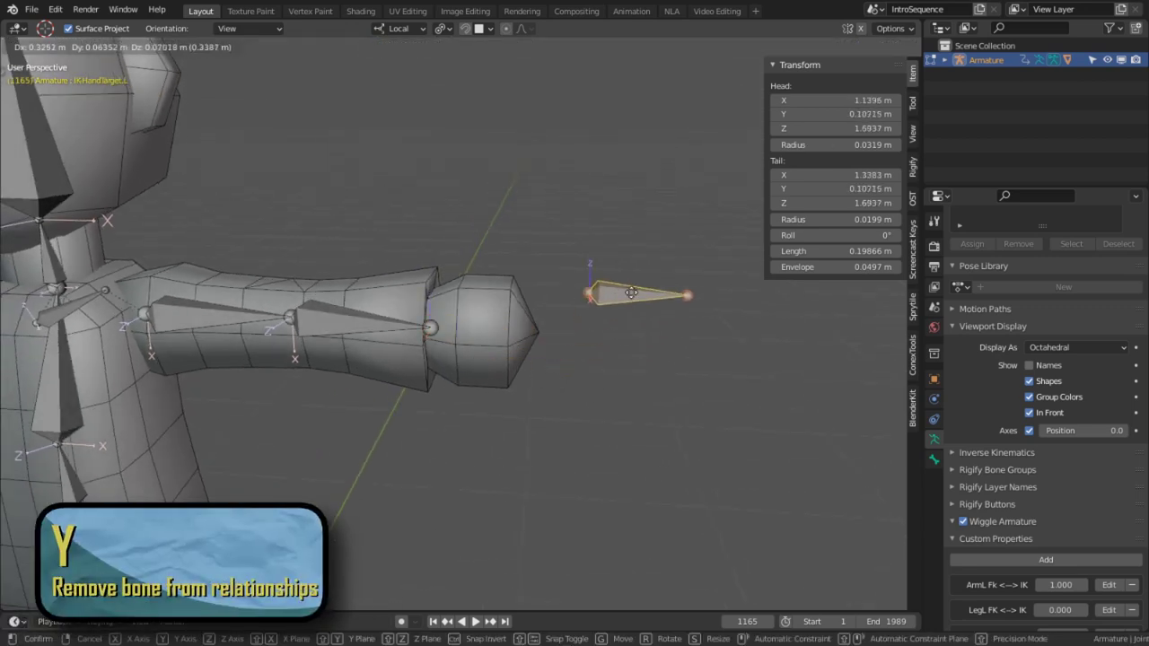
pyautogui.press('Escape')
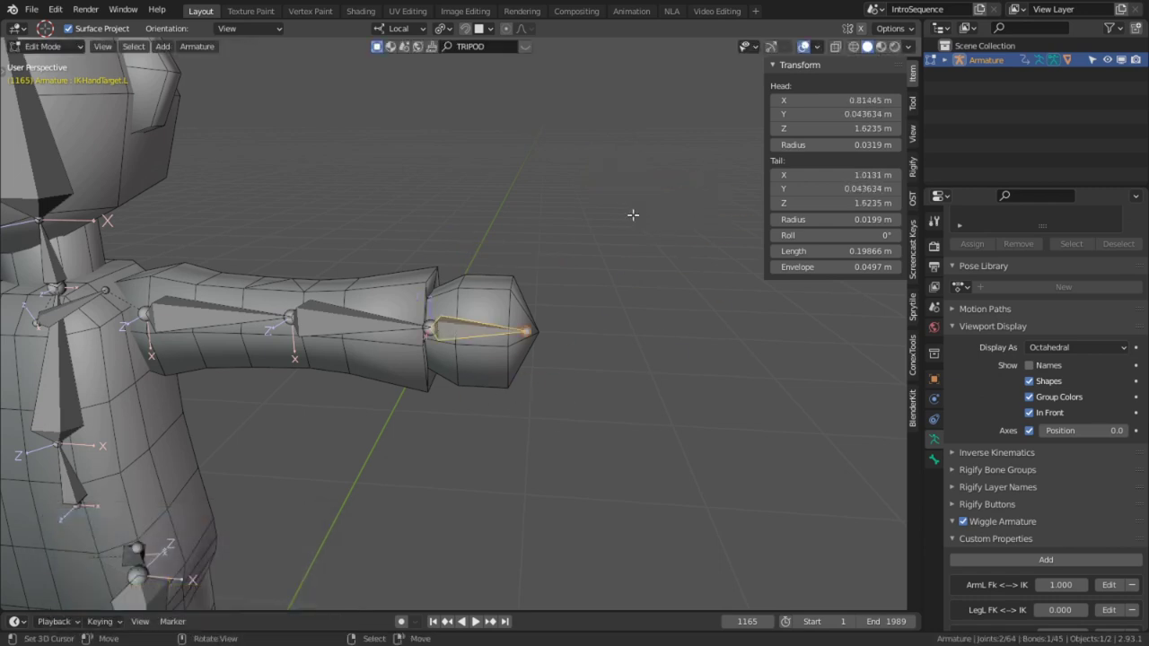
# - Parent IK-HandTarget.L to the Root bone
pyautogui.click(933, 460)
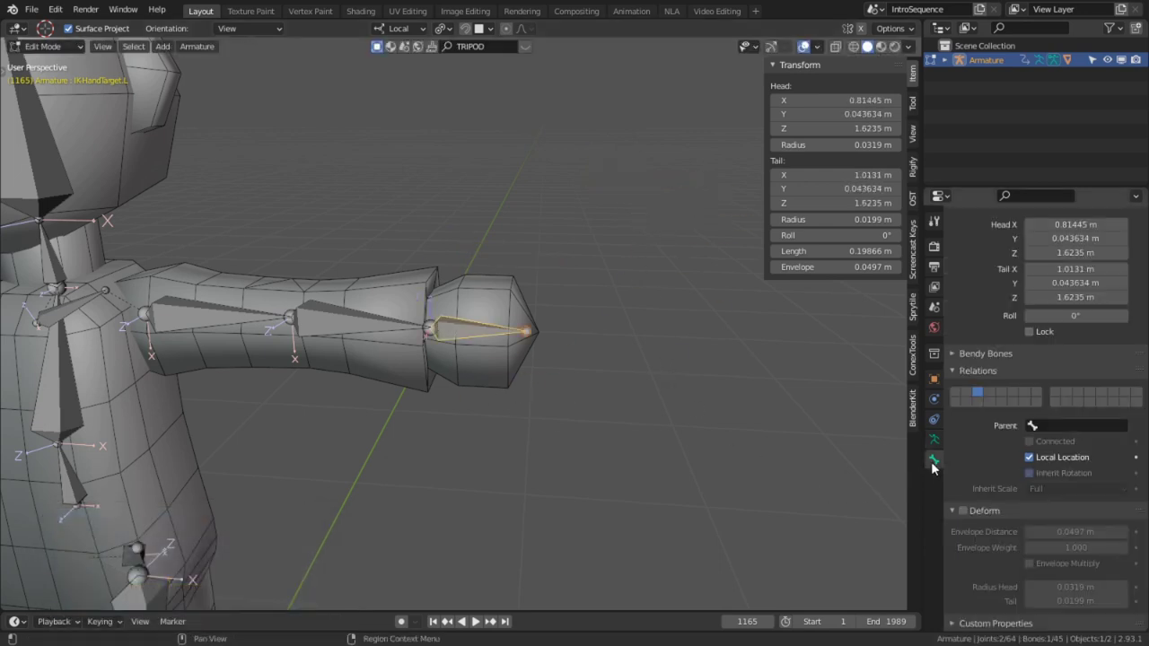
pyautogui.click(1077, 426)
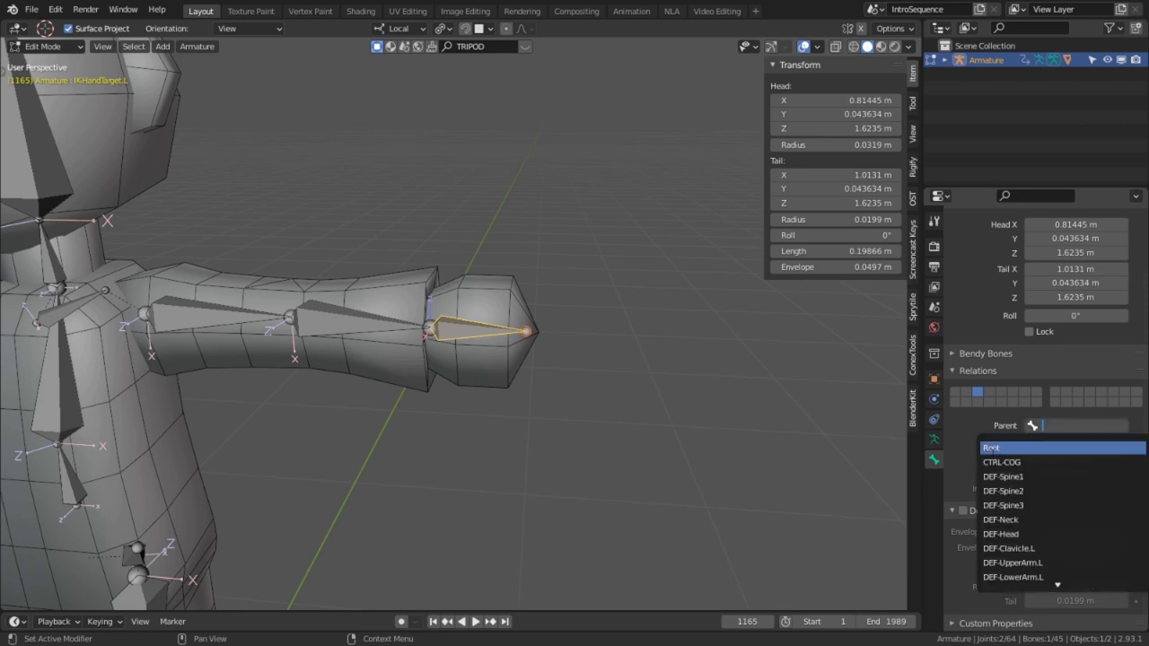
pyautogui.click(1005, 447)
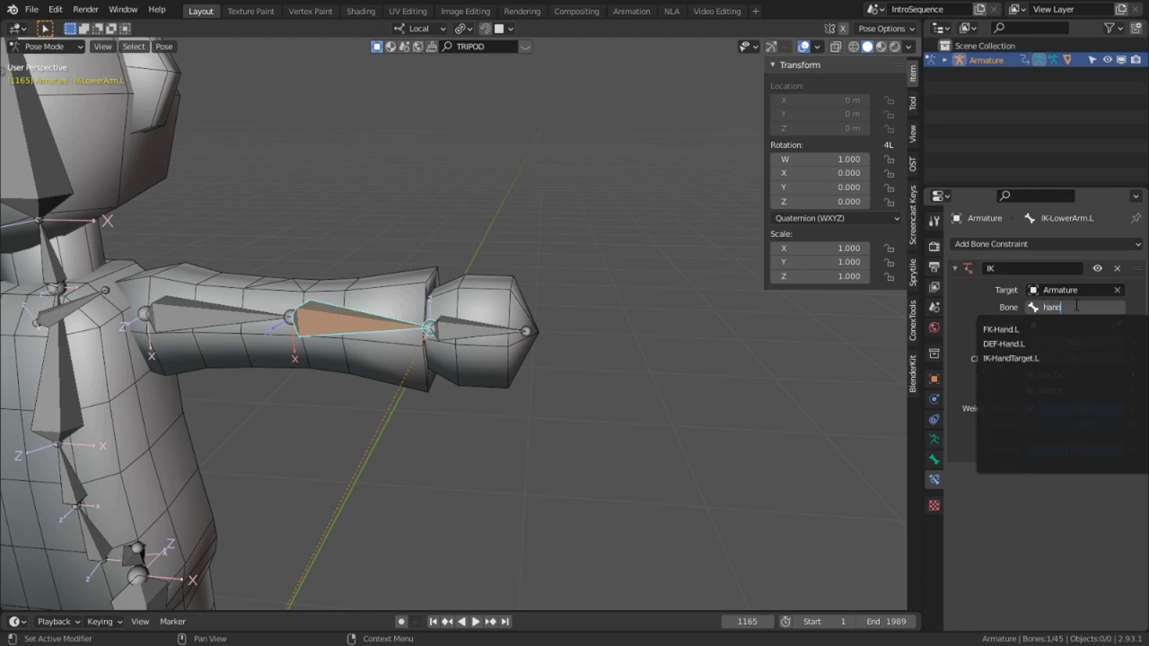
# - Target IK-HandTarget.L in the lower-arm IK constraint and test-move it to check the bend
pyautogui.press('Down')
pyautogui.press('Down')
pyautogui.press('Return')
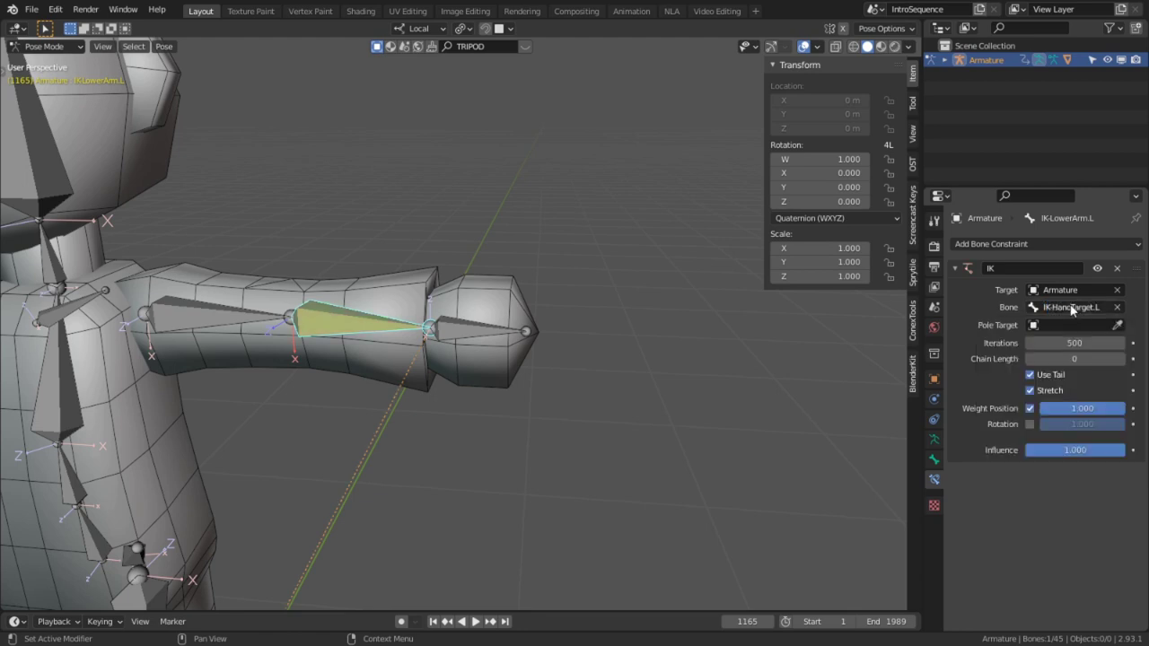
pyautogui.click(588, 430)
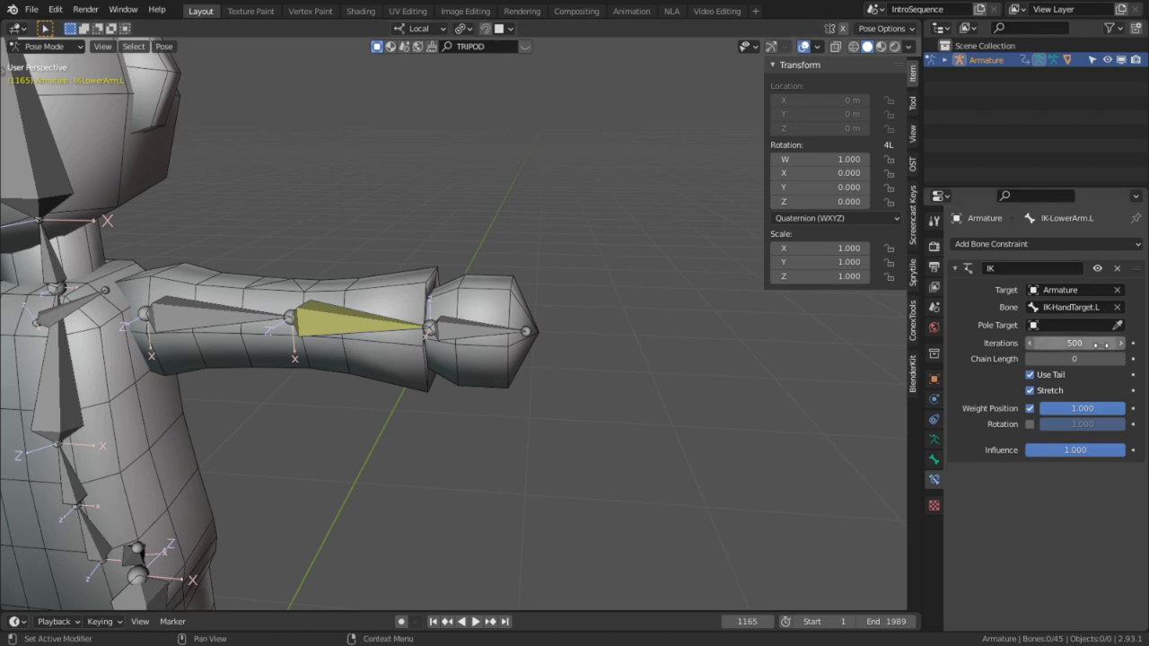
pyautogui.click(480, 337)
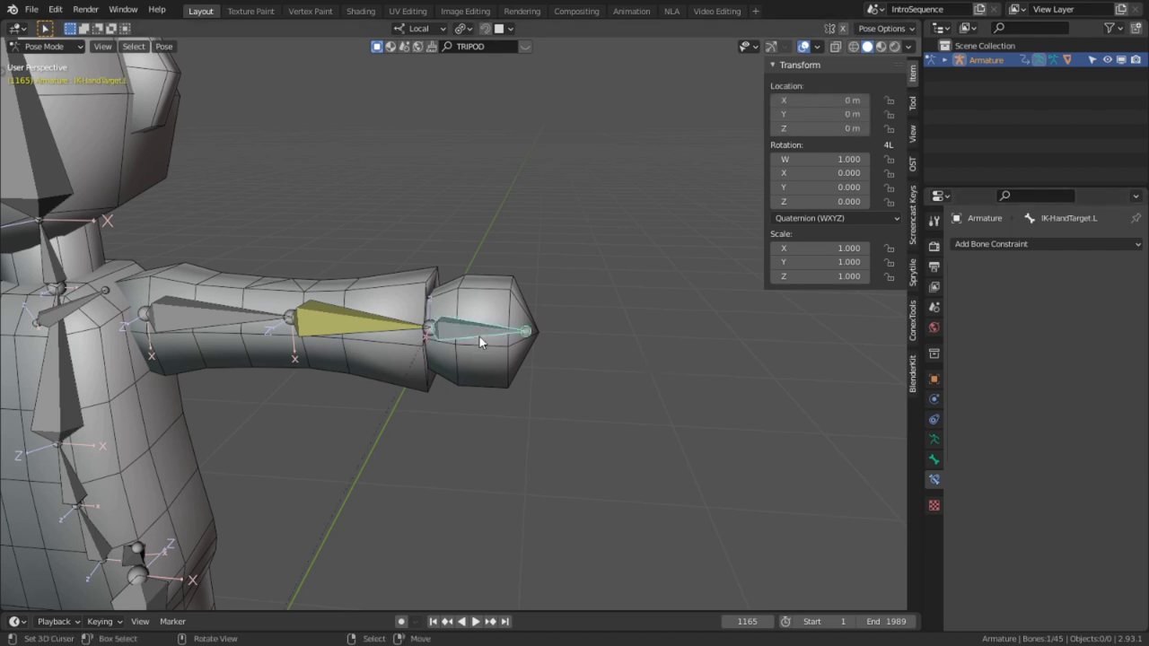
pyautogui.press('g')
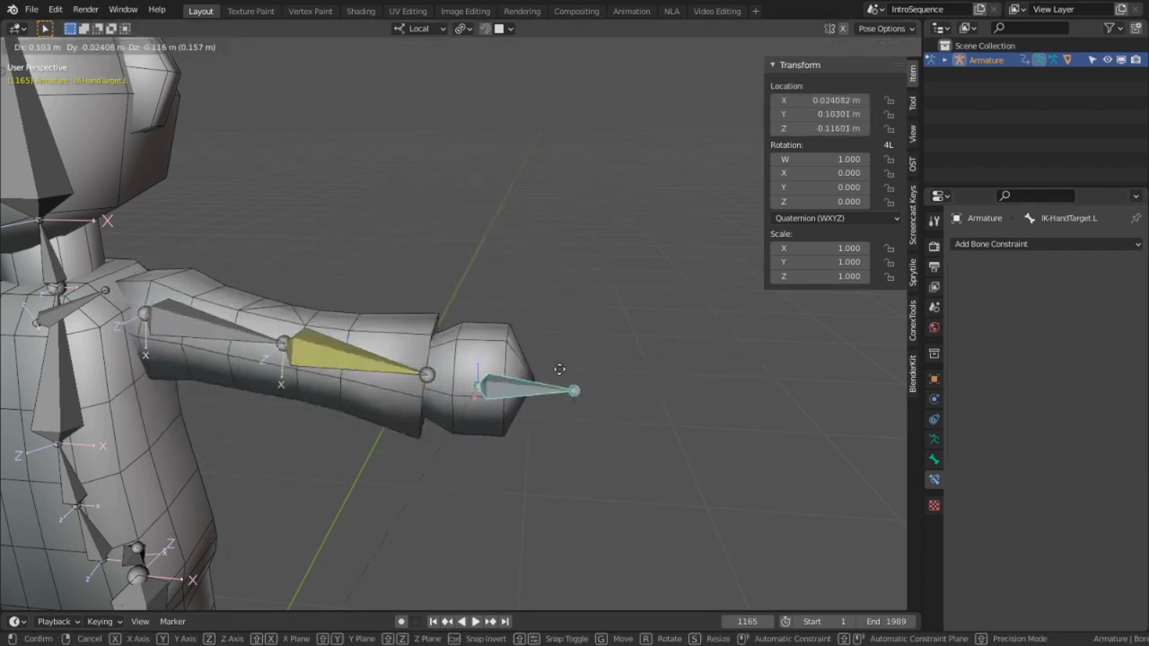
pyautogui.rightClick(523, 240)
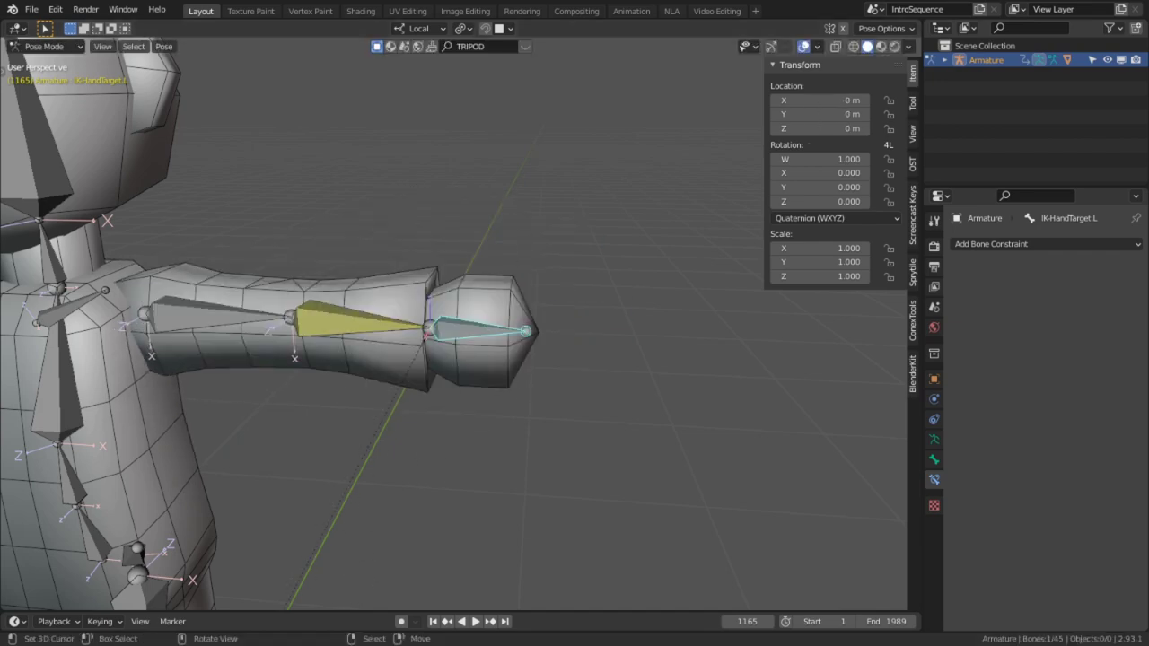
pyautogui.click(377, 322)
pyautogui.moveTo(377, 321); pyautogui.dragTo(458, 272, button='middle')
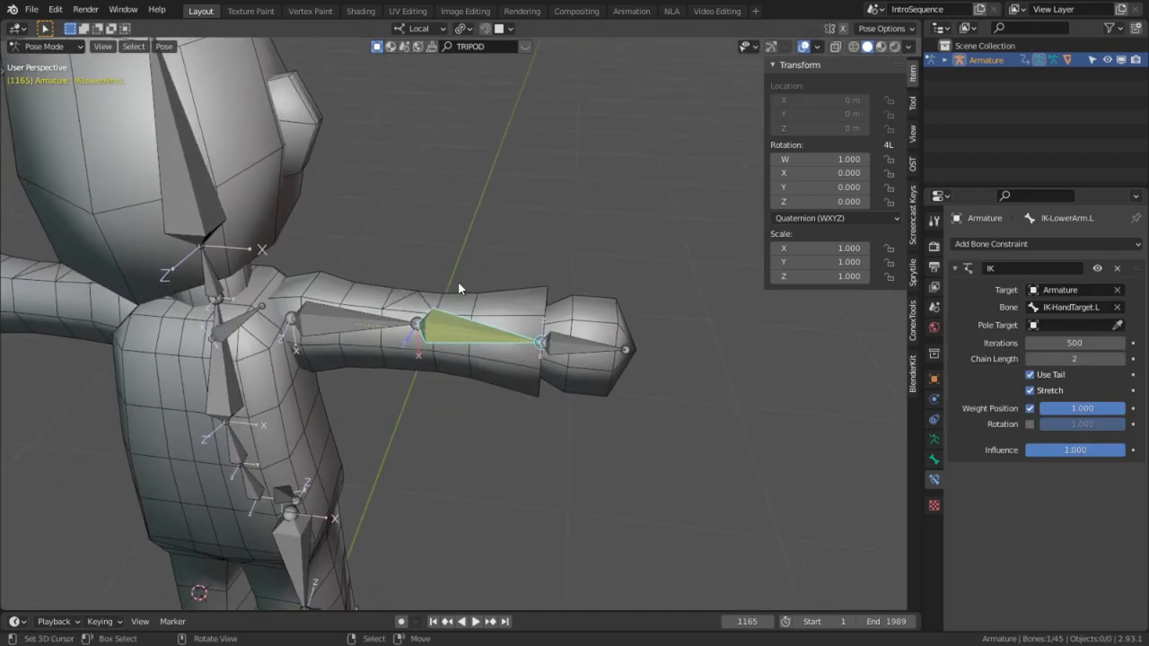
# - In top view, extrude a new bone from the elbow and move it out along Y
pyautogui.press('KP_7')
pyautogui.press('Tab')
pyautogui.press('KP_Decimal')
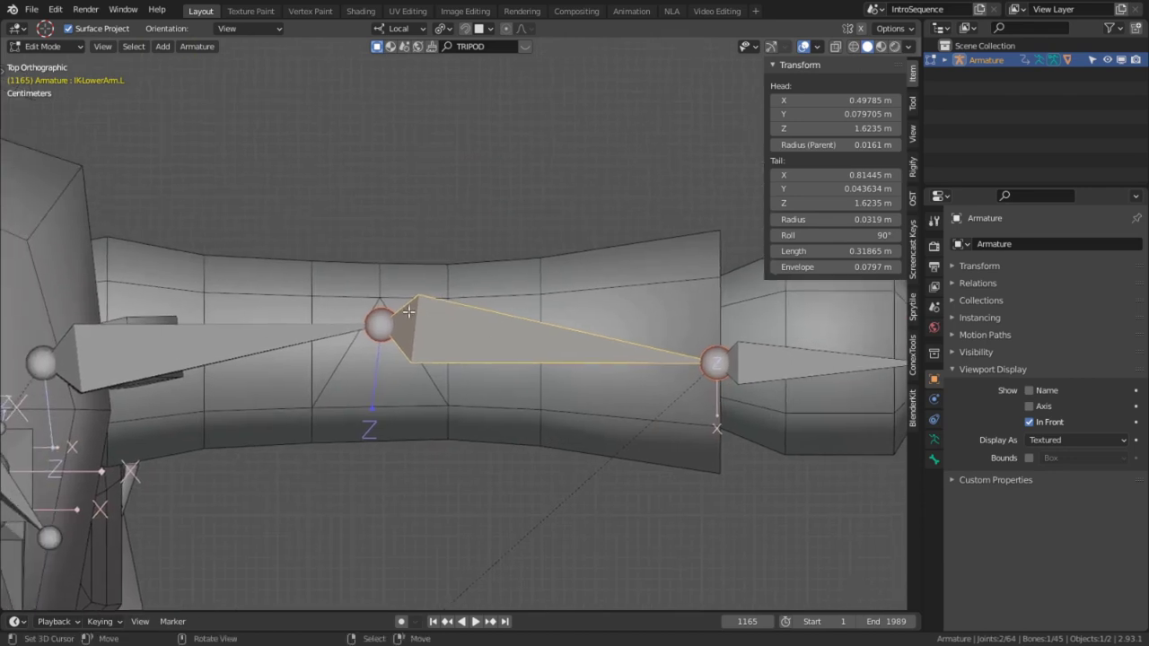
pyautogui.click(368, 320)
pyautogui.keyDown('shift'); pyautogui.moveTo(368, 320); pyautogui.dragTo(396, 423, button='middle'); pyautogui.keyUp('shift')
pyautogui.press('e')
pyautogui.press('y')
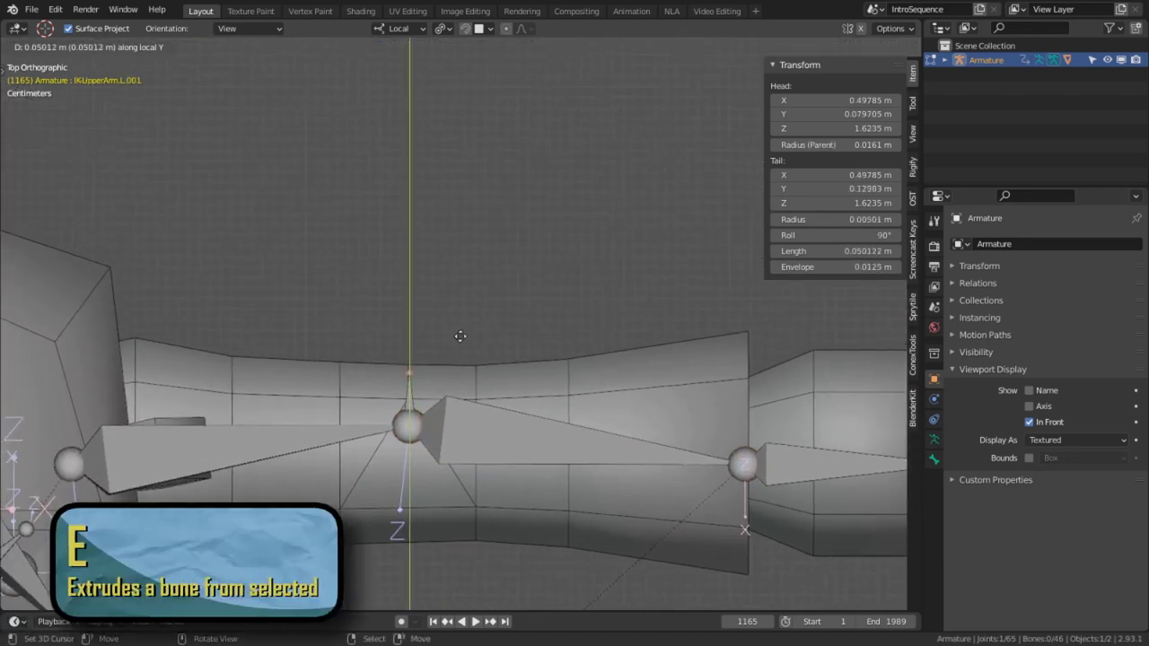
pyautogui.click(464, 276)
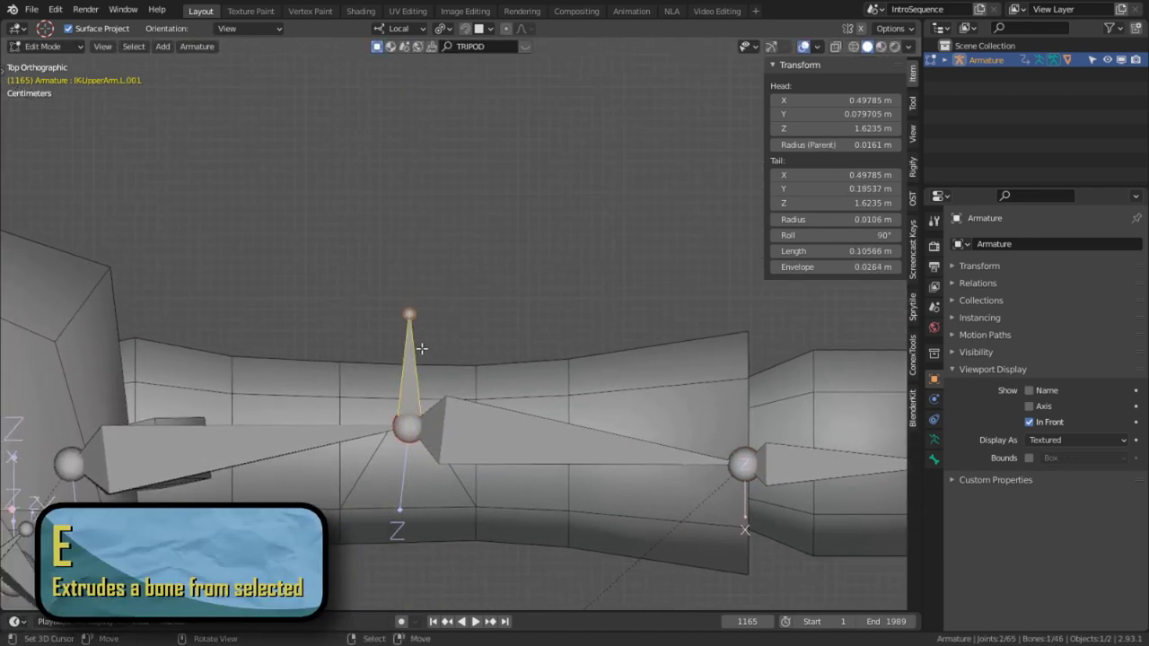
pyautogui.press('g')
pyautogui.press('y')
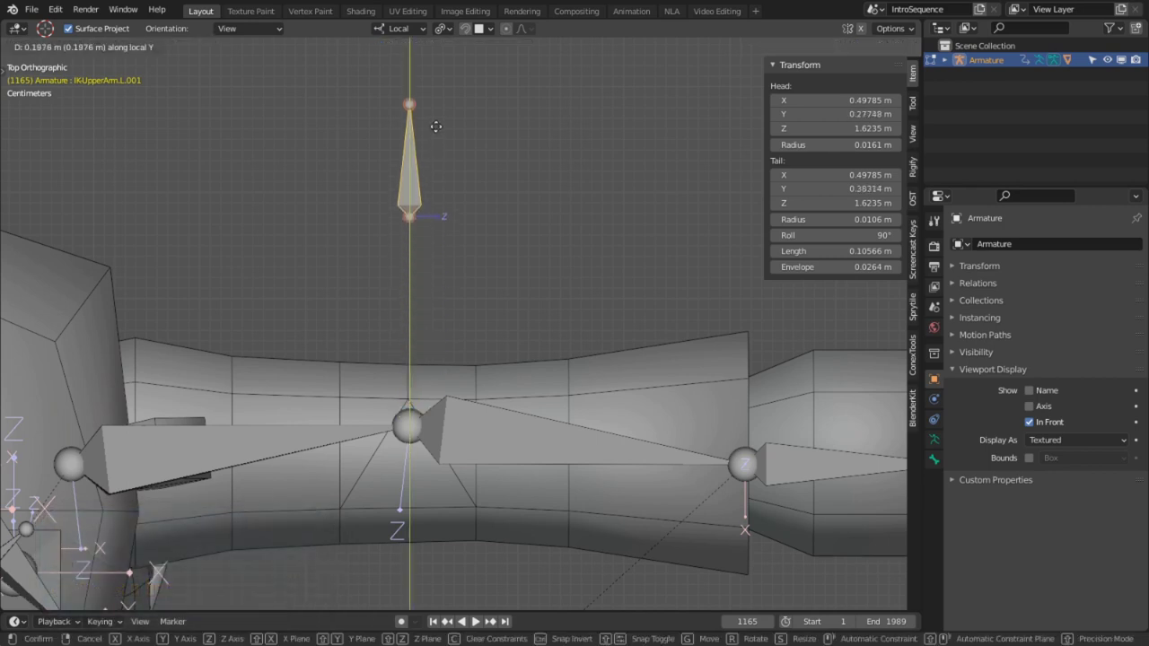
pyautogui.click(503, 450)
pyautogui.scroll(-3, 503, 449)
pyautogui.keyDown('shift'); pyautogui.moveTo(493, 332); pyautogui.dragTo(521, 441, button='middle'); pyautogui.keyUp('shift')
# - Rename the new bone POLE-Arm.L
pyautogui.press('F2')
pyautogui.write('POLE-Arm.')
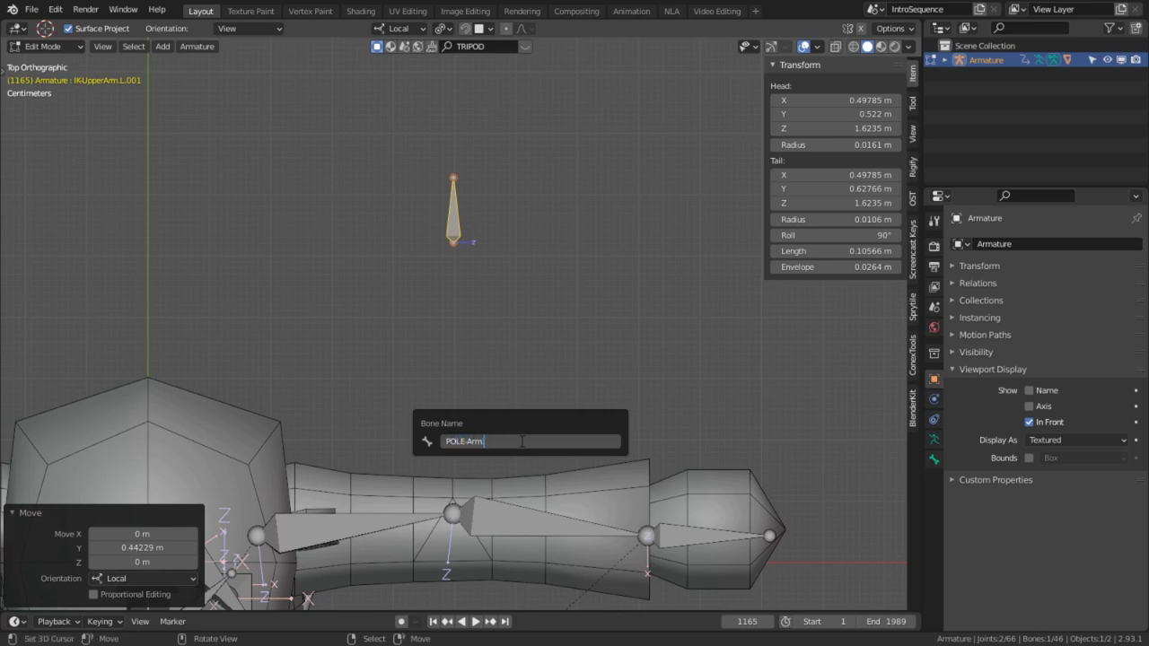
pyautogui.write('L')
pyautogui.press('Return')
pyautogui.moveTo(521, 441); pyautogui.dragTo(961, 435, button='middle')
pyautogui.click(935, 459)
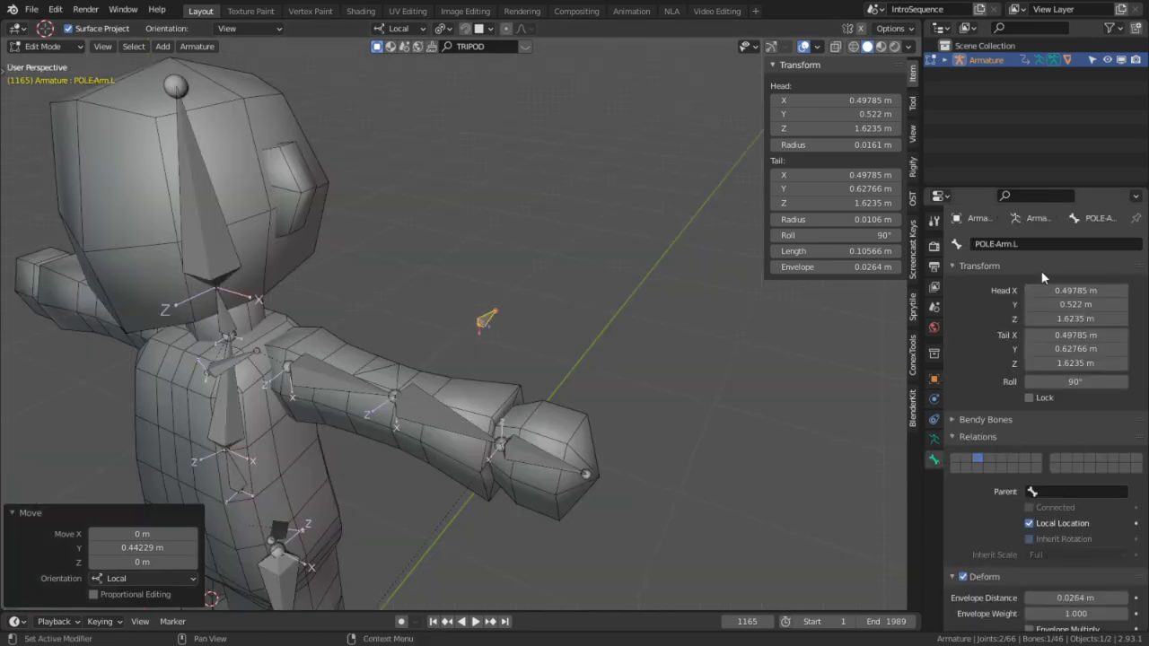
# - Set POLE-Arm.L as the IK pole bone and test-move the hand target to bend the arm
pyautogui.click(1048, 495)
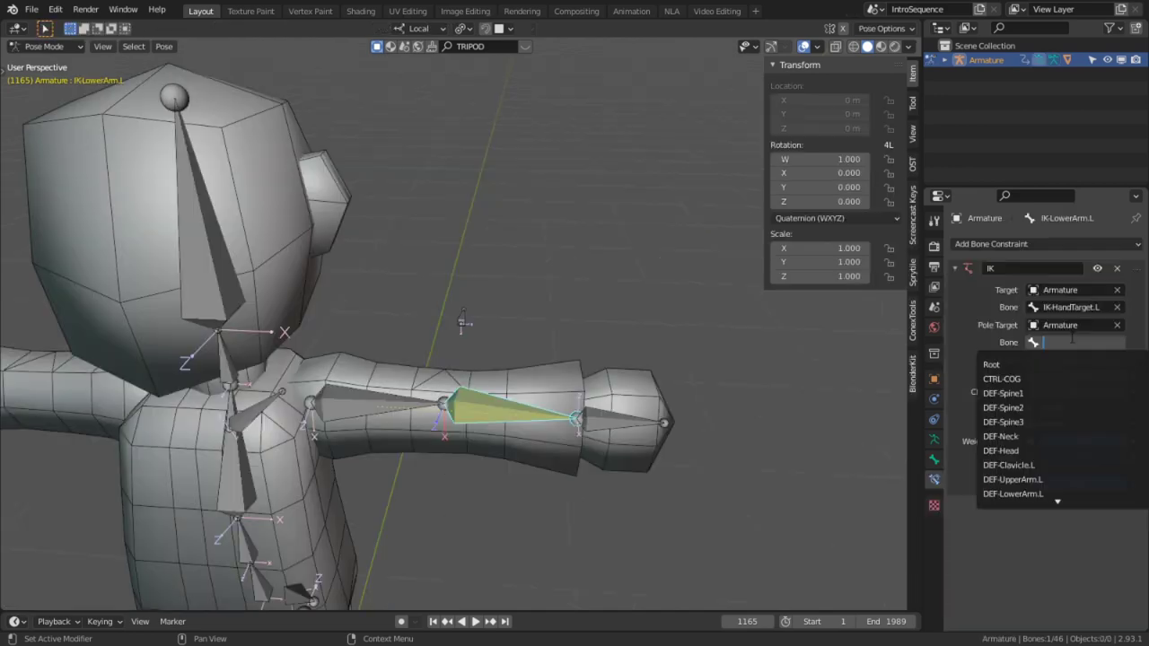
pyautogui.write('pole')
pyautogui.press('Return')
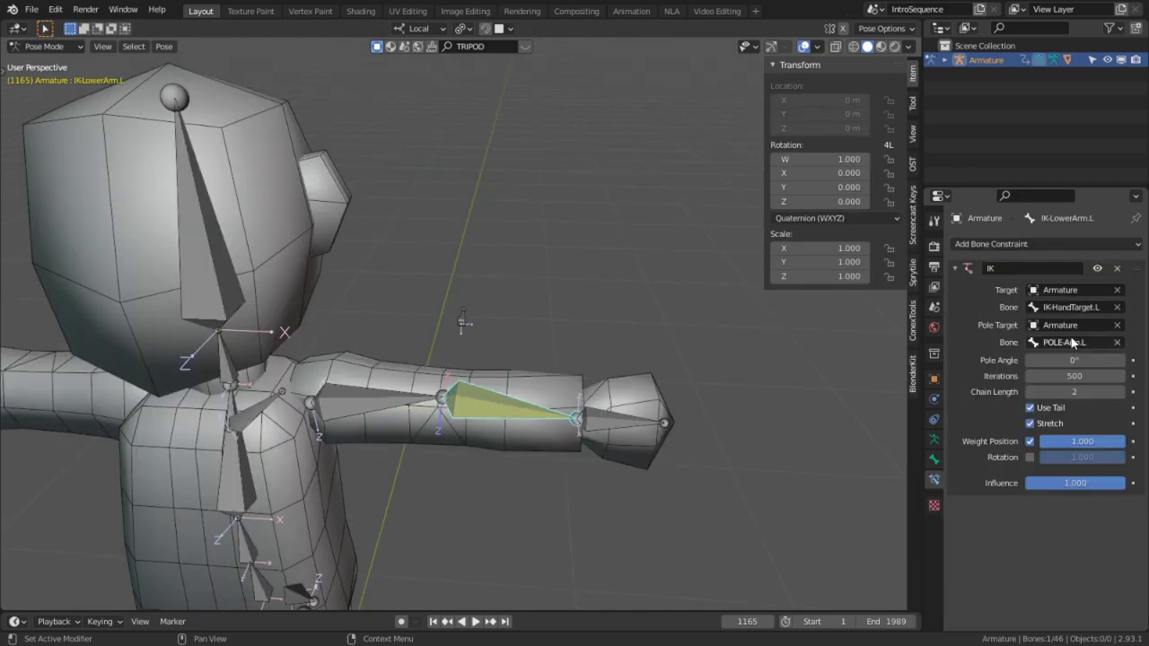
pyautogui.scroll(-3, 733, 411)
pyautogui.moveTo(734, 412); pyautogui.dragTo(483, 383, button='middle')
pyautogui.scroll(4, 484, 383)
pyautogui.click(551, 381)
pyautogui.press('g')
pyautogui.press('y')
pyautogui.click(410, 346)
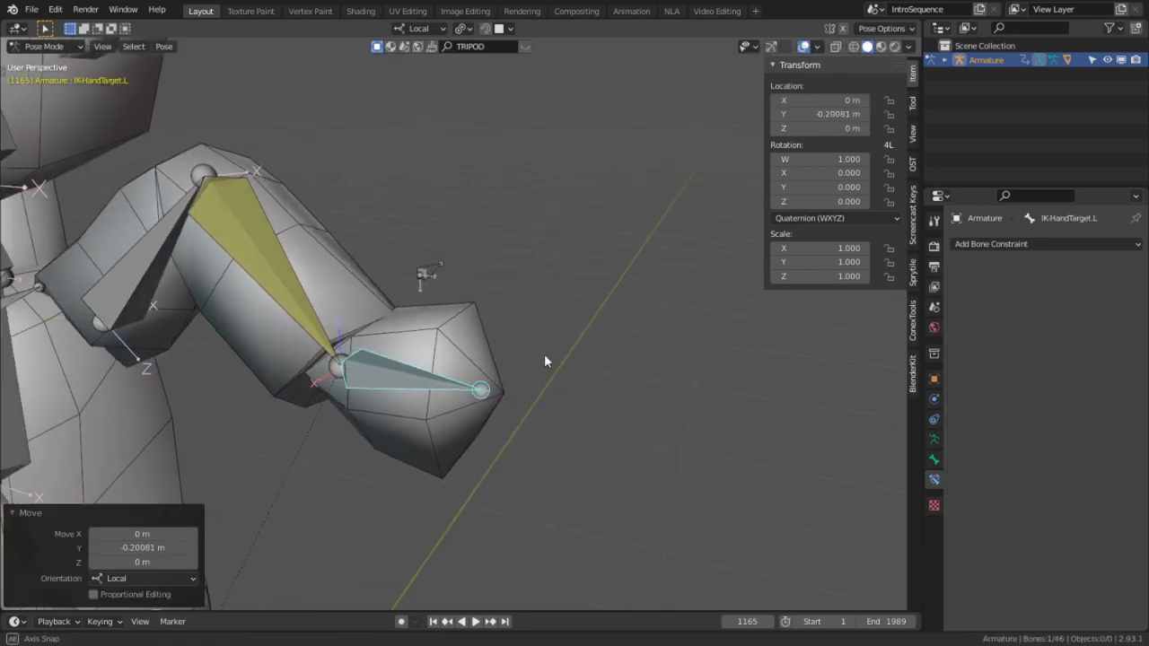
# - Set the lower-arm IK pole angle to -90°
pyautogui.moveTo(531, 354)
pyautogui.mouseDown(button='middle')
pyautogui.moveTo(441, 351)
pyautogui.moveTo(358, 308)
pyautogui.moveTo(331, 323)
pyautogui.moveTo(434, 313)
pyautogui.moveTo(379, 284)
pyautogui.mouseUp(button='middle')
pyautogui.click(343, 226)
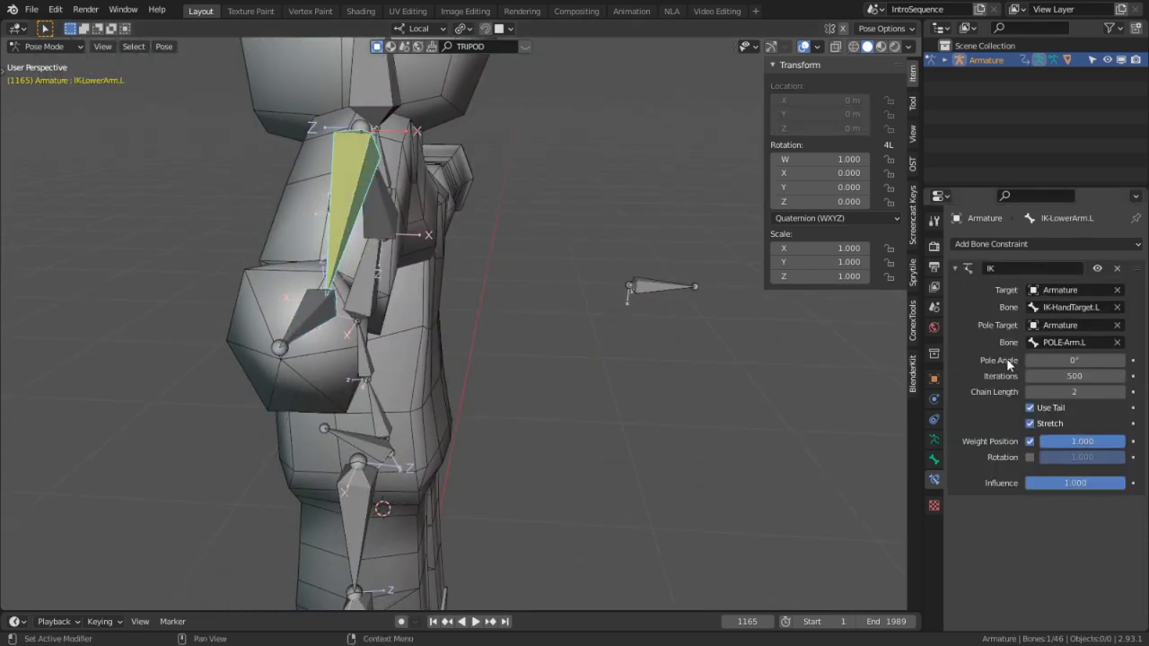
pyautogui.moveTo(1074, 360); pyautogui.dragTo(1032, 360)
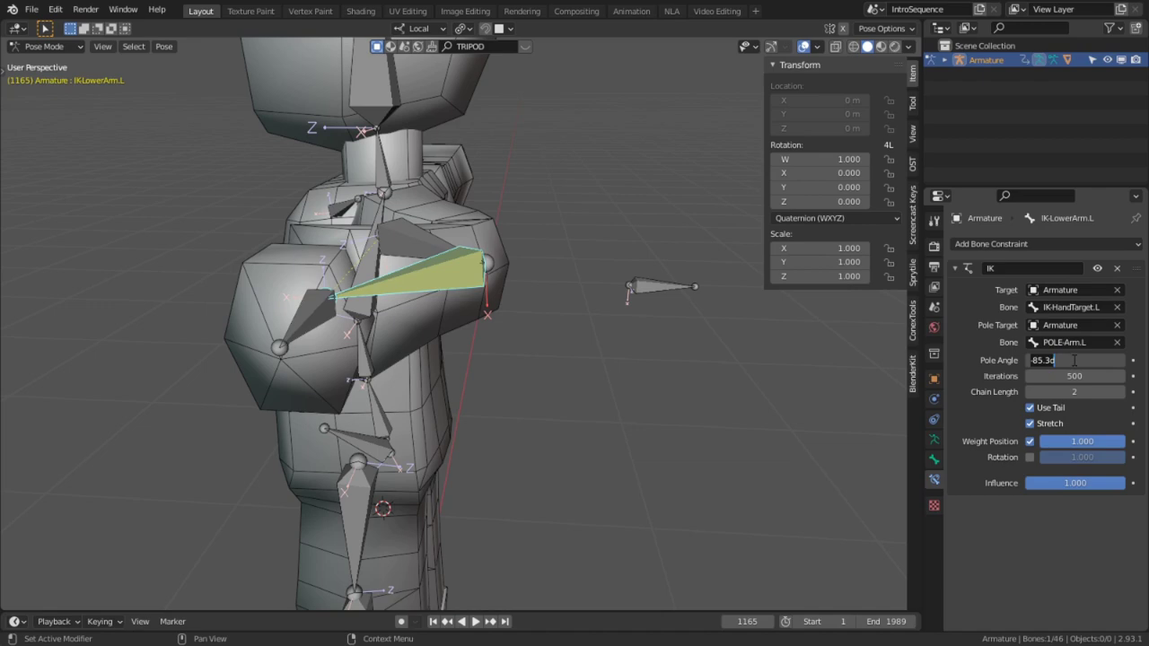
pyautogui.write('0')
pyautogui.press('Return')
pyautogui.moveTo(625, 334)
pyautogui.mouseDown(button='middle')
pyautogui.moveTo(764, 325)
pyautogui.moveTo(449, 378)
pyautogui.moveTo(437, 416)
pyautogui.mouseUp(button='middle')
pyautogui.click(398, 372)
# - Test-move the hand target, then reposition POLE-Arm.L to steer the elbow bend
pyautogui.press('g')
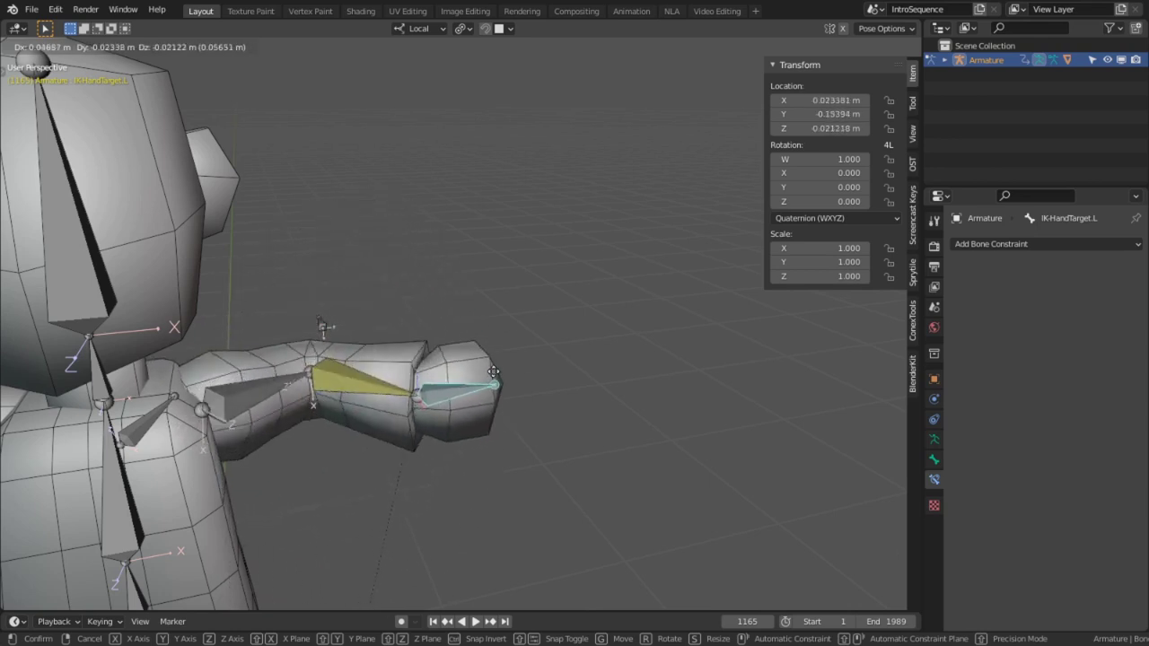
pyautogui.rightClick(463, 344)
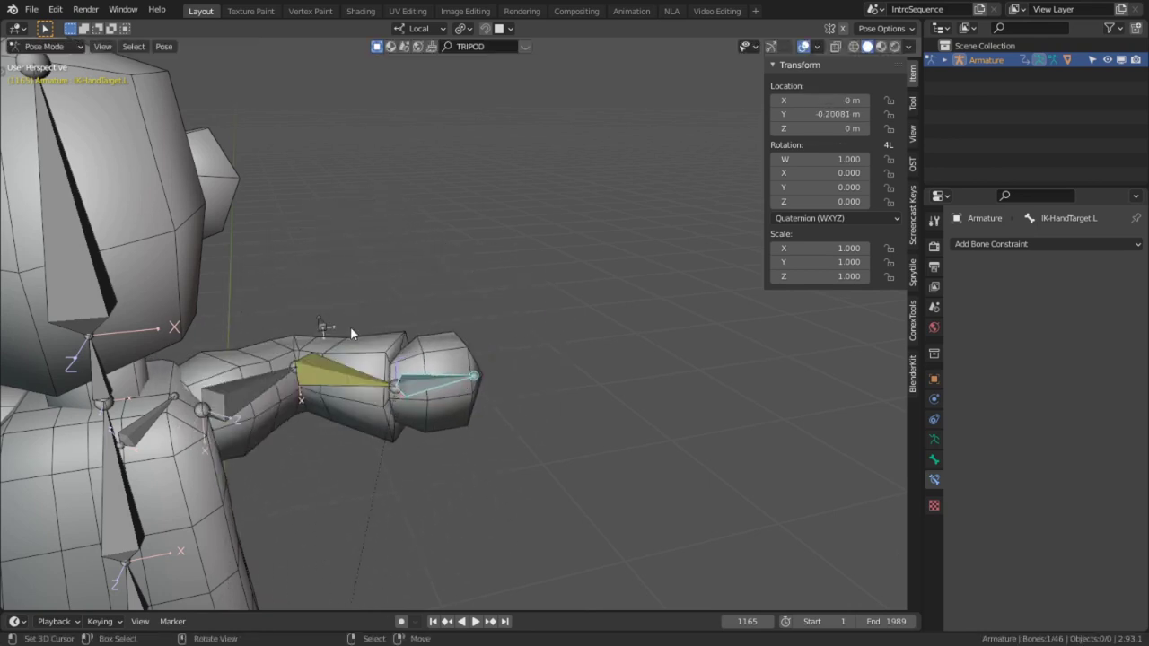
pyautogui.moveTo(412, 343)
pyautogui.mouseDown(button='middle')
pyautogui.moveTo(356, 353)
pyautogui.moveTo(419, 295)
pyautogui.mouseUp(button='middle')
pyautogui.press('g')
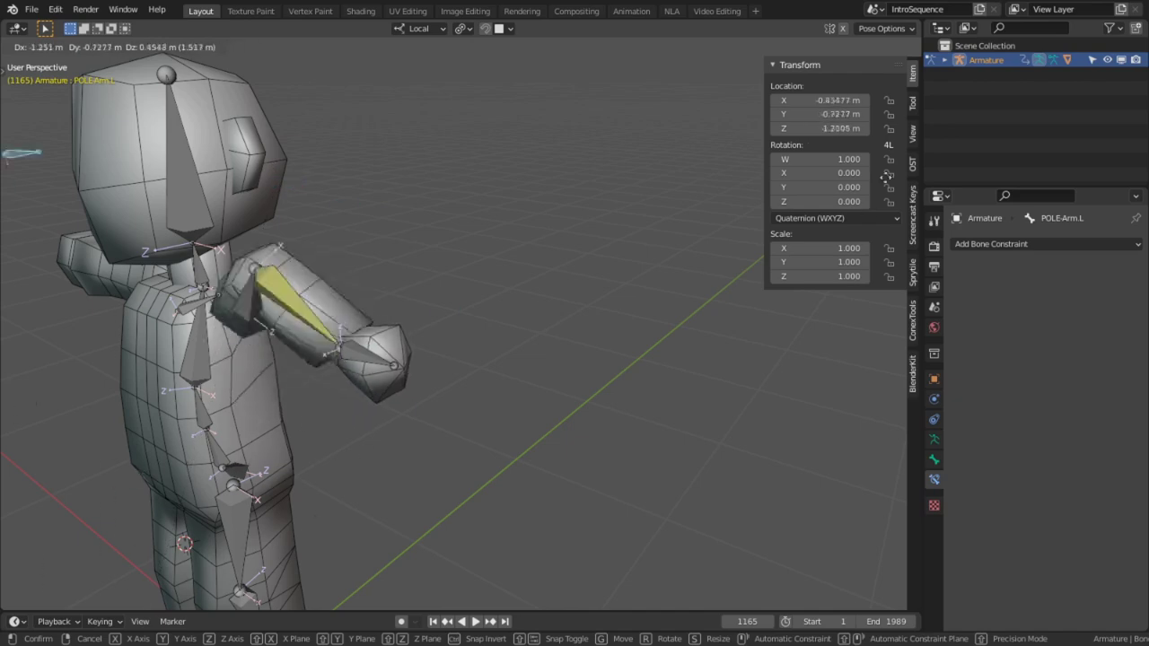
pyautogui.press('Escape')
pyautogui.moveTo(377, 305)
pyautogui.mouseDown(button='middle')
pyautogui.moveTo(338, 273)
pyautogui.moveTo(348, 232)
pyautogui.moveTo(416, 237)
pyautogui.mouseUp(button='middle')
pyautogui.press('g')
pyautogui.click(346, 251)
pyautogui.press('g')
pyautogui.click(707, 274)
pyautogui.moveTo(707, 273)
pyautogui.mouseDown(button='middle')
pyautogui.moveTo(532, 264)
pyautogui.moveTo(588, 308)
pyautogui.moveTo(505, 313)
pyautogui.mouseUp(button='middle')
# - In Edit Mode, snap the 3D cursor to the elbow and add a new bone there
pyautogui.press('Tab')
pyautogui.press('KP_Decimal')
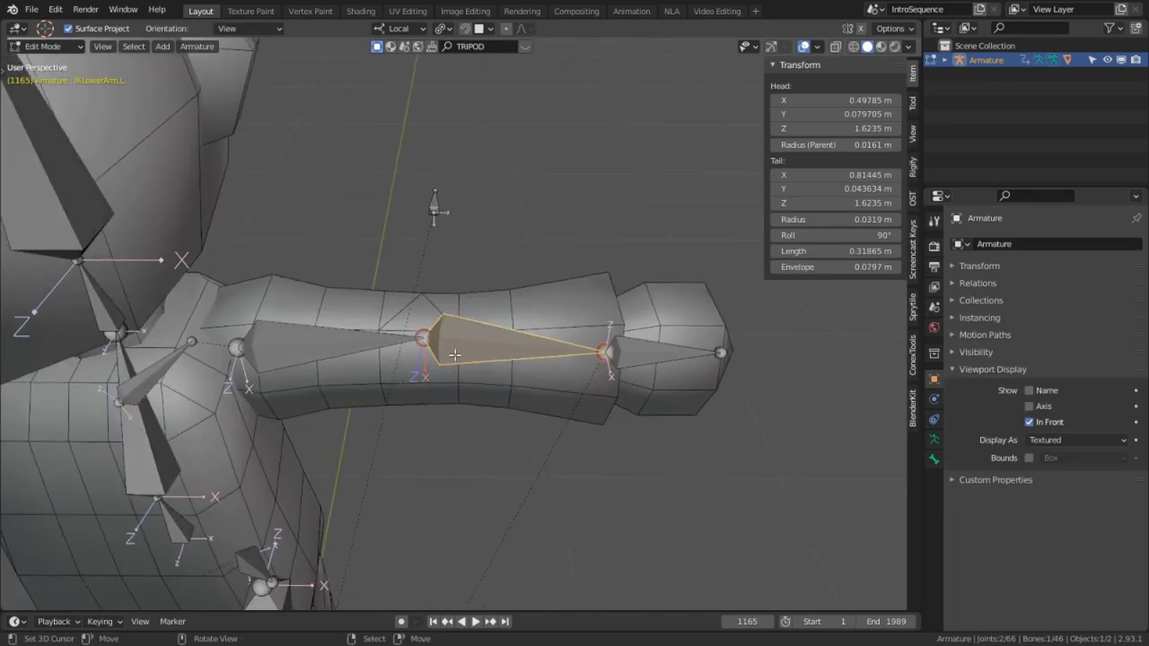
pyautogui.moveTo(501, 342)
pyautogui.mouseDown(button='middle')
pyautogui.moveTo(548, 325)
pyautogui.moveTo(536, 323)
pyautogui.mouseUp(button='middle')
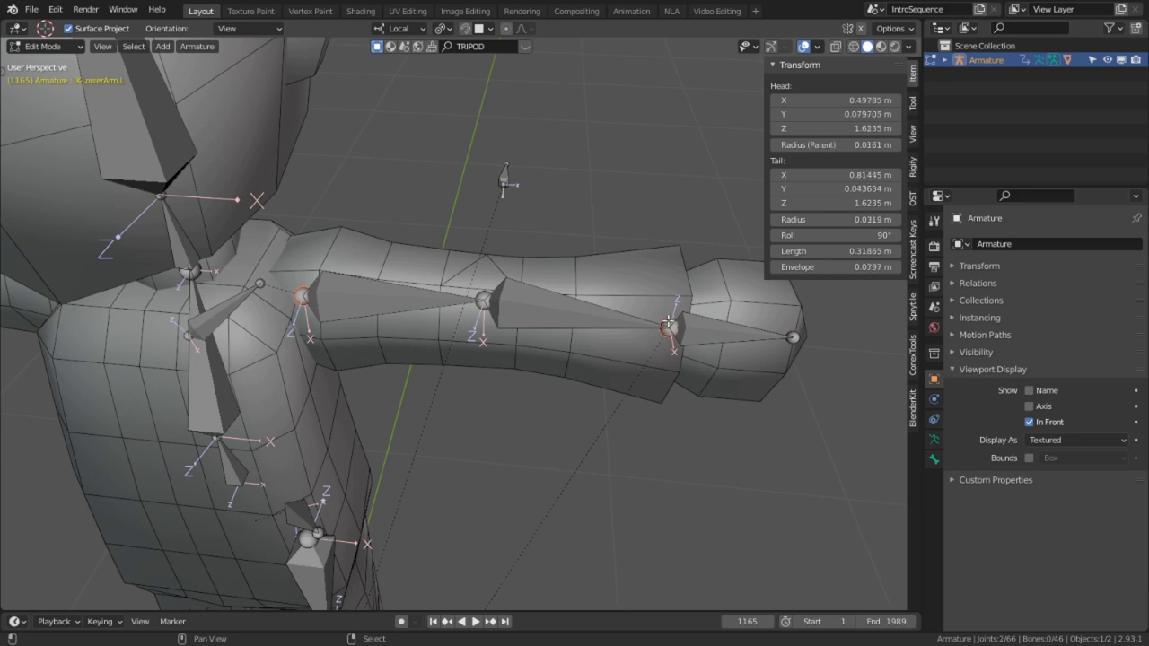
pyautogui.hotkey('shift', 's')
pyautogui.click(585, 310)
pyautogui.moveTo(584, 310)
pyautogui.mouseDown(button='middle')
pyautogui.moveTo(593, 358)
pyautogui.moveTo(616, 187)
pyautogui.moveTo(610, 289)
pyautogui.mouseUp(button='middle')
pyautogui.hotkey('shift', 'a')
pyautogui.scroll(-4, 616, 188)
pyautogui.scroll(-2, 551, 186)
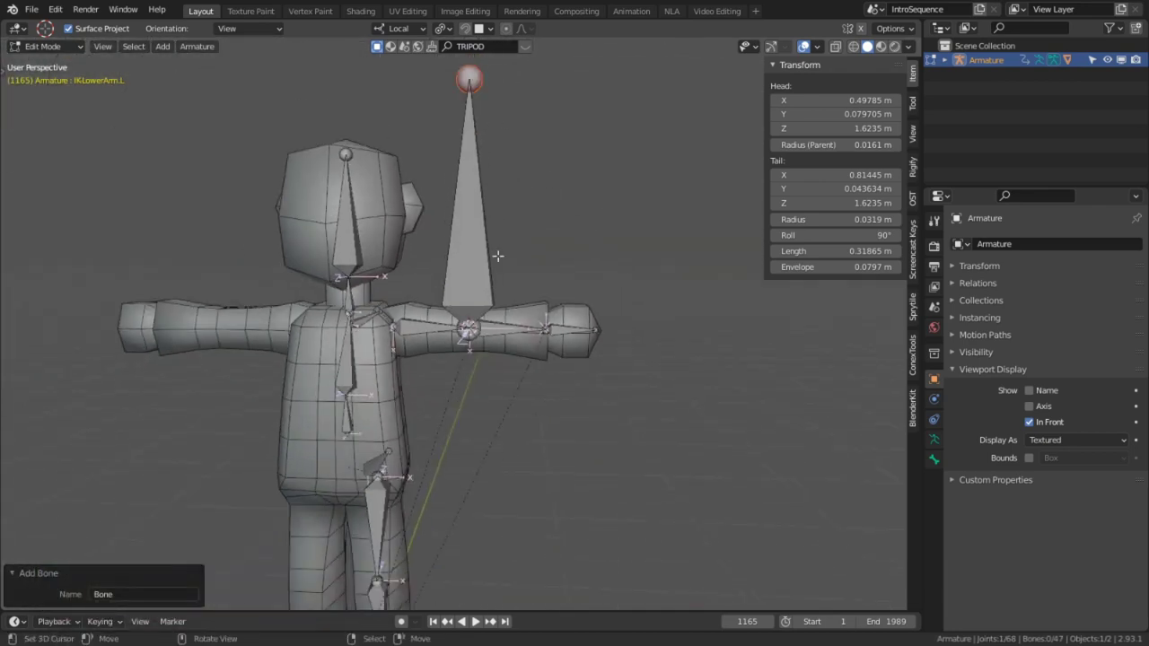
pyautogui.scroll(2, 502, 265)
# - Snap the new bone's tip to the arm bone's tip via the 3D cursor
pyautogui.click(560, 333)
pyautogui.hotkey('shift', 's')
pyautogui.click(593, 324)
pyautogui.keyDown('shift'); pyautogui.moveTo(598, 267); pyautogui.dragTo(593, 325, button='middle'); pyautogui.keyUp('shift')
pyautogui.hotkey('shift', 's')
pyautogui.click(575, 218)
# - Set the pivot to Individual Origins and start scaling the new bone down
pyautogui.scroll(2, 601, 413)
pyautogui.scroll(2, 620, 457)
pyautogui.scroll(1, 646, 494)
pyautogui.press('.')
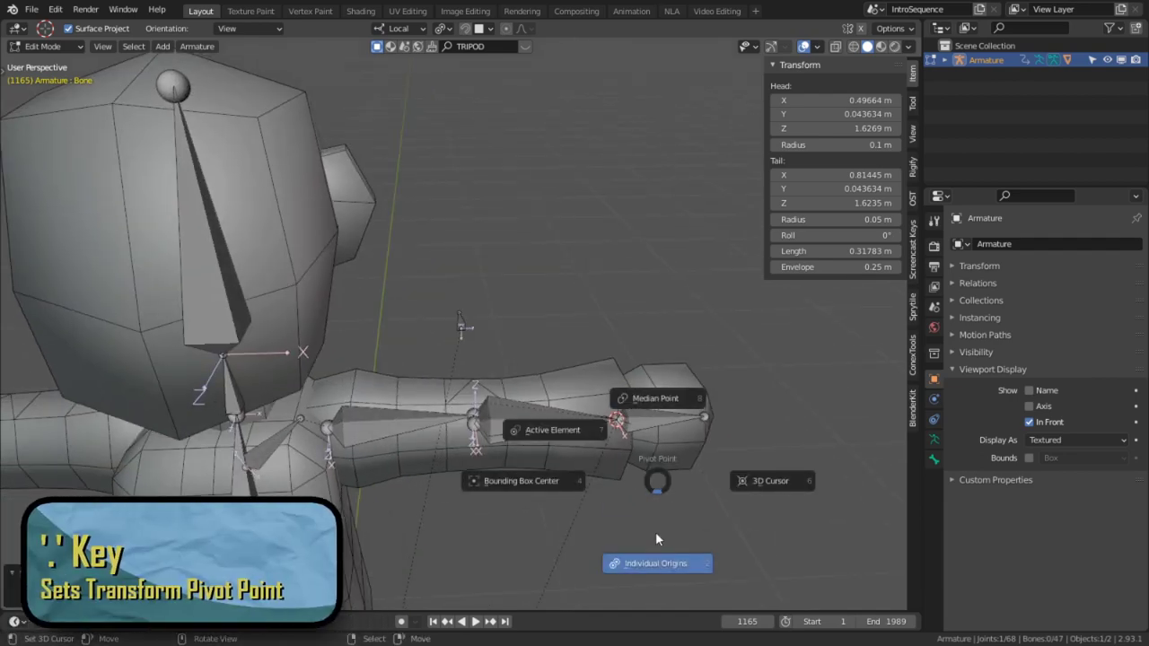
pyautogui.click(657, 563)
pyautogui.press('KP_Decimal')
pyautogui.press('s')
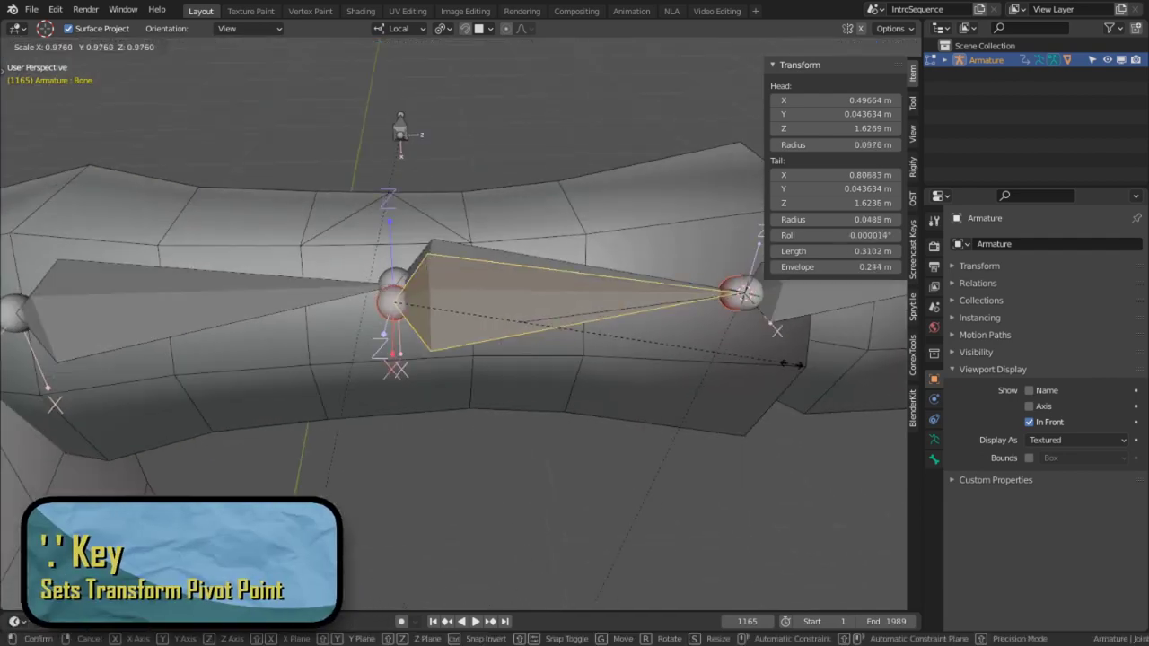
# - Rename the new bone to IK-ArmPoleRotator.L
pyautogui.click(446, 359)
pyautogui.press('F2')
pyautogui.write('ArmPoleRotator')
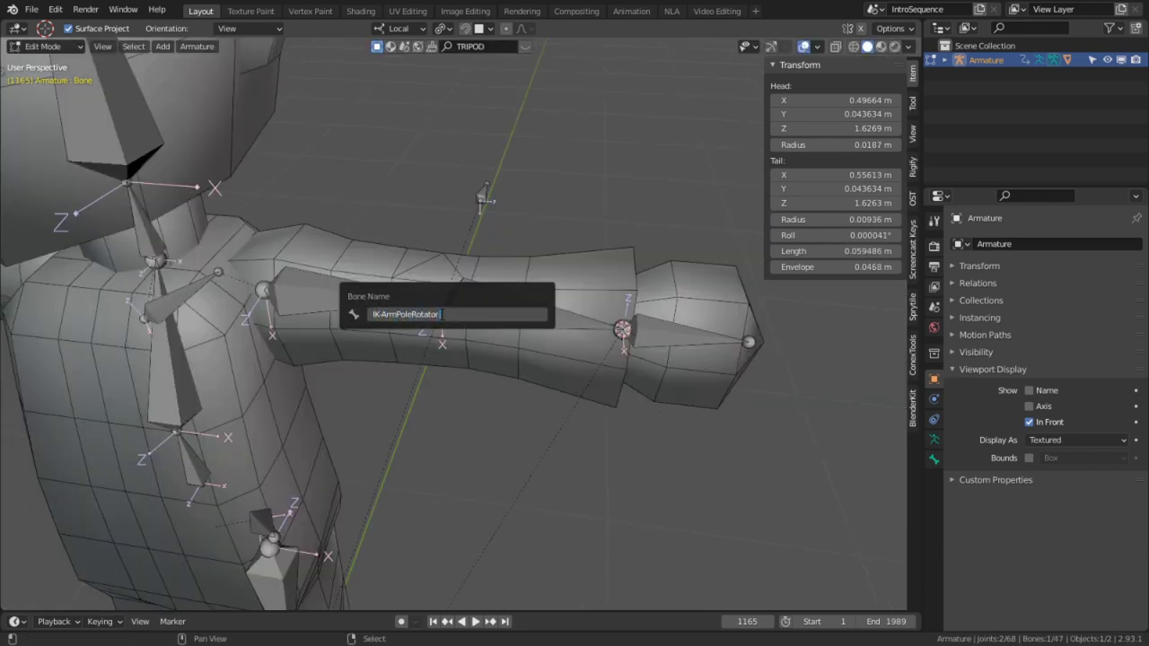
pyautogui.press('Return')
# - Parent IK-ArmPoleRotator.L to the left clavicle bone, keeping offset
pyautogui.hotkey('ctrl', 'p')
pyautogui.click(450, 308)
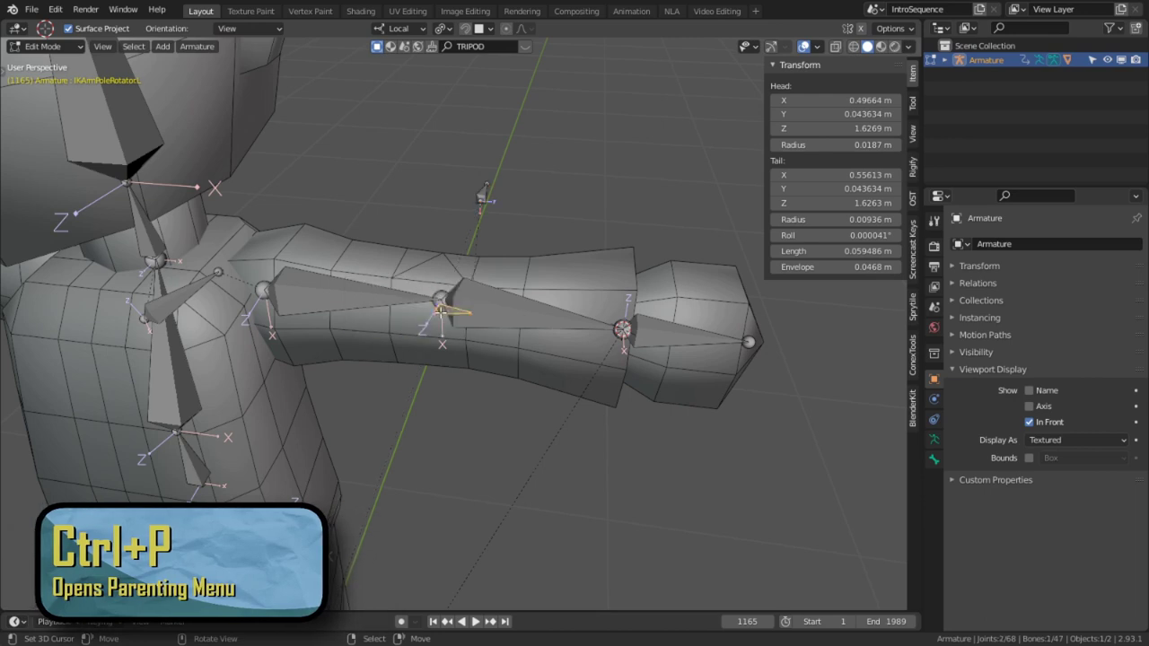
pyautogui.keyDown('shift'); pyautogui.click(192, 290); pyautogui.keyUp('shift')
pyautogui.hotkey('ctrl', 'p')
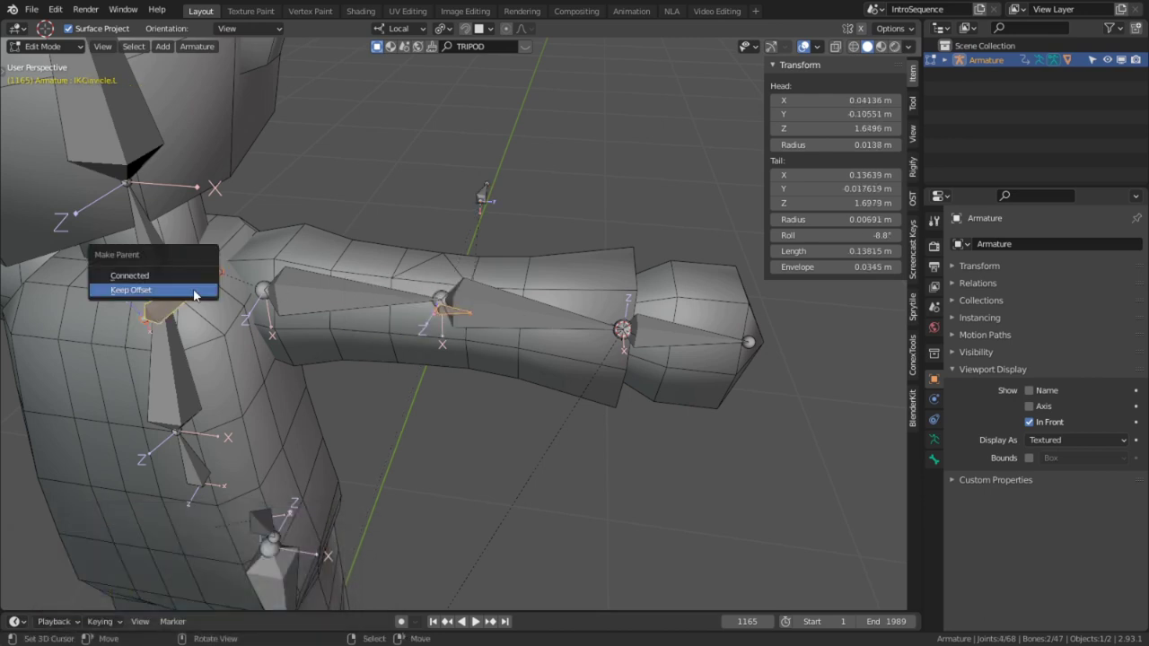
pyautogui.click(193, 290)
# - In Pose Mode, move IKHandTarget.L so the left arm bends
pyautogui.moveTo(191, 262)
pyautogui.mouseDown(button='middle')
pyautogui.moveTo(415, 210)
pyautogui.moveTo(379, 239)
pyautogui.moveTo(456, 216)
pyautogui.mouseUp(button='middle')
pyautogui.hotkey('ctrl', 'Tab')
pyautogui.click(616, 336)
pyautogui.click(679, 328)
pyautogui.press('g')
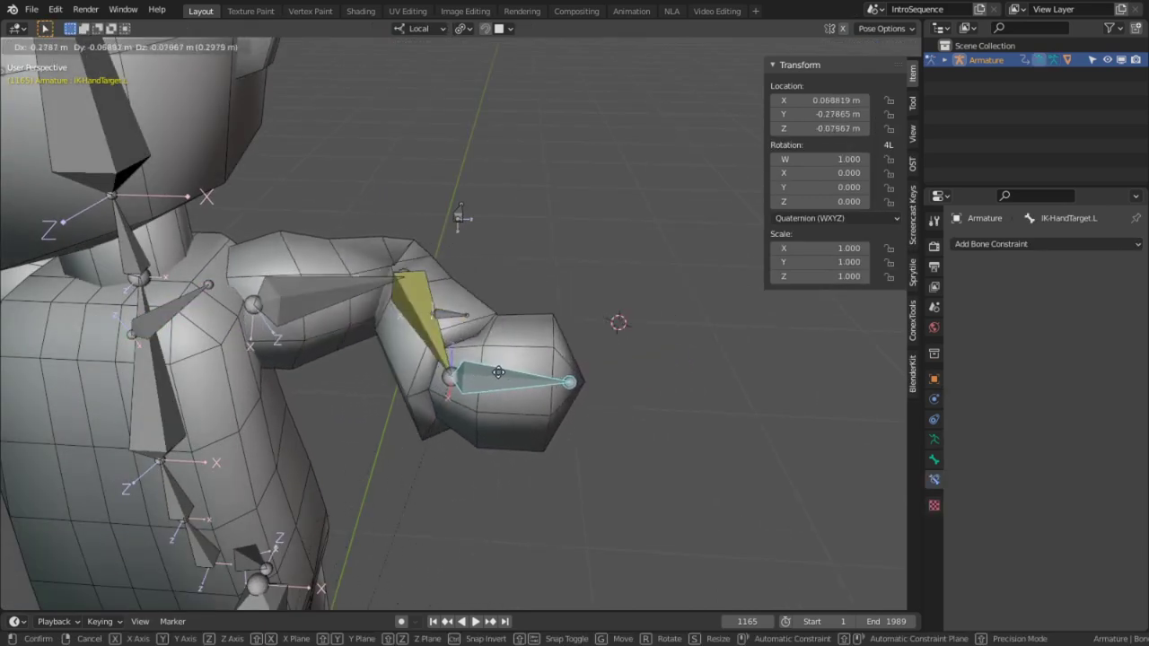
pyautogui.click(492, 446)
# - Test-rotate the pole rotator about its local Y axis, then cancel
pyautogui.moveTo(493, 446)
pyautogui.mouseDown(button='middle')
pyautogui.moveTo(471, 335)
pyautogui.moveTo(451, 328)
pyautogui.mouseUp(button='middle')
pyautogui.click(451, 328)
pyautogui.press('r')
pyautogui.press('y')
pyautogui.press('y')
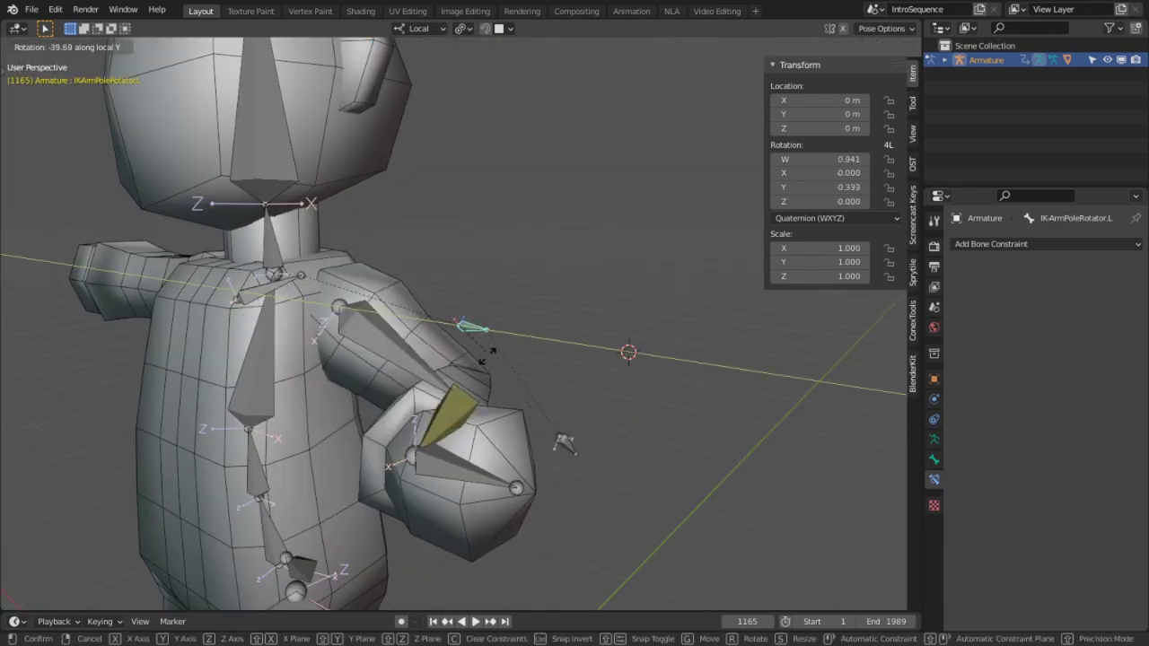
pyautogui.press('Escape')
pyautogui.moveTo(595, 297)
pyautogui.mouseDown(button='middle')
pyautogui.moveTo(508, 423)
pyautogui.moveTo(447, 305)
pyautogui.moveTo(550, 326)
pyautogui.mouseUp(button='middle')
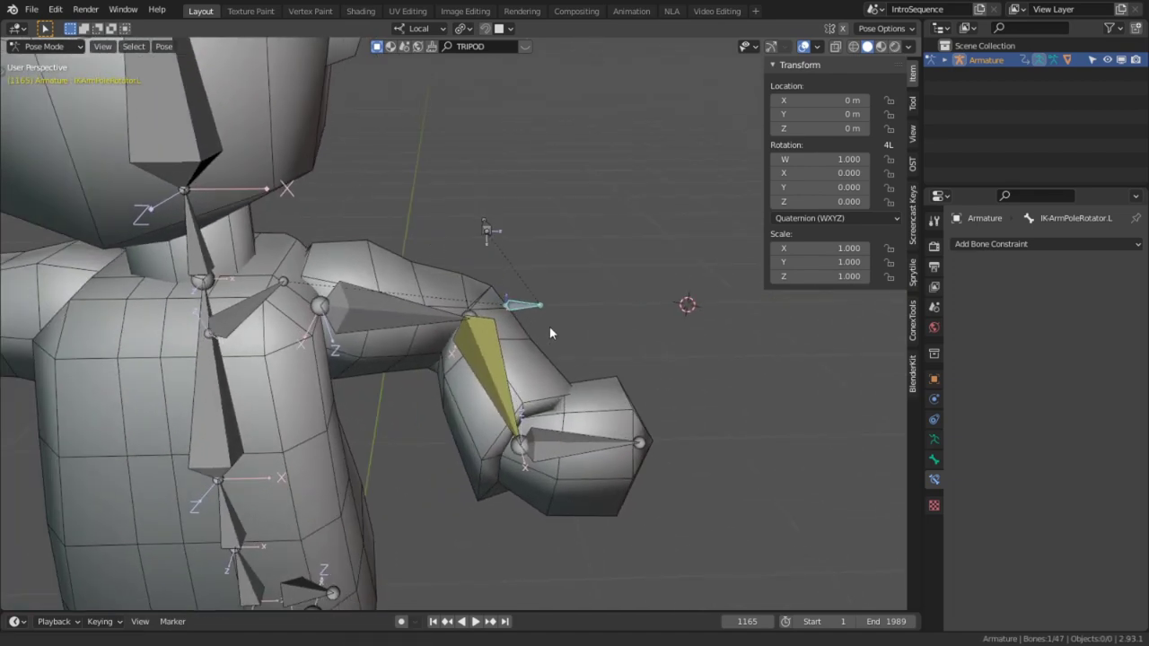
# - Add a Copy Location constraint targeting IK-UpperArm.L to the pole rotator
pyautogui.keyDown('shift'); pyautogui.click(398, 318); pyautogui.keyUp('shift')
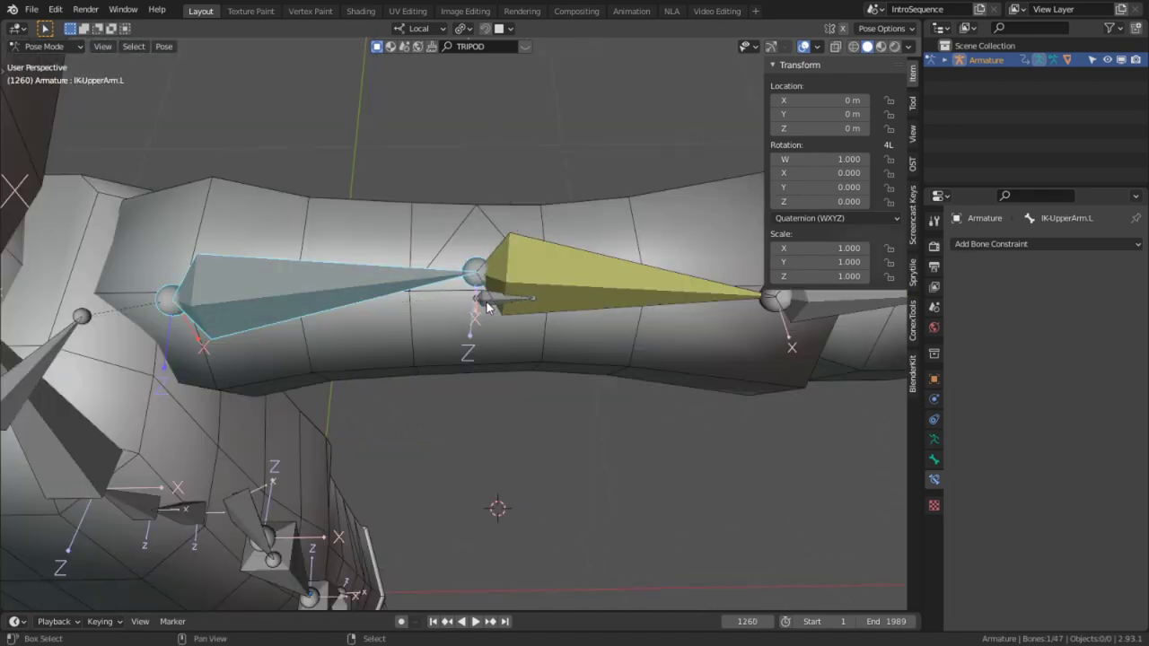
pyautogui.hotkey('ctrl', 'shift', 'c')
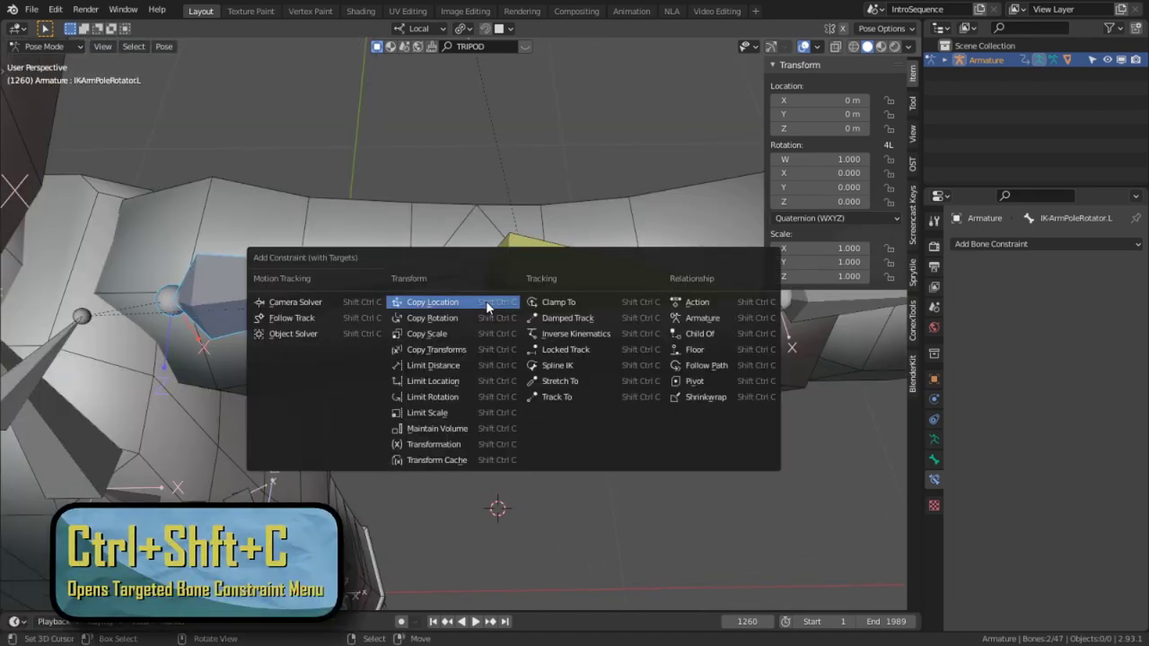
pyautogui.click(485, 303)
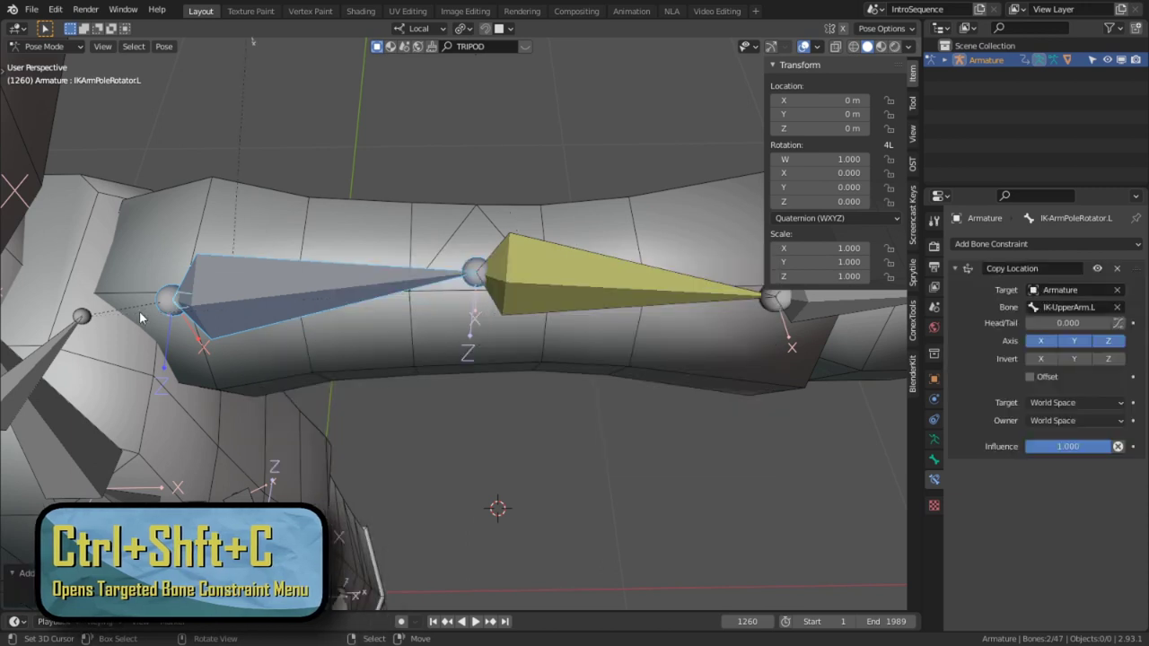
# - Add a second Copy Location to IK-LowerArm.L with influence 0.5 and Head/Tail 1
pyautogui.click(548, 407)
pyautogui.click(591, 288)
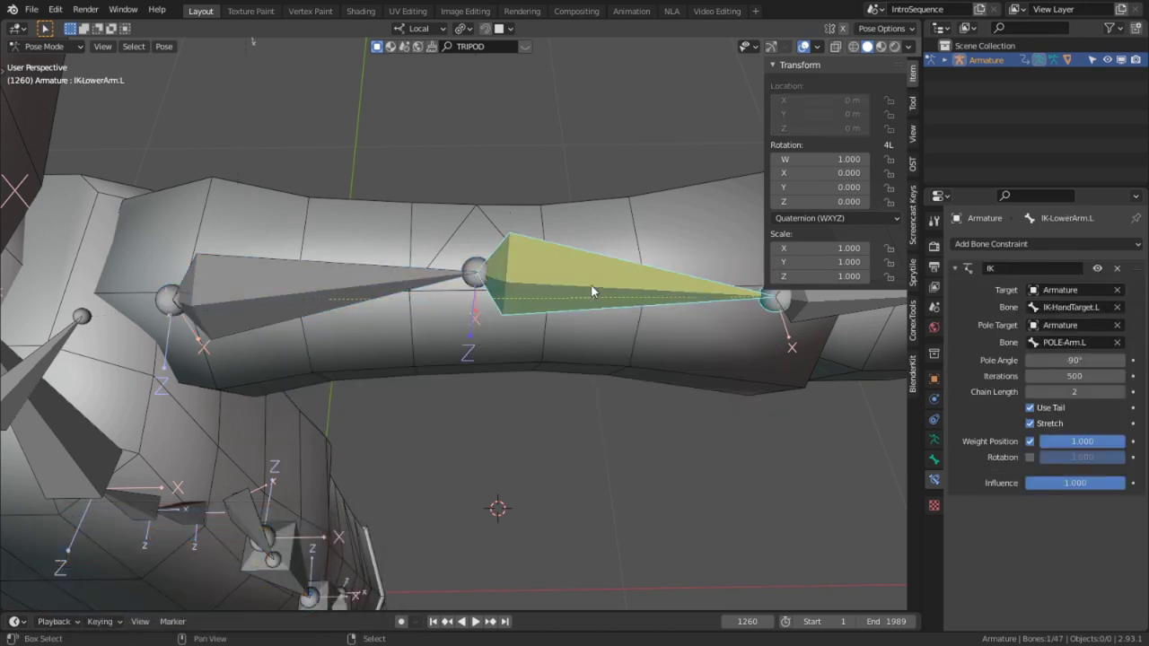
pyautogui.keyDown('alt'); pyautogui.click(187, 310); pyautogui.keyUp('alt')
pyautogui.click(187, 306)
pyautogui.hotkey('ctrl', 'shift', 'c')
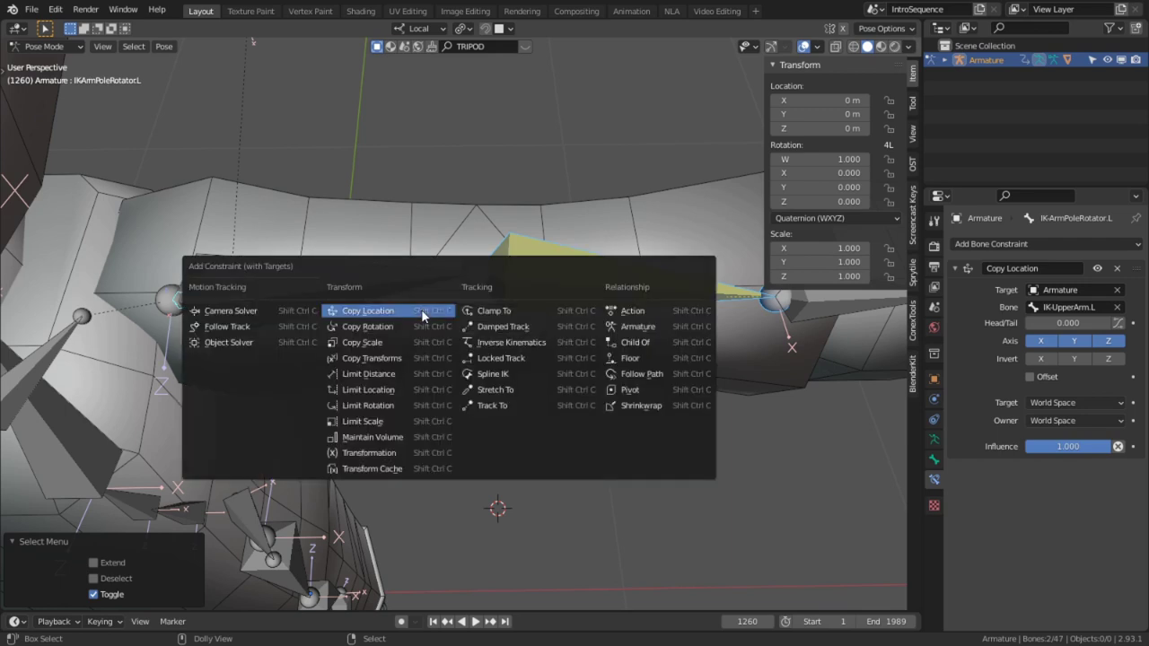
pyautogui.click(421, 309)
pyautogui.scroll(-1, 1071, 588)
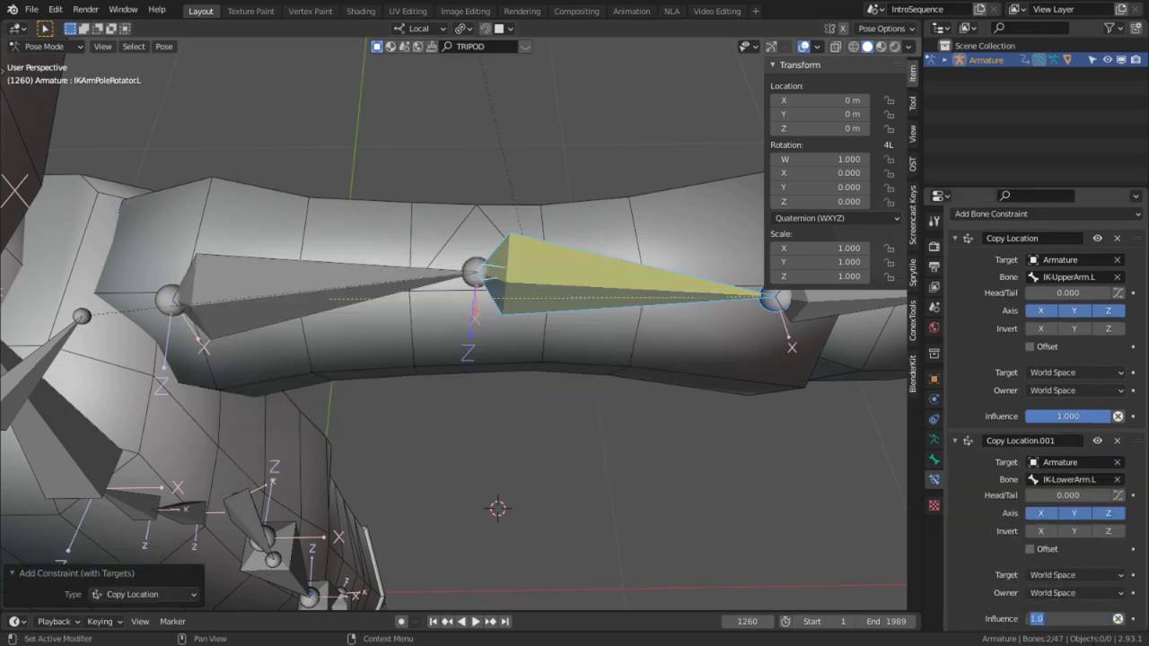
pyautogui.write('0.500')
pyautogui.press('Return')
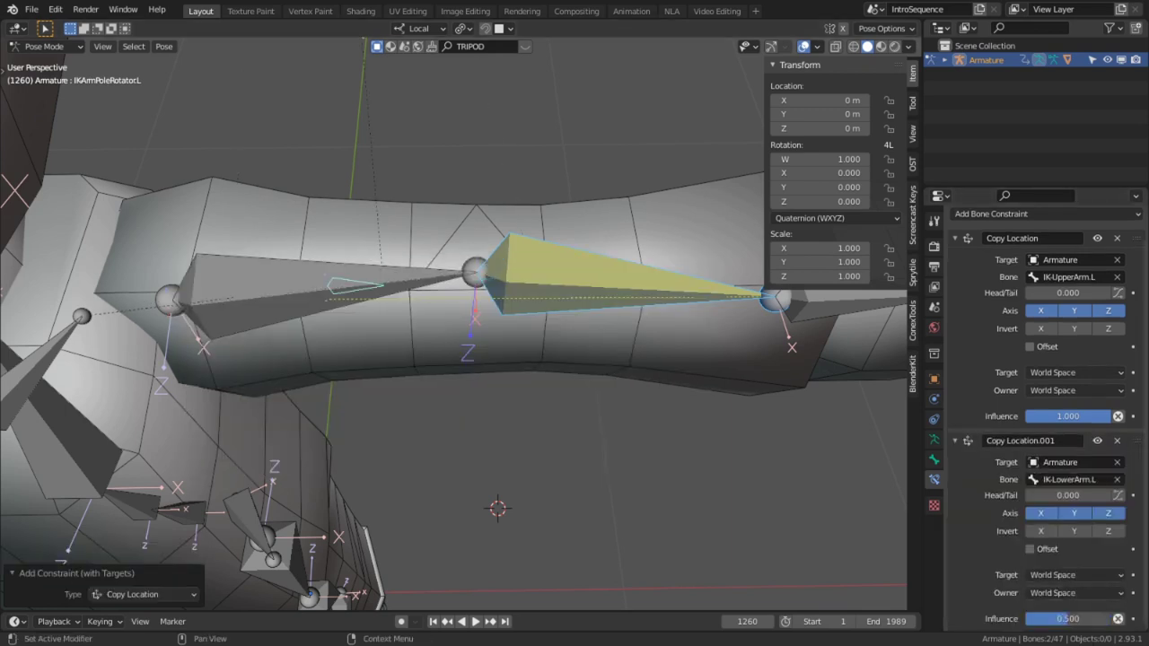
pyautogui.moveTo(1064, 494); pyautogui.dragTo(1117, 494)
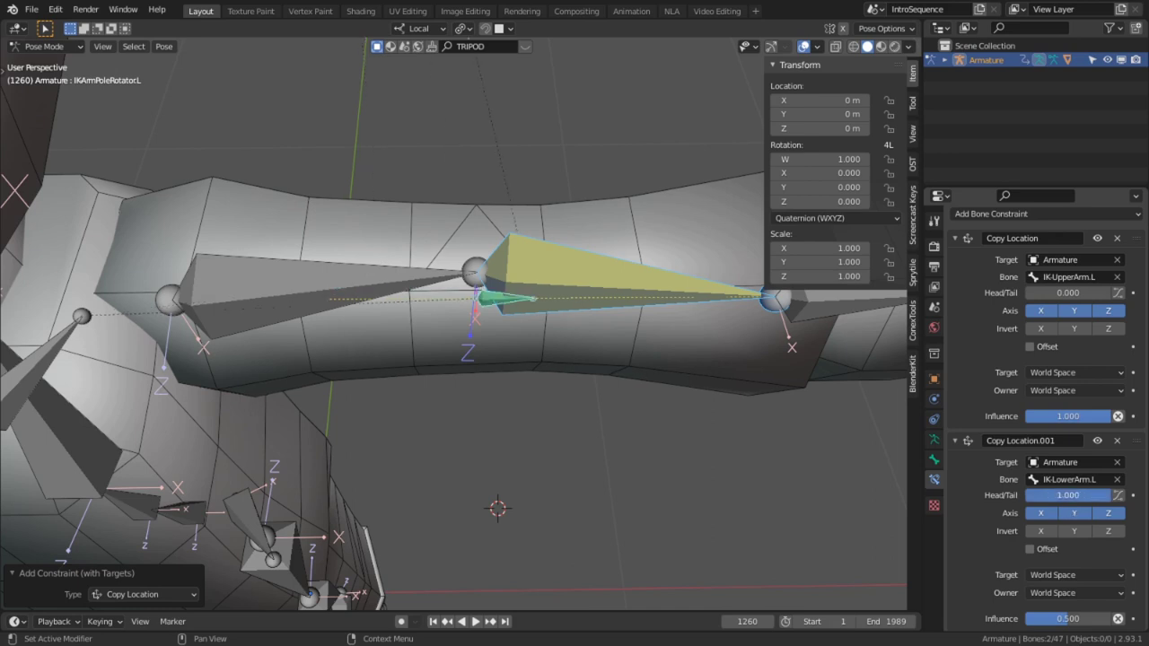
# - Add a Damped Track constraint on the pole rotator aiming at the IK hand target
pyautogui.moveTo(864, 539); pyautogui.dragTo(741, 363, button='middle')
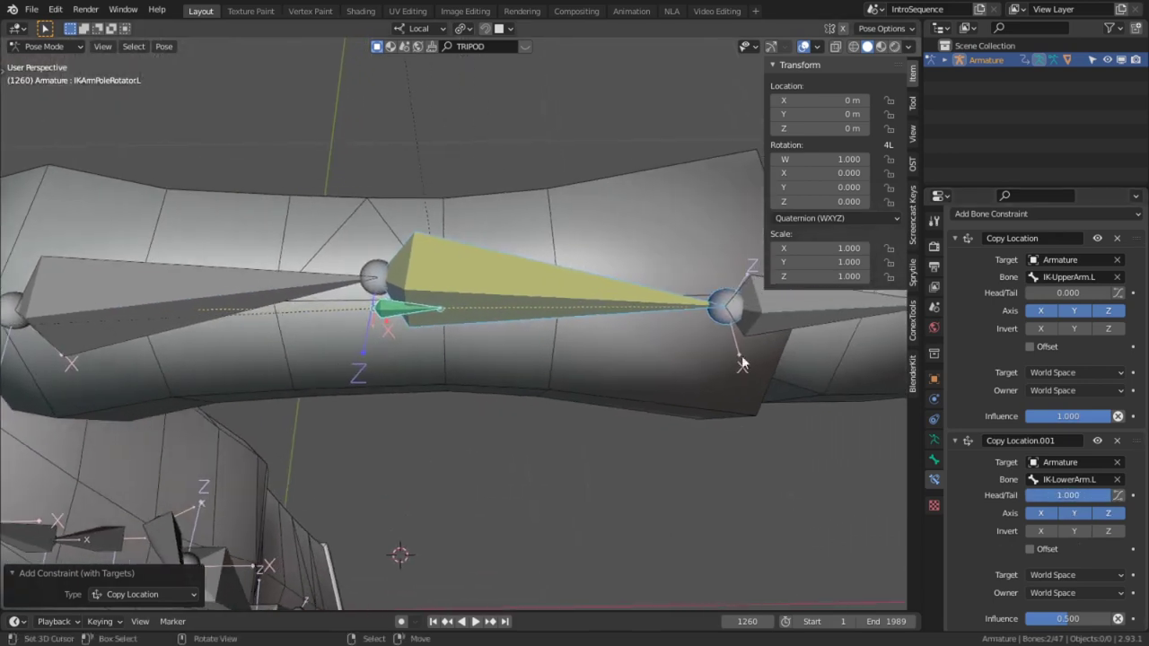
pyautogui.click(805, 308)
pyautogui.keyDown('shift'); pyautogui.click(408, 320); pyautogui.keyUp('shift')
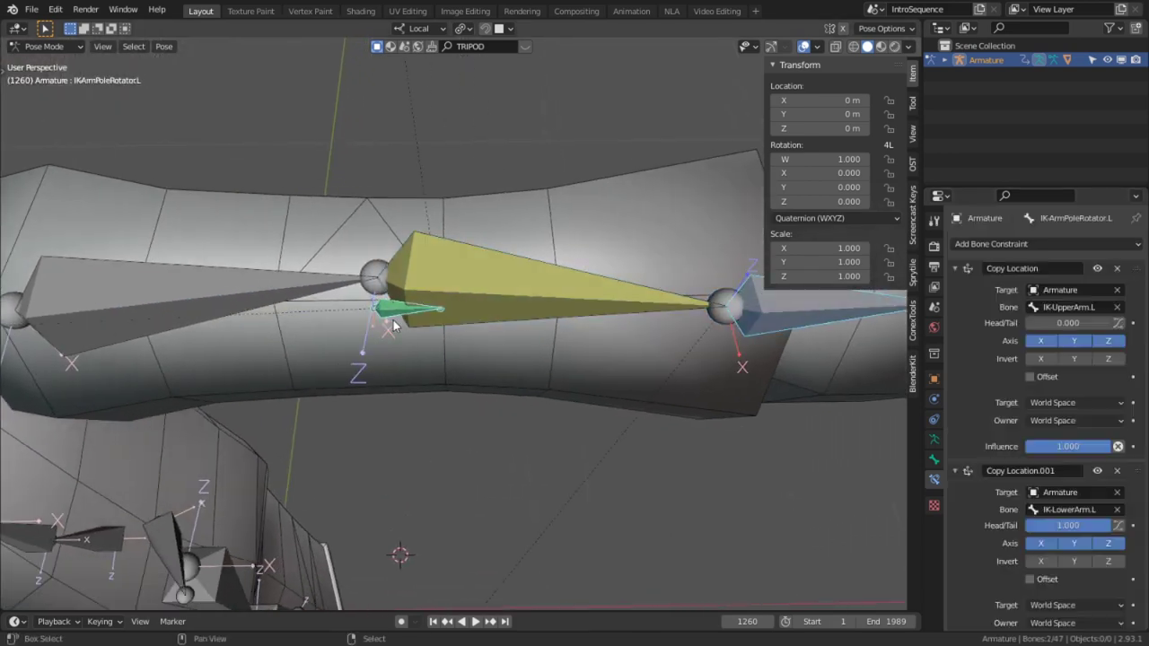
pyautogui.hotkey('shift', 'ctrl', 'c')
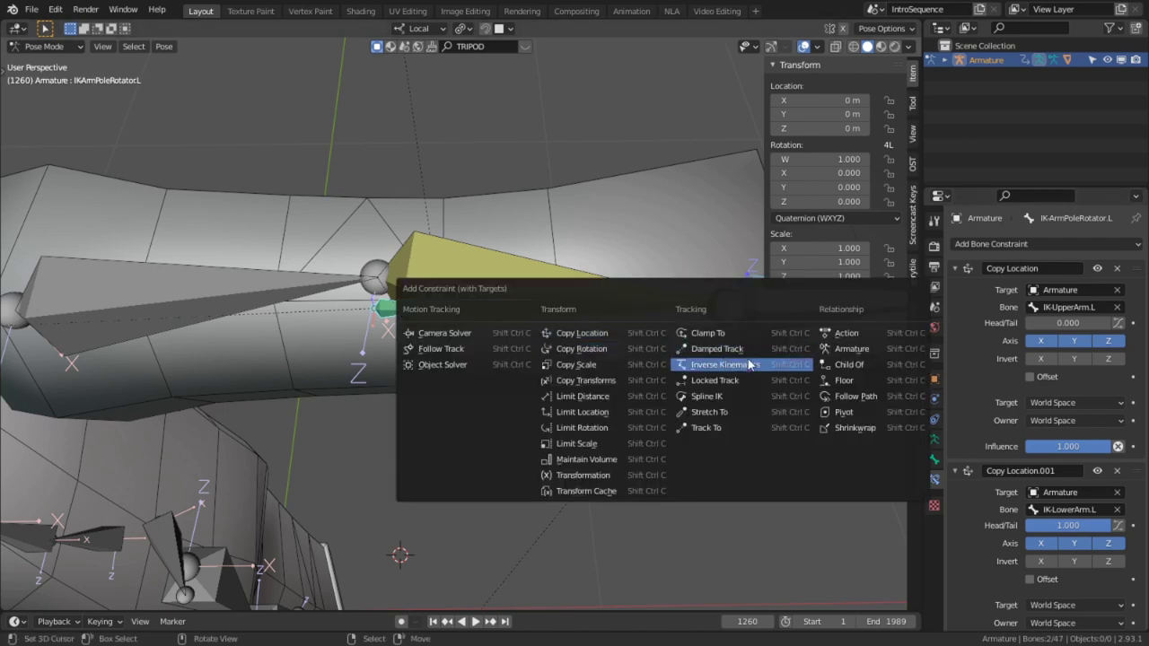
pyautogui.click(762, 349)
pyautogui.moveTo(615, 430); pyautogui.dragTo(593, 397, button='middle')
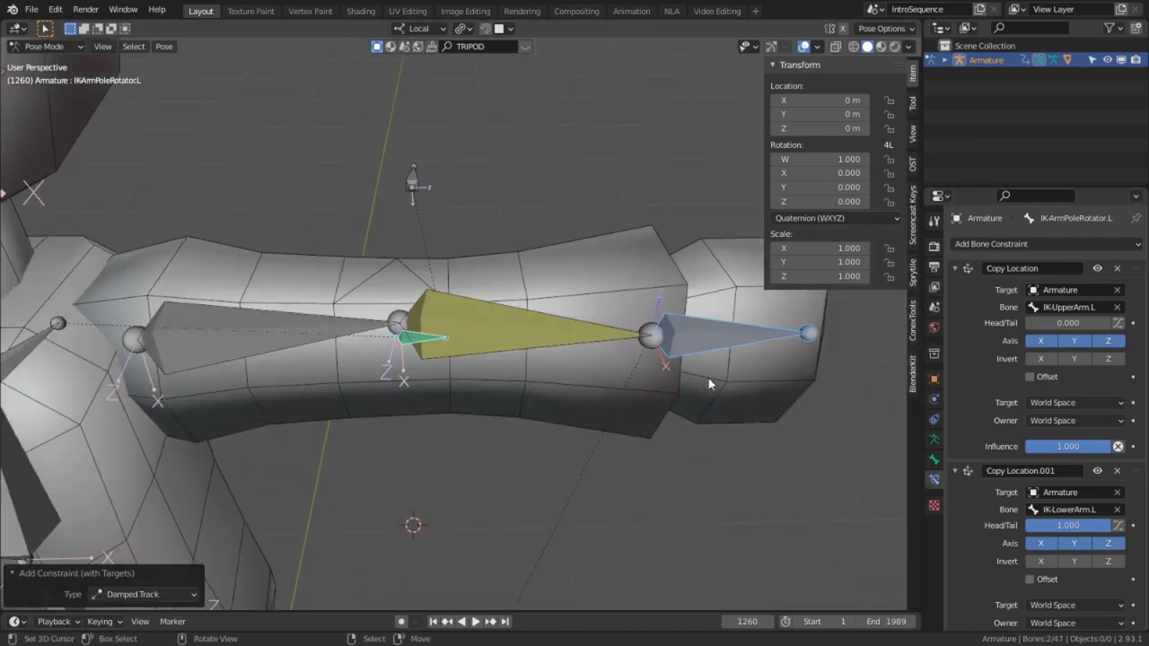
# - Test-move the IK hand target, cancel, and reselect the pole rotator
pyautogui.click(716, 345)
pyautogui.press('g')
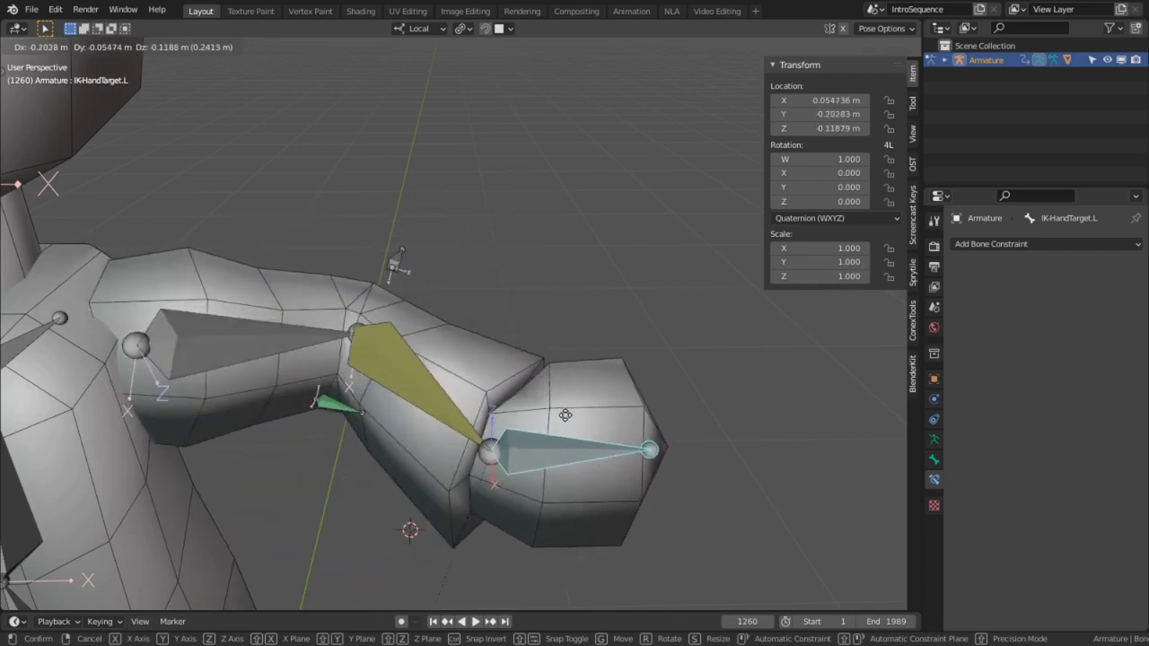
pyautogui.rightClick(519, 266)
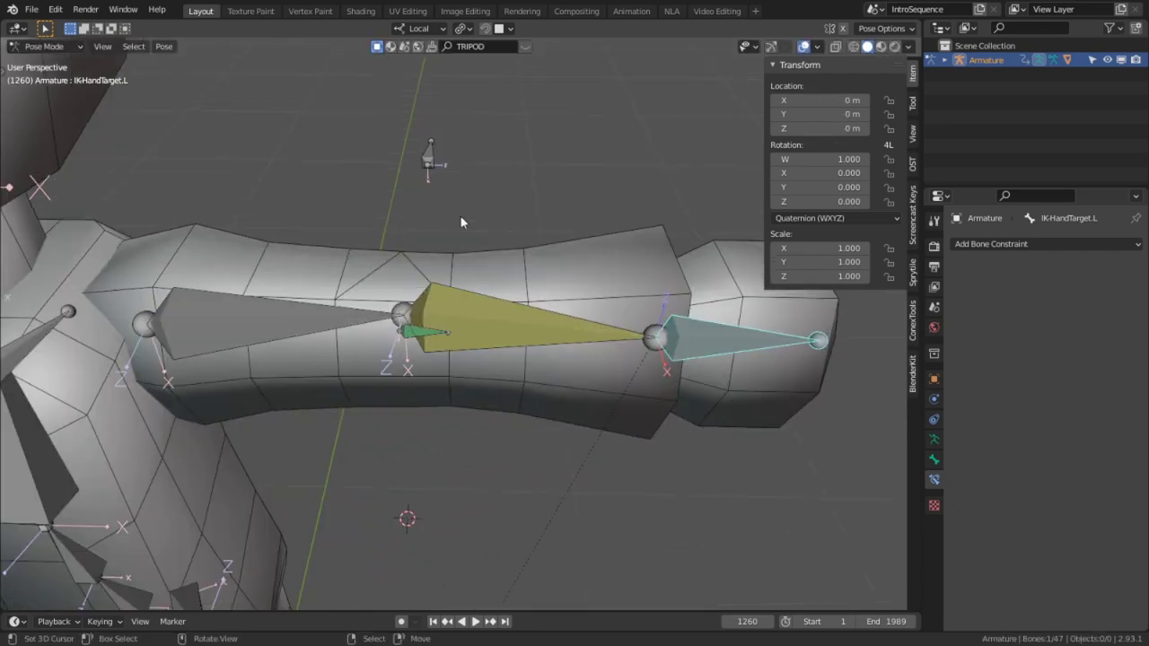
pyautogui.click(435, 159)
pyautogui.moveTo(435, 159); pyautogui.dragTo(502, 269, button='middle')
# - Temporarily disable the first Copy Location, test-move the pole rotator, then re-enable it
pyautogui.scroll(-2, 1102, 462)
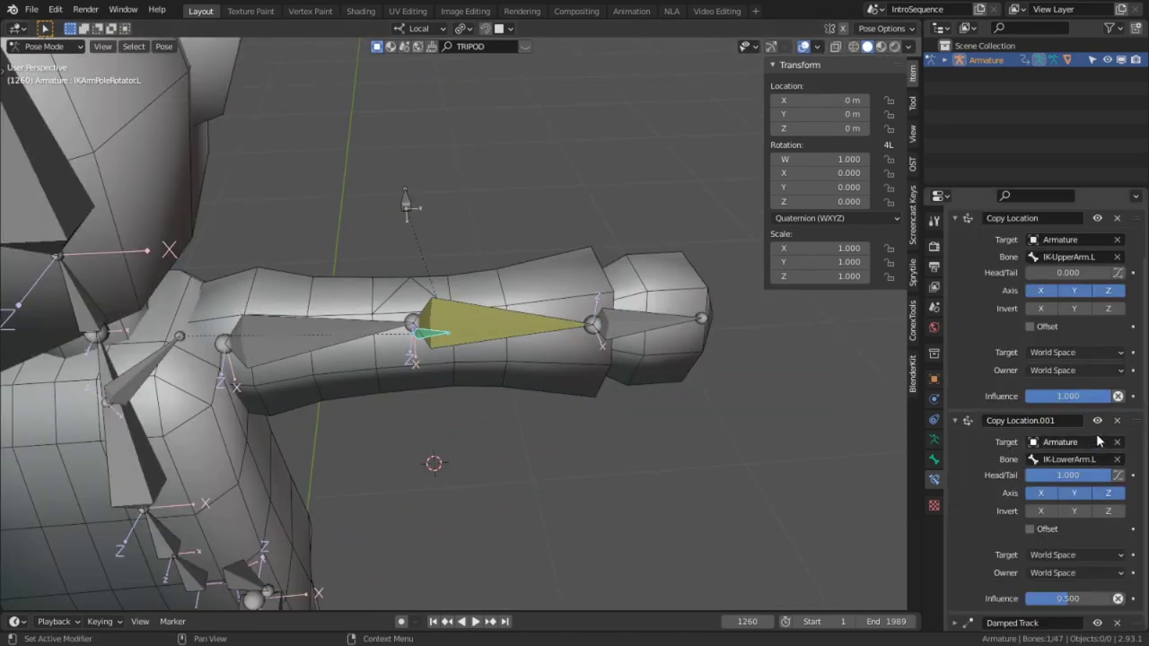
pyautogui.click(961, 422)
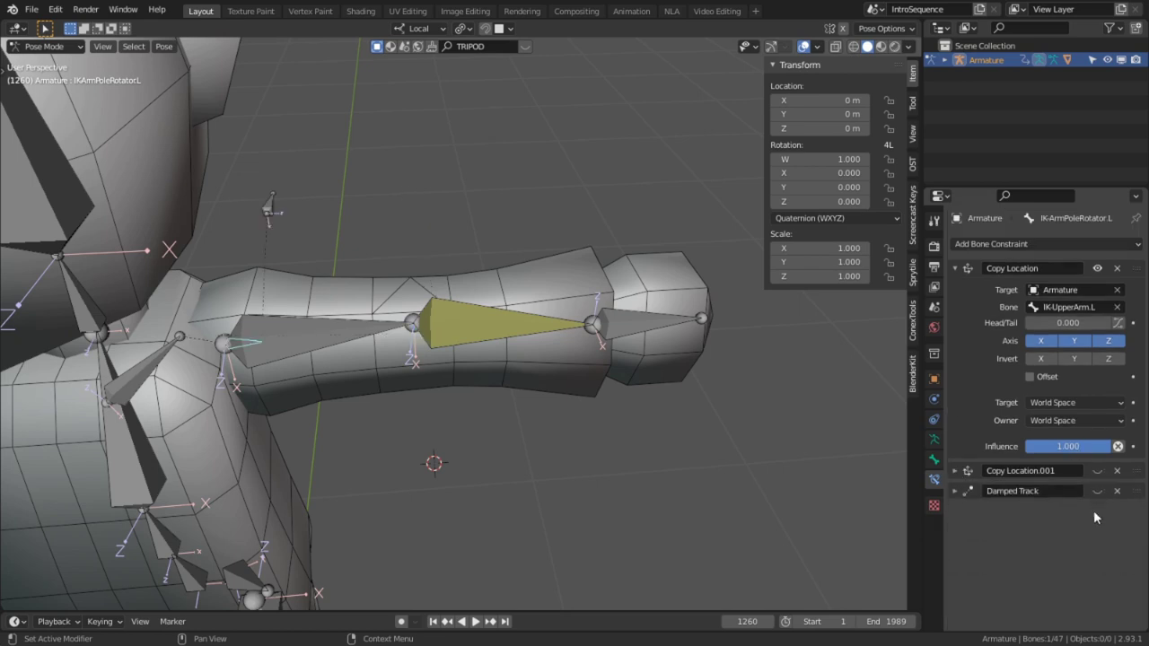
pyautogui.keyDown('ctrl'); pyautogui.scroll(3, 314, 344); pyautogui.keyUp('ctrl')
pyautogui.scroll(3, 427, 346)
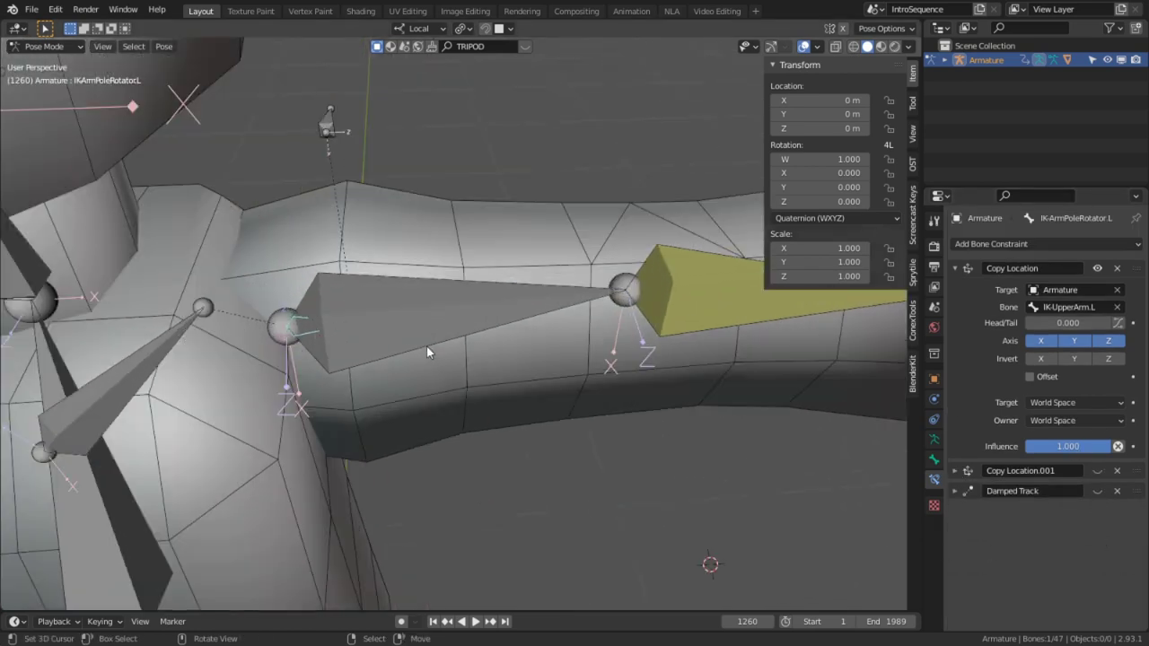
pyautogui.click(1097, 269)
pyautogui.scroll(-2, 557, 395)
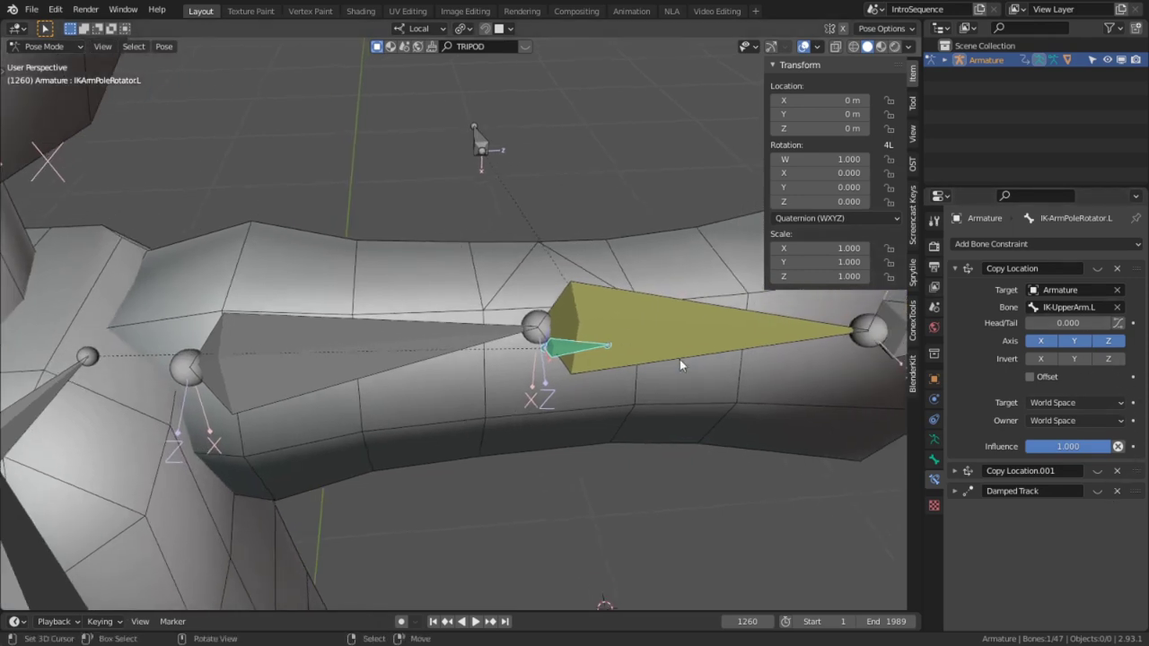
pyautogui.press('g')
pyautogui.press('Escape')
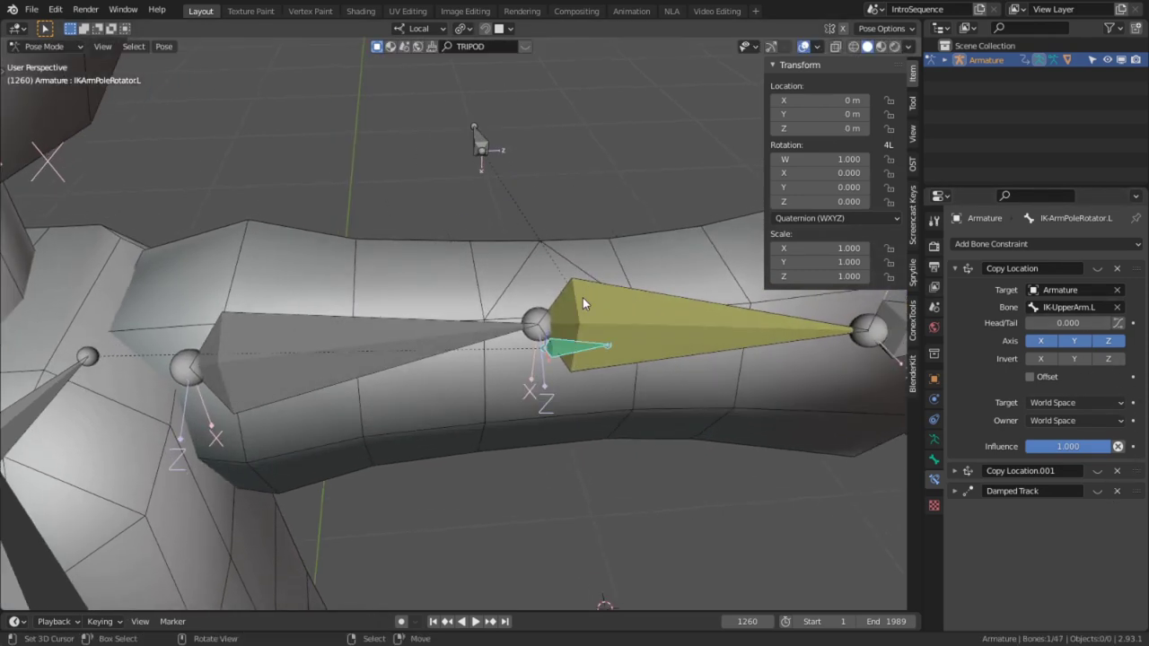
pyautogui.click(1097, 268)
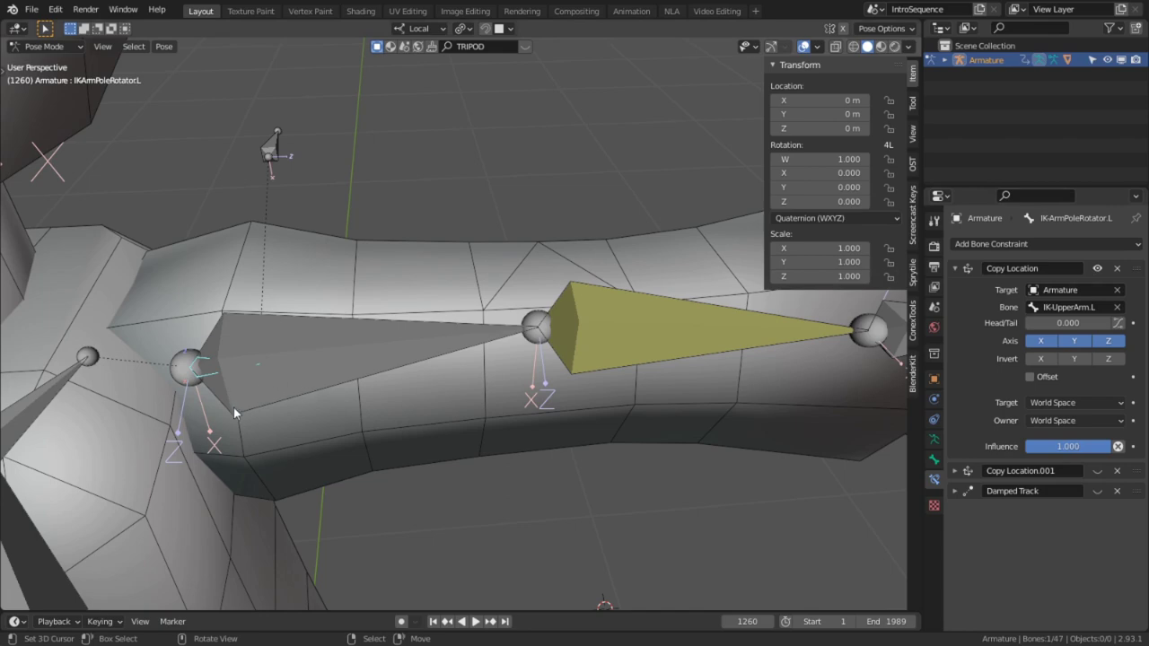
pyautogui.press('g')
pyautogui.press('Escape')
# - Test-rotate the pole rotator and expand the second Copy Location's settings
pyautogui.keyDown('shift'); pyautogui.moveTo(309, 361); pyautogui.dragTo(471, 376, button='middle'); pyautogui.keyUp('shift')
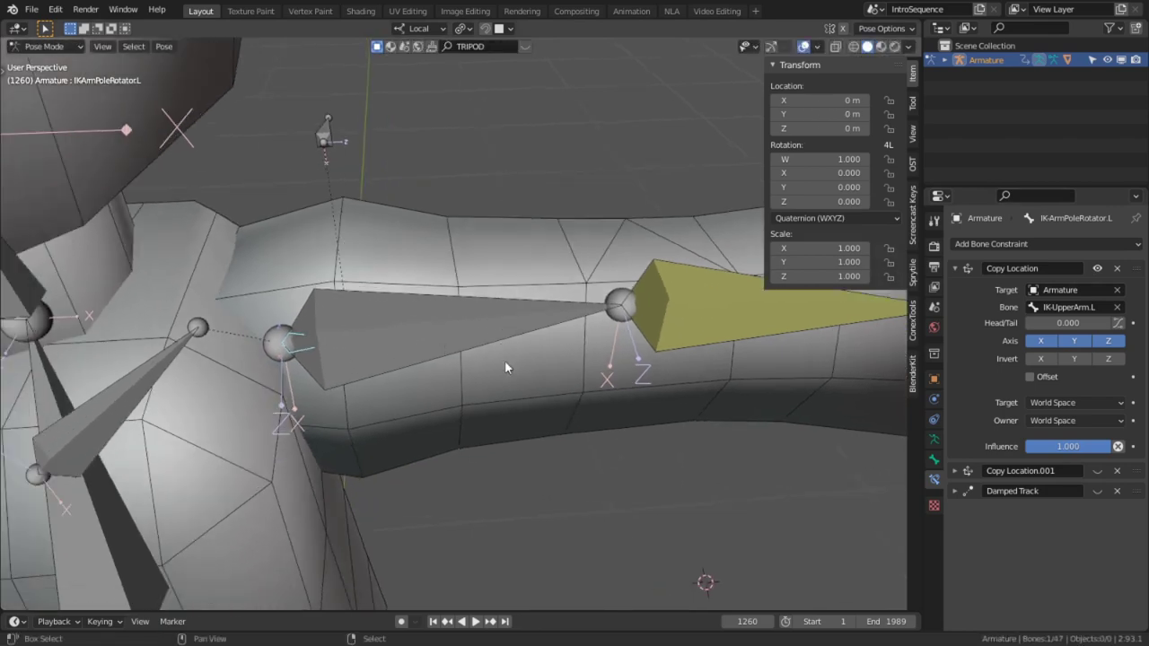
pyautogui.press('r')
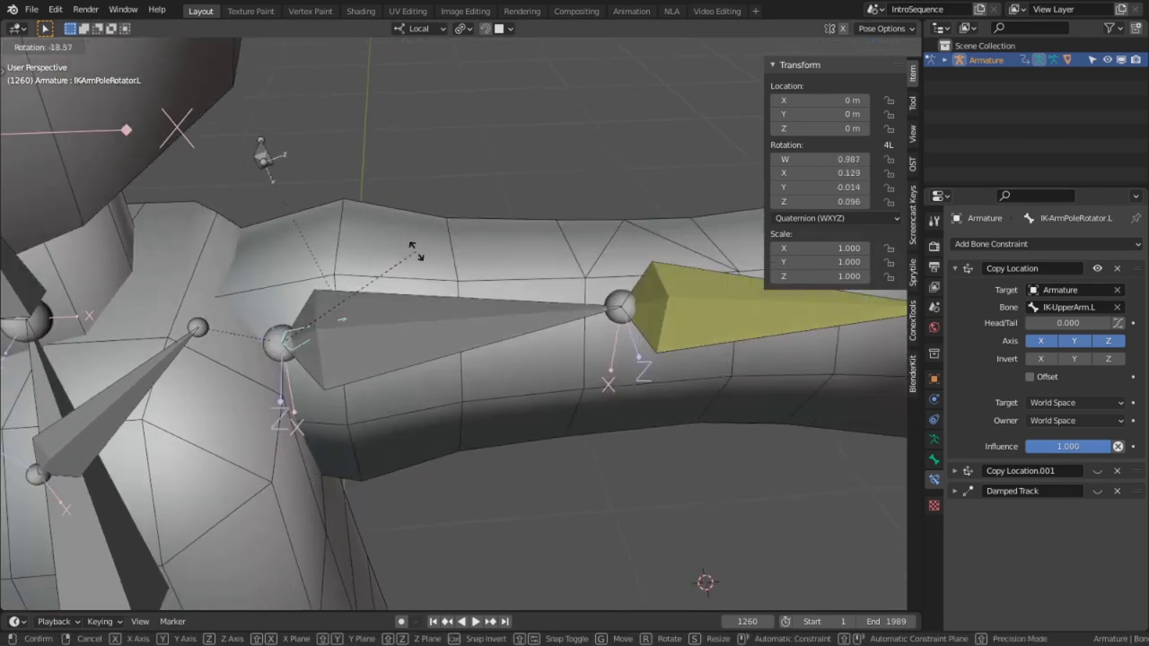
pyautogui.press('Escape')
pyautogui.moveTo(416, 286); pyautogui.dragTo(415, 382, button='middle')
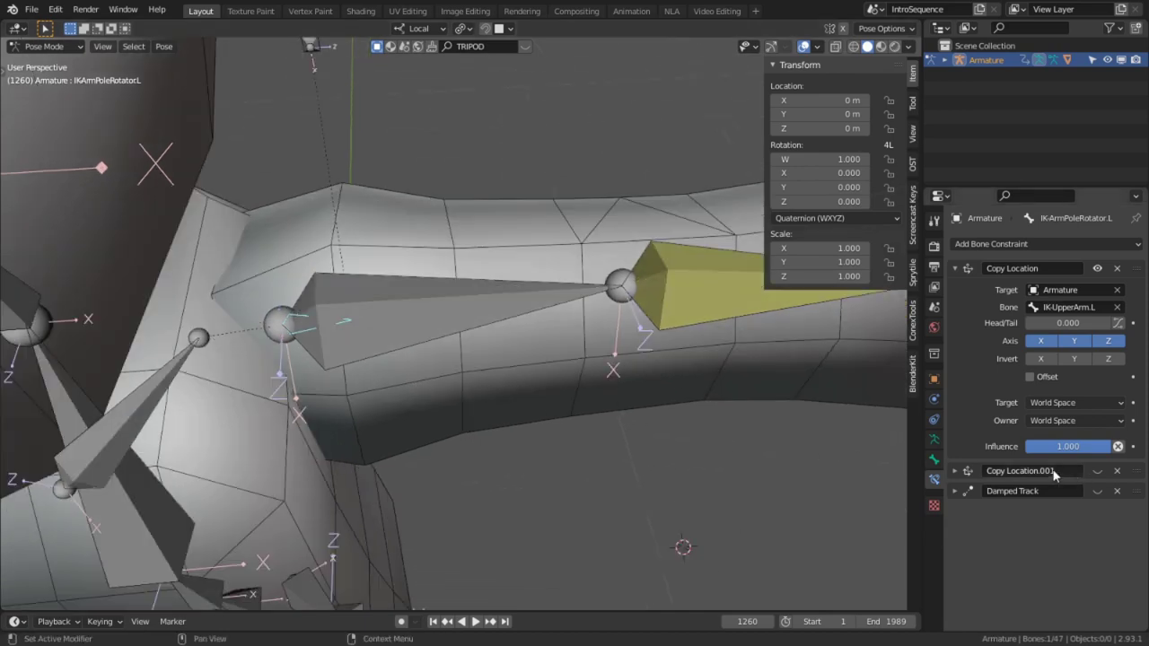
pyautogui.click(969, 478)
pyautogui.scroll(-2, 1090, 550)
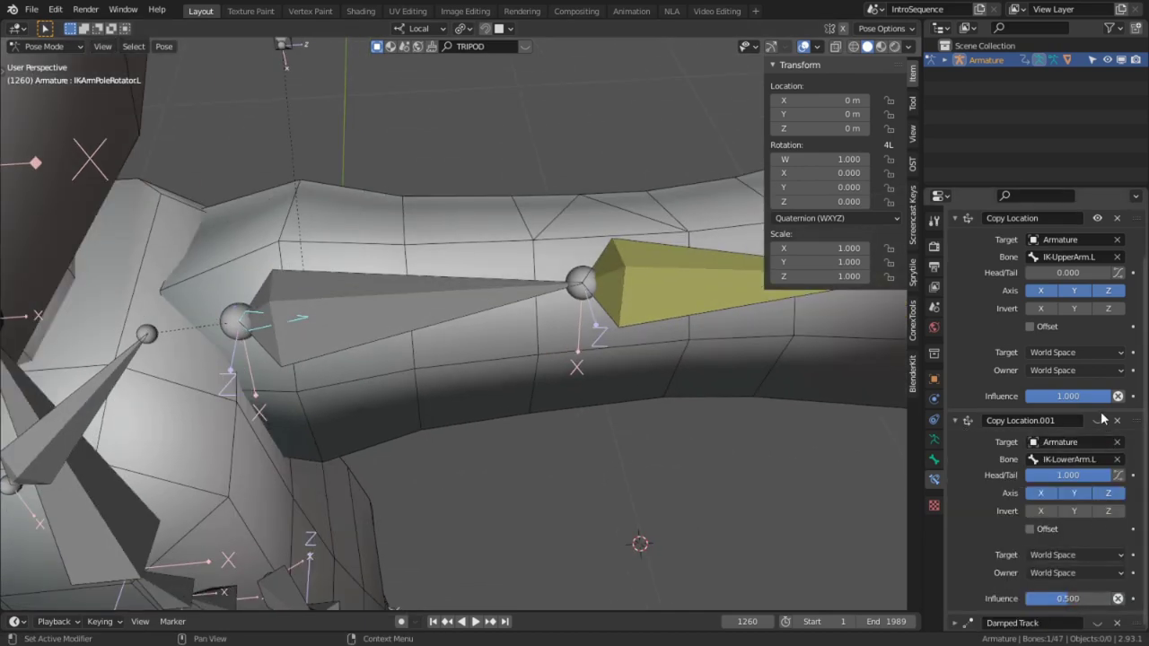
pyautogui.moveTo(887, 431)
pyautogui.mouseDown(button='middle')
pyautogui.moveTo(514, 347)
pyautogui.moveTo(590, 384)
pyautogui.moveTo(624, 379)
pyautogui.mouseUp(button='middle')
pyautogui.press('r')
pyautogui.press('r')
pyautogui.rightClick(621, 205)
# - Set Copy Location.001 to the lower arm's tail with influence 0.5
pyautogui.moveTo(621, 206)
pyautogui.mouseDown(button='middle')
pyautogui.moveTo(543, 198)
pyautogui.moveTo(525, 167)
pyautogui.moveTo(1044, 499)
pyautogui.mouseUp(button='middle')
pyautogui.moveTo(1060, 482); pyautogui.dragTo(1113, 482)
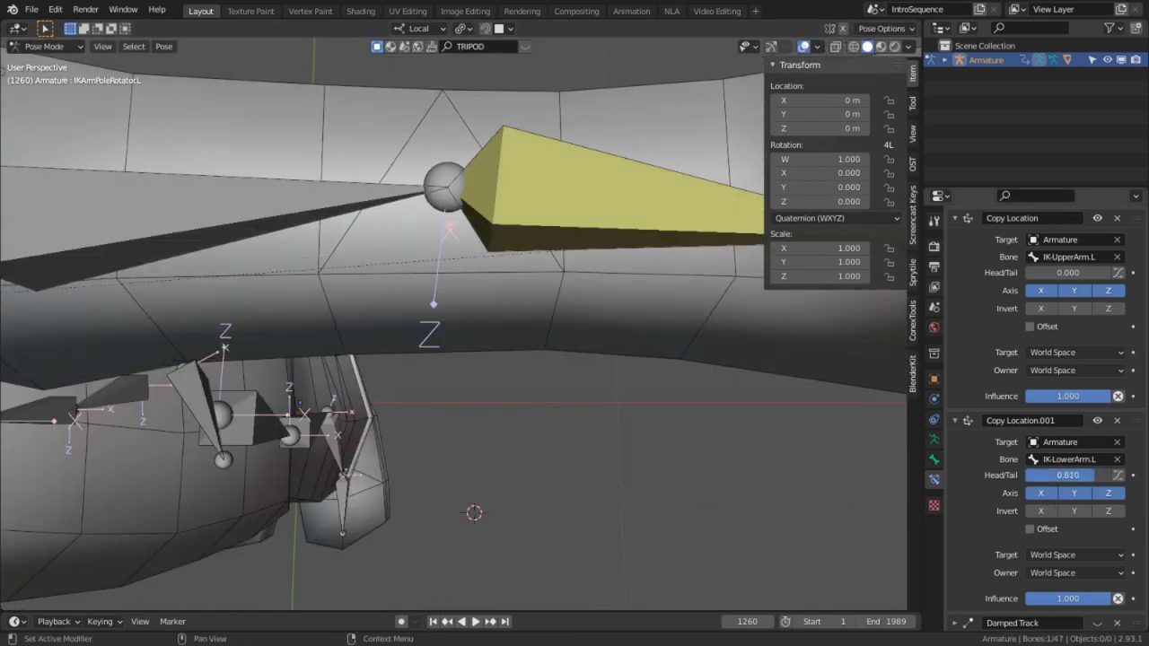
pyautogui.moveTo(809, 443)
pyautogui.mouseDown(button='middle')
pyautogui.moveTo(721, 338)
pyautogui.moveTo(582, 342)
pyautogui.mouseUp(button='middle')
pyautogui.press('r')
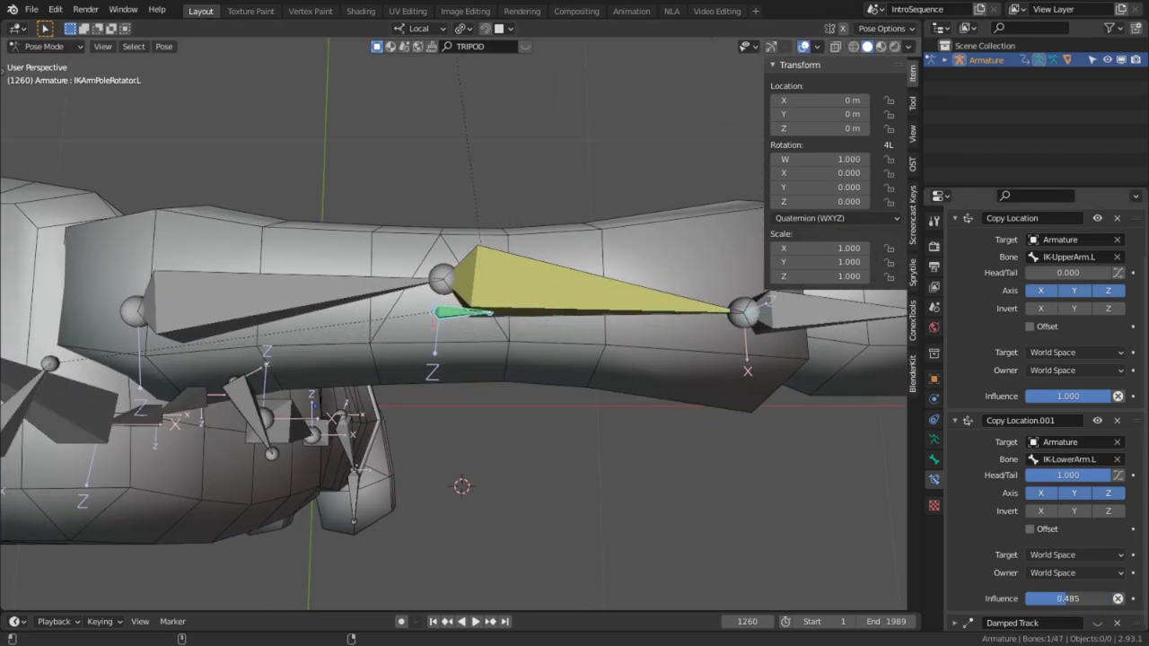
pyautogui.moveTo(1068, 598); pyautogui.dragTo(1069, 597)
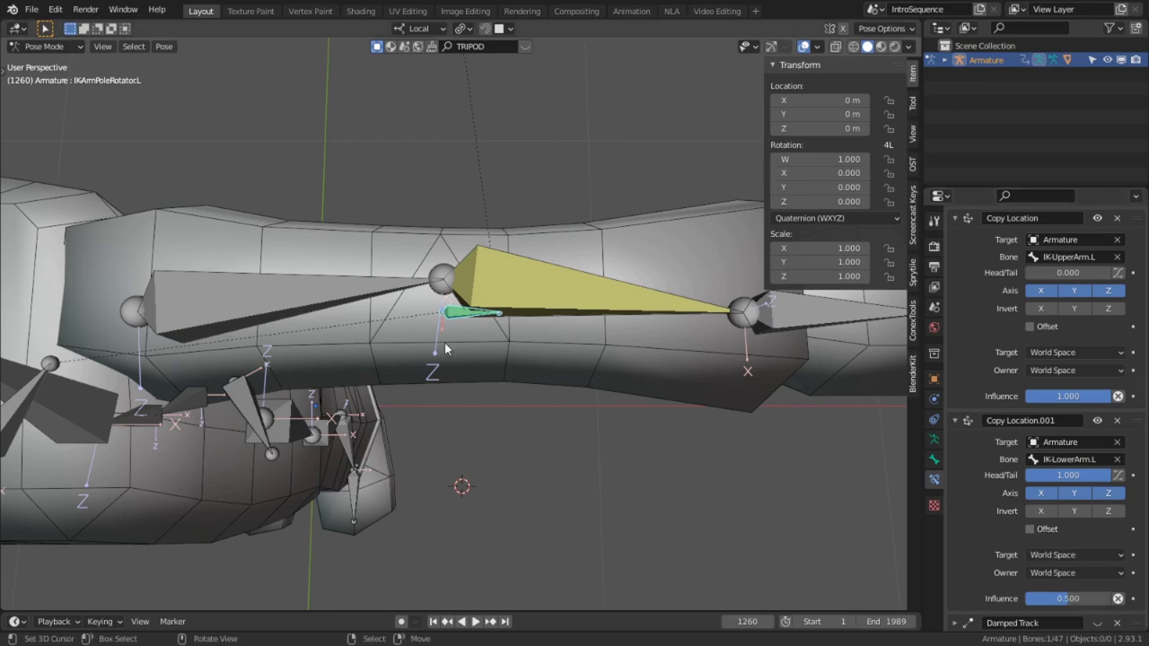
# - Rotate the pole rotator to twist the arm and confirm it
pyautogui.moveTo(471, 345)
pyautogui.mouseDown(button='middle')
pyautogui.moveTo(438, 206)
pyautogui.moveTo(556, 359)
pyautogui.mouseUp(button='middle')
pyautogui.press('r')
pyautogui.press('r')
pyautogui.rightClick(564, 358)
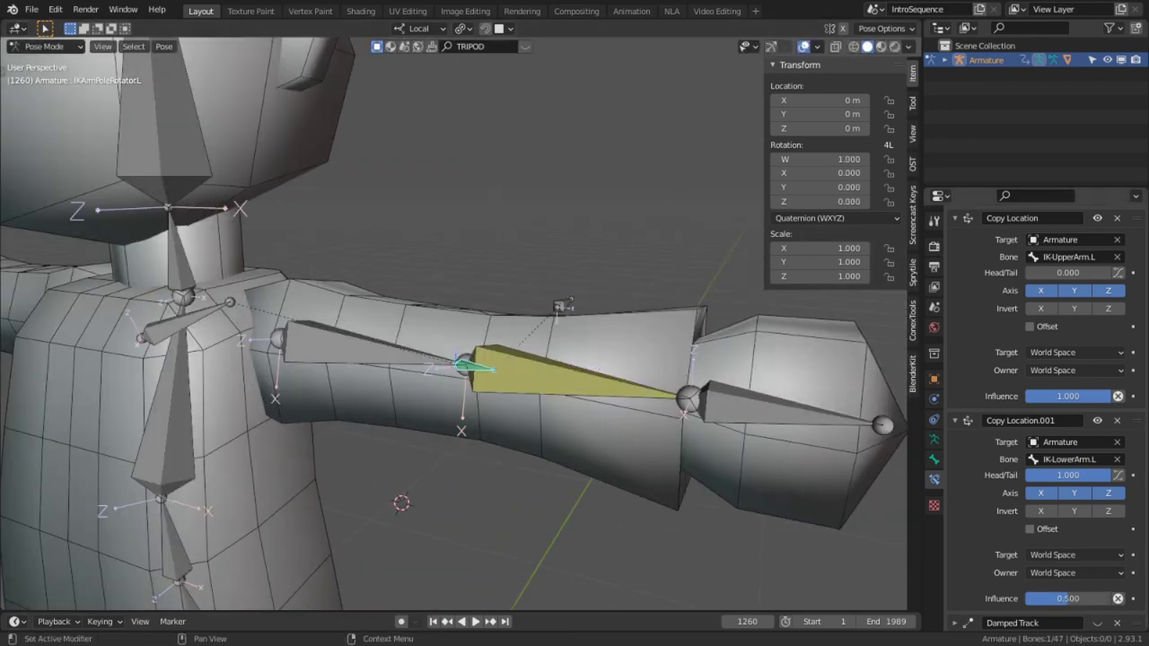
pyautogui.press('r')
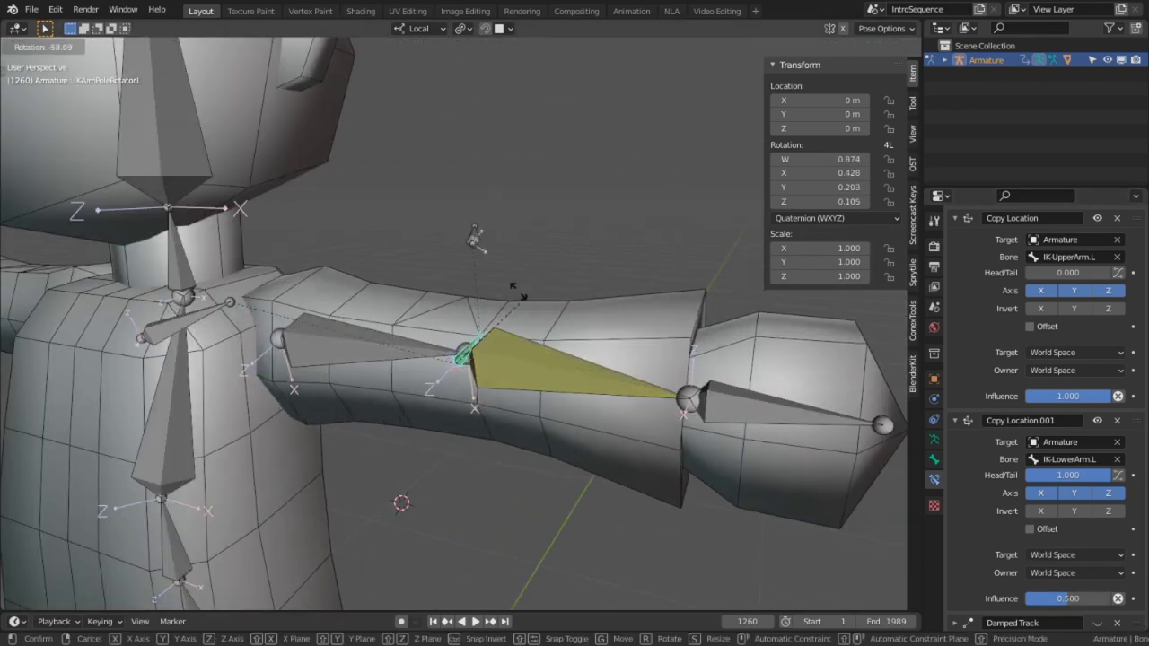
pyautogui.press('Return')
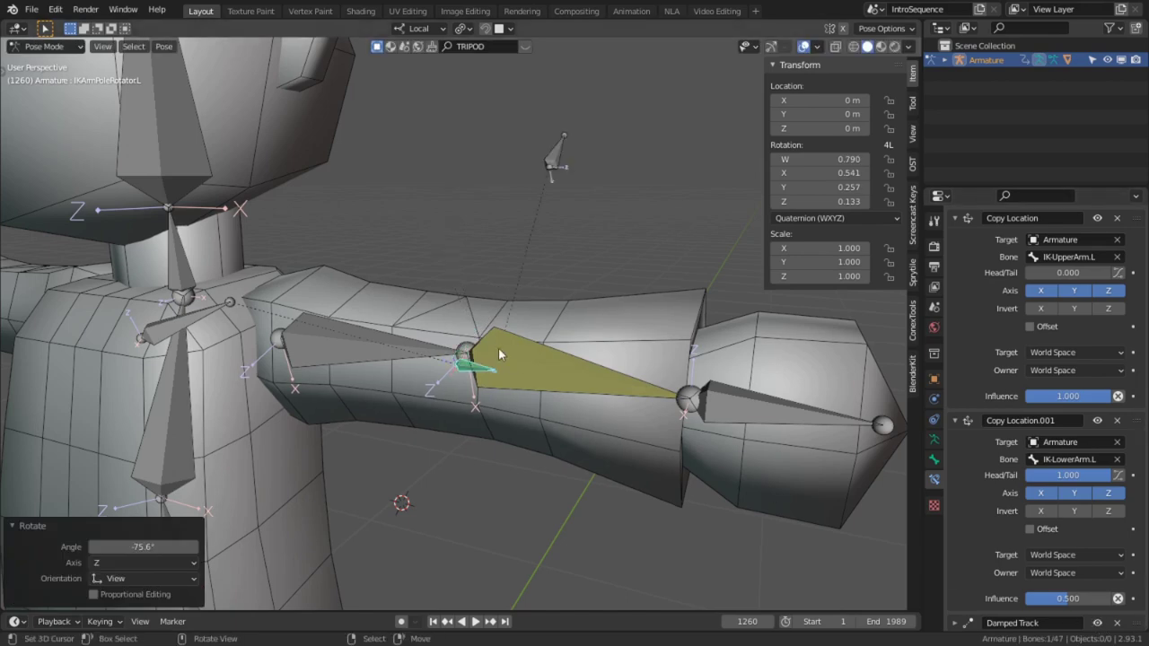
pyautogui.moveTo(496, 348); pyautogui.dragTo(652, 315, button='middle')
# - Clear the hand IK target's location and rotation
pyautogui.click(738, 387)
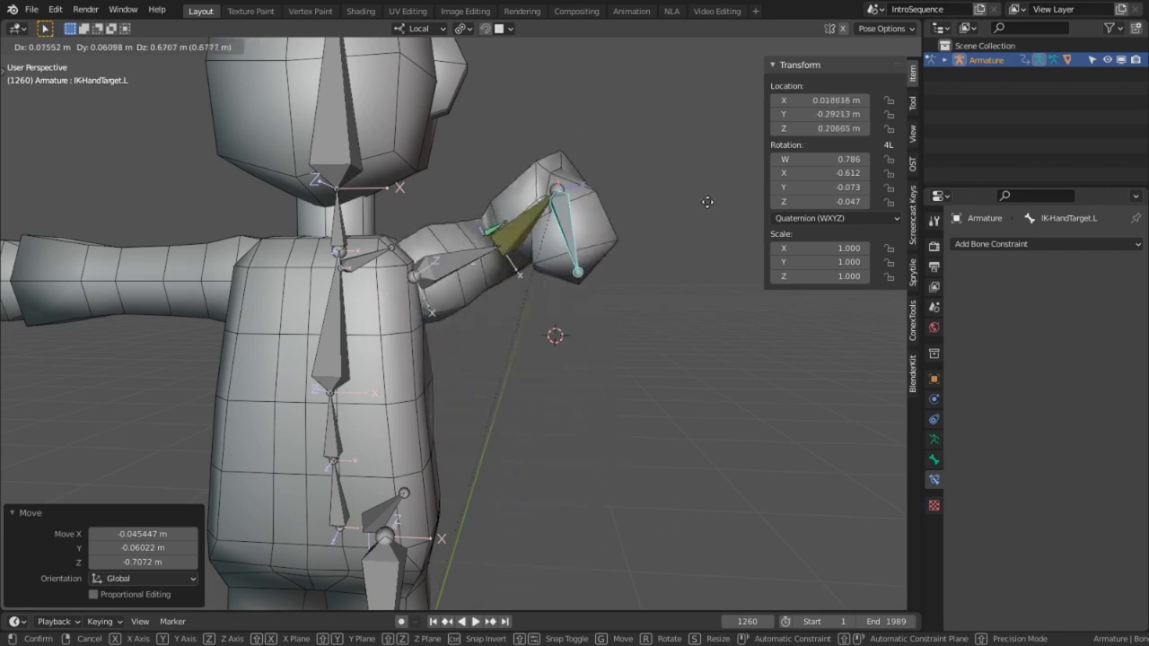
pyautogui.rightClick(698, 386)
pyautogui.hotkey('alt', 'g')
pyautogui.hotkey('alt', 'r')
pyautogui.moveTo(691, 355)
pyautogui.mouseDown(button='middle')
pyautogui.moveTo(606, 372)
pyautogui.moveTo(589, 406)
pyautogui.moveTo(677, 335)
pyautogui.mouseUp(button='middle')
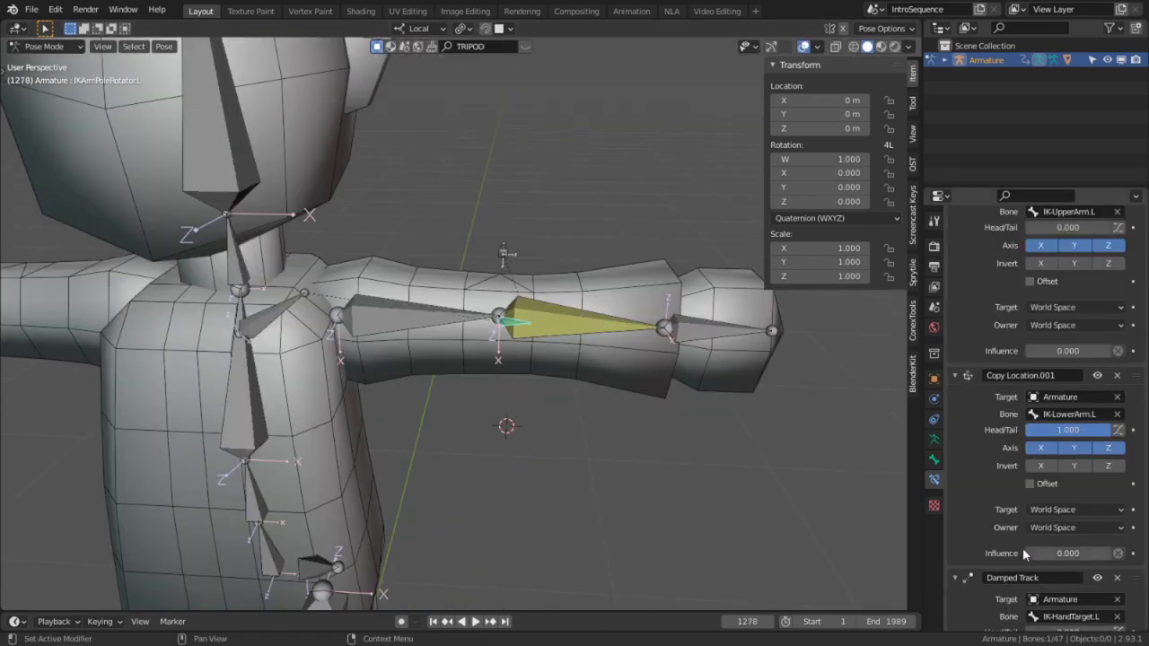
# - Turn the Damped Track influence to zero and test-move the hand target
pyautogui.scroll(-2, 1022, 547)
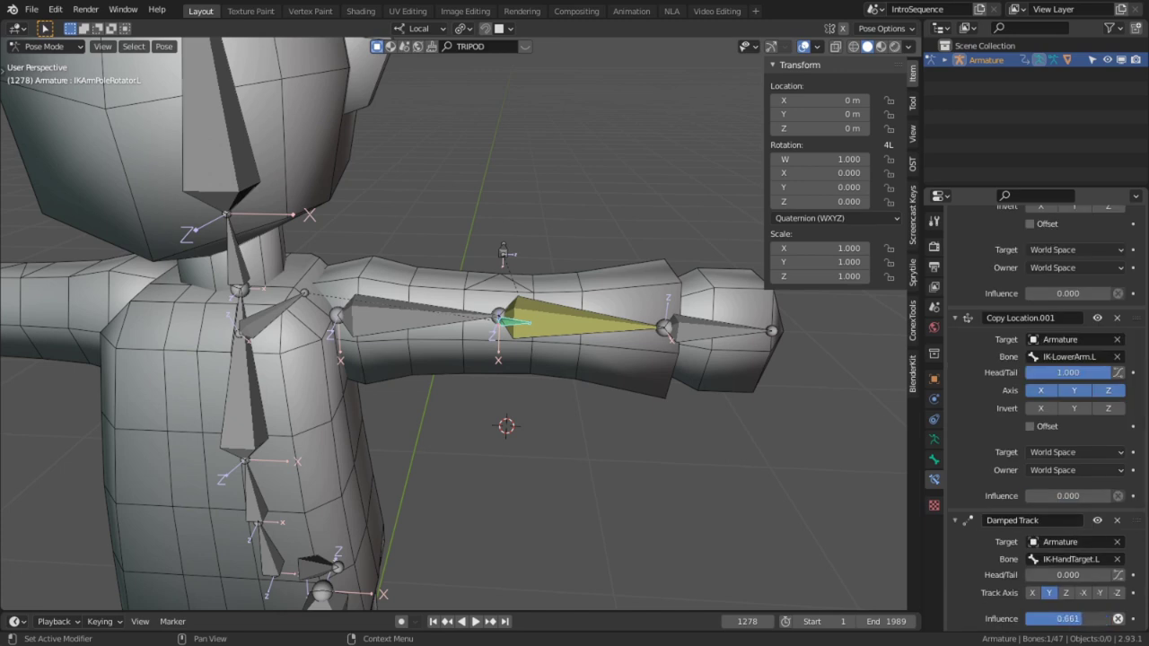
pyautogui.click(1118, 618)
pyautogui.click(676, 319)
pyautogui.press('g')
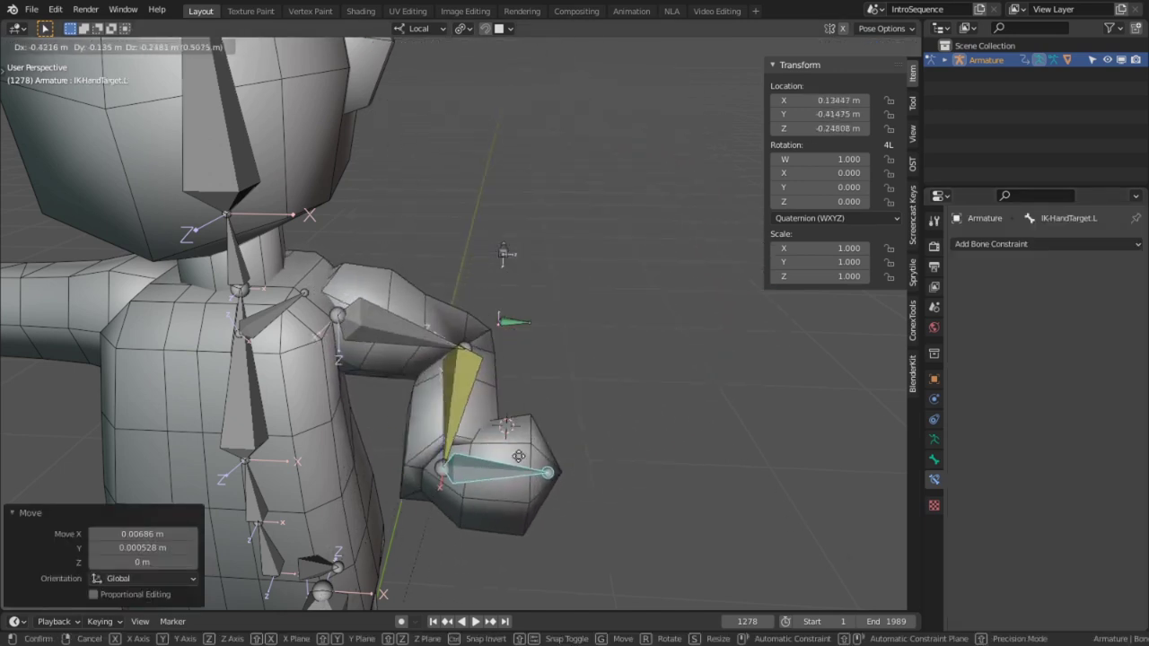
pyautogui.rightClick(454, 449)
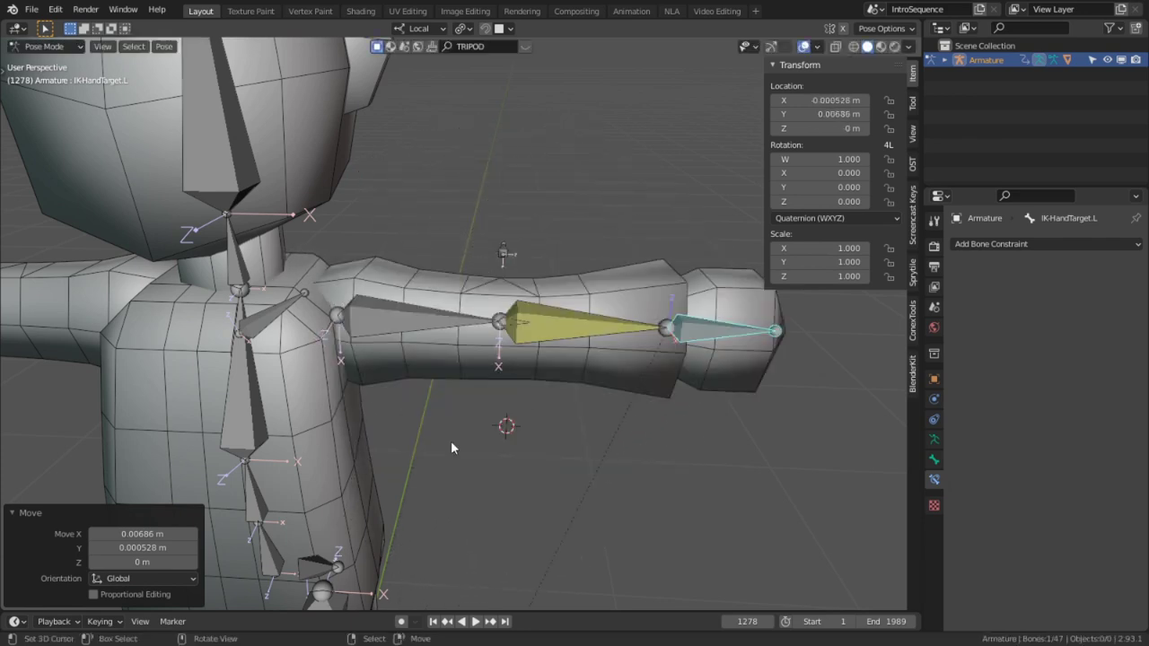
pyautogui.click(514, 334)
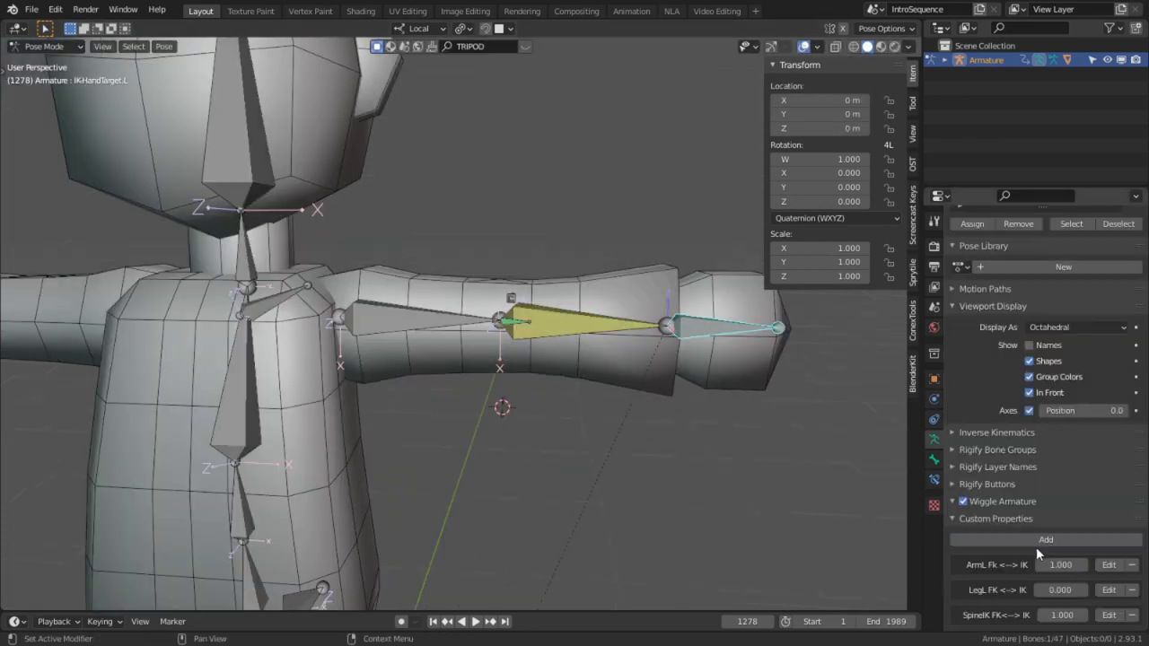
pyautogui.click(1036, 541)
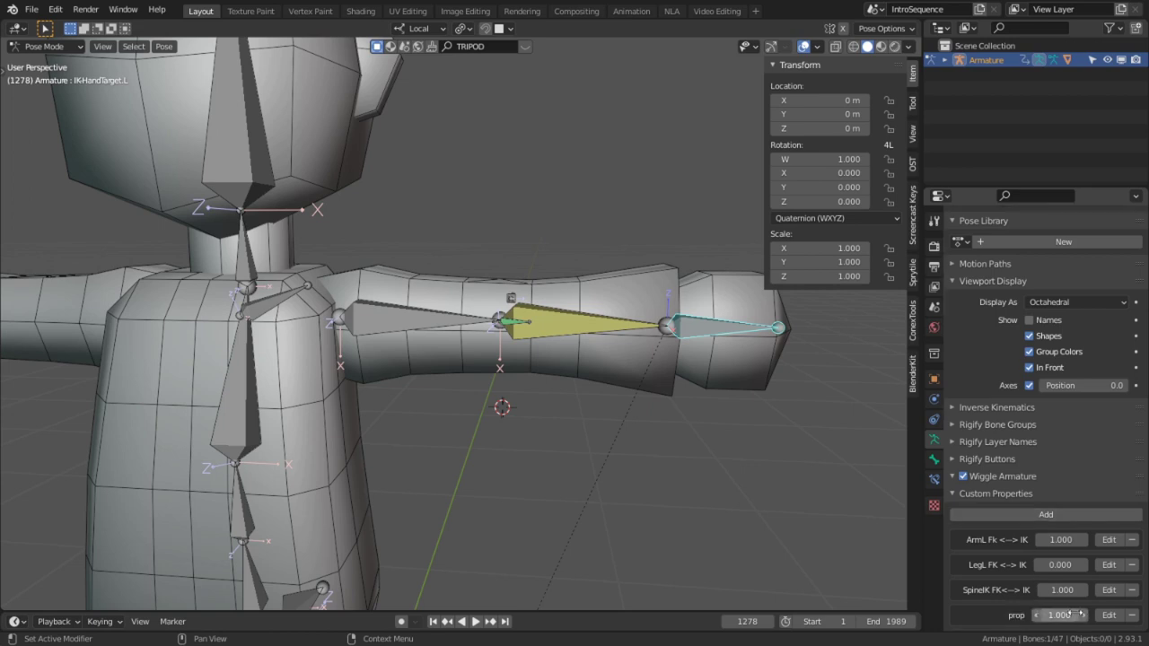
pyautogui.click(1108, 615)
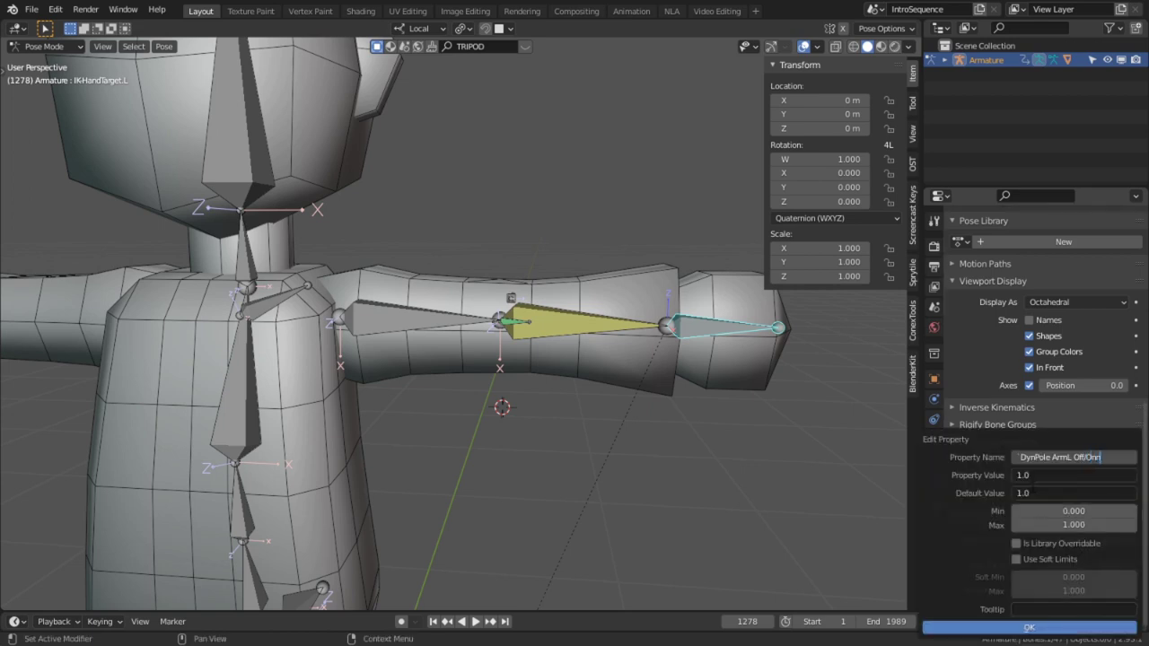
pyautogui.press('Return')
pyautogui.click(1029, 628)
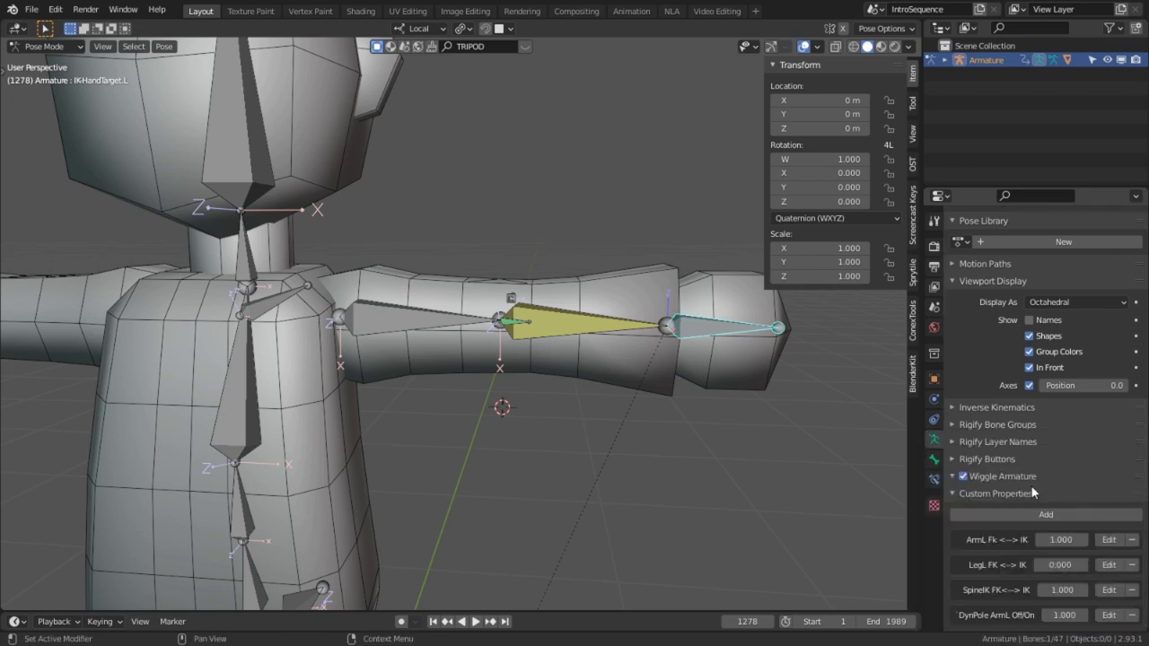
pyautogui.rightClick(1063, 616)
pyautogui.click(1032, 608)
pyautogui.moveTo(677, 401)
pyautogui.mouseDown(button='middle')
pyautogui.moveTo(598, 388)
pyautogui.moveTo(540, 404)
pyautogui.mouseUp(button='middle')
pyautogui.click(455, 325)
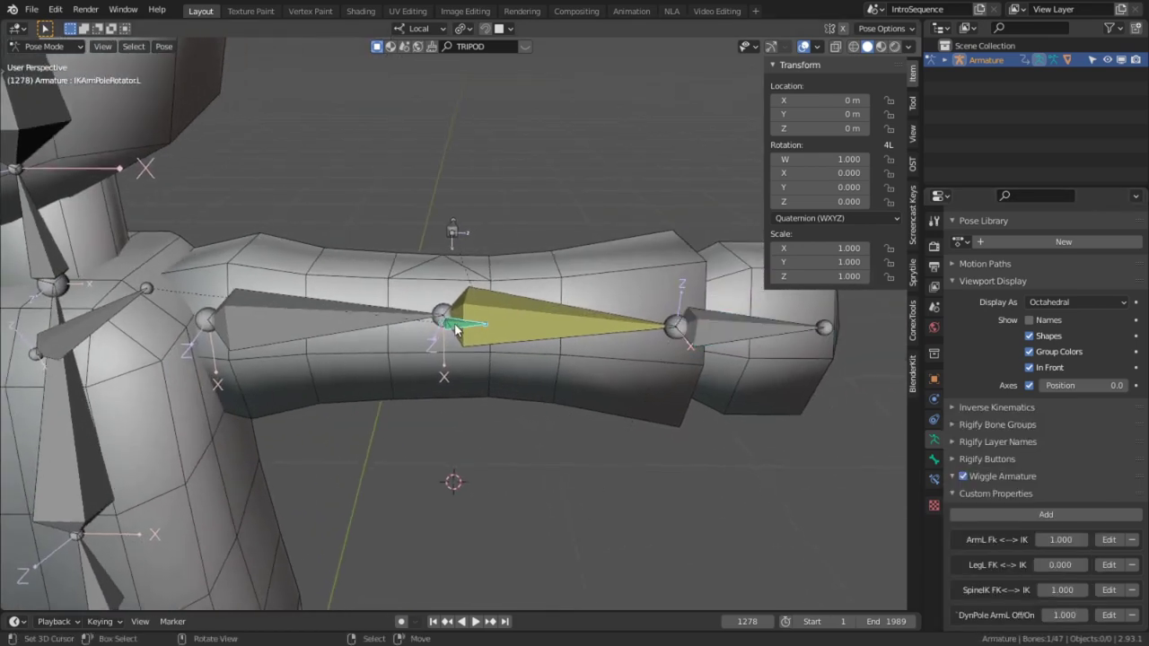
pyautogui.click(934, 480)
pyautogui.rightClick(1068, 619)
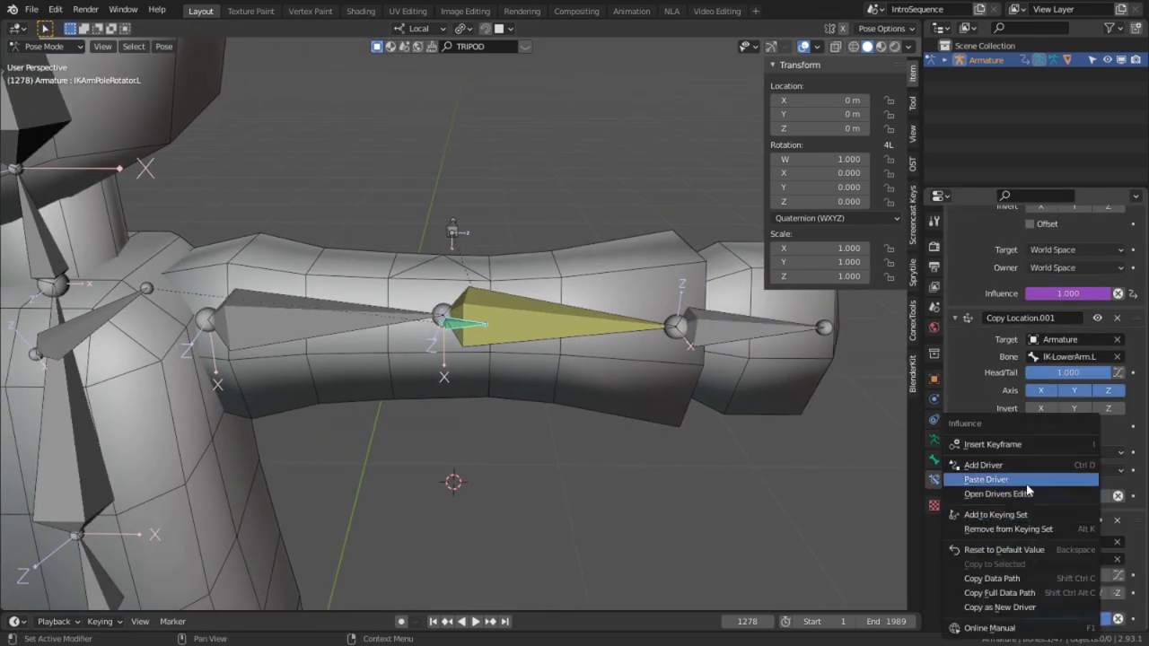
pyautogui.rightClick(1070, 496)
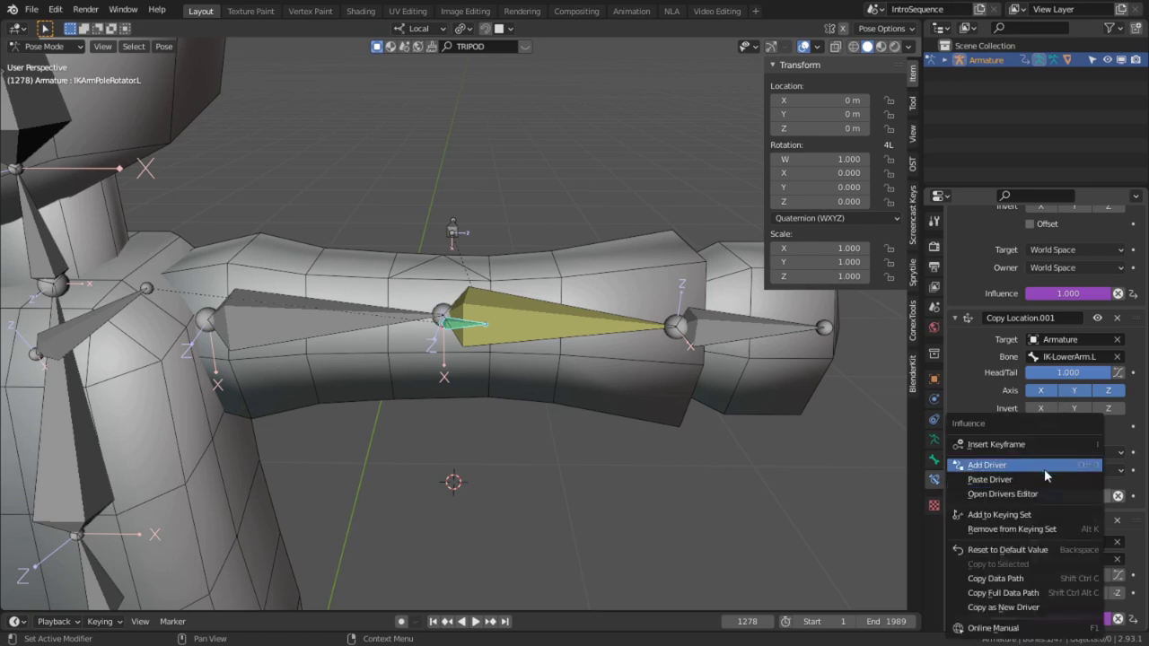
pyautogui.click(1041, 471)
pyautogui.moveTo(701, 443)
pyautogui.mouseDown(button='middle')
pyautogui.moveTo(745, 470)
pyautogui.moveTo(752, 441)
pyautogui.mouseUp(button='middle')
pyautogui.click(699, 284)
pyautogui.press('g')
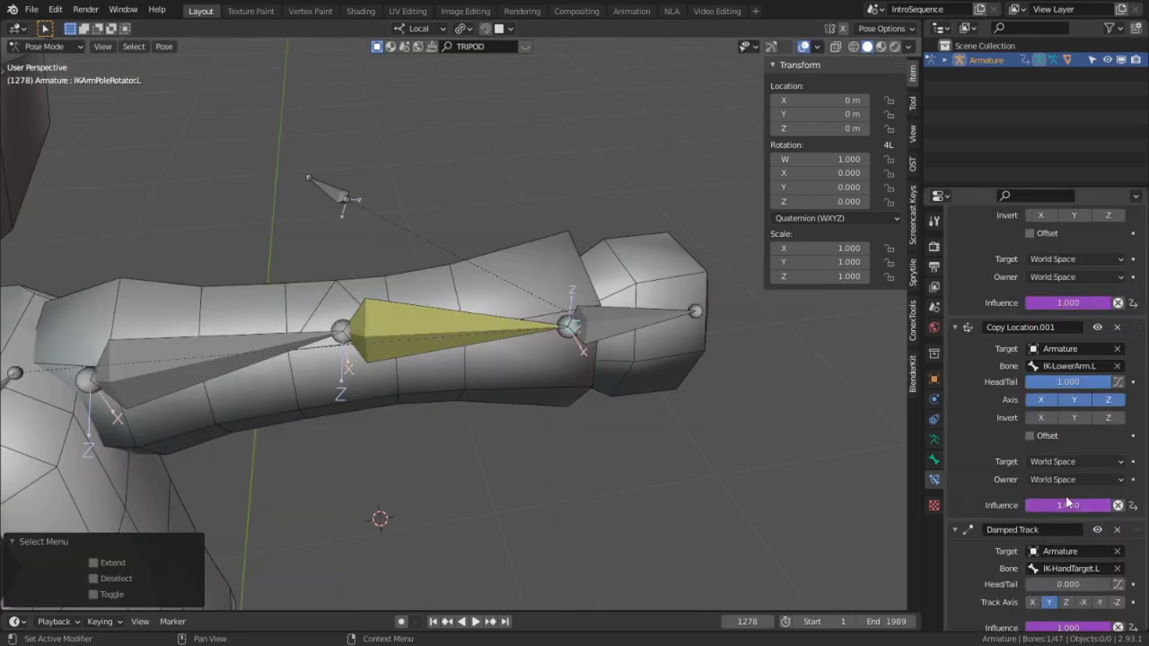
pyautogui.moveTo(1068, 505)
pyautogui.mouseDown()
pyautogui.moveTo(1055, 506)
pyautogui.moveTo(1068, 505)
pyautogui.mouseUp()
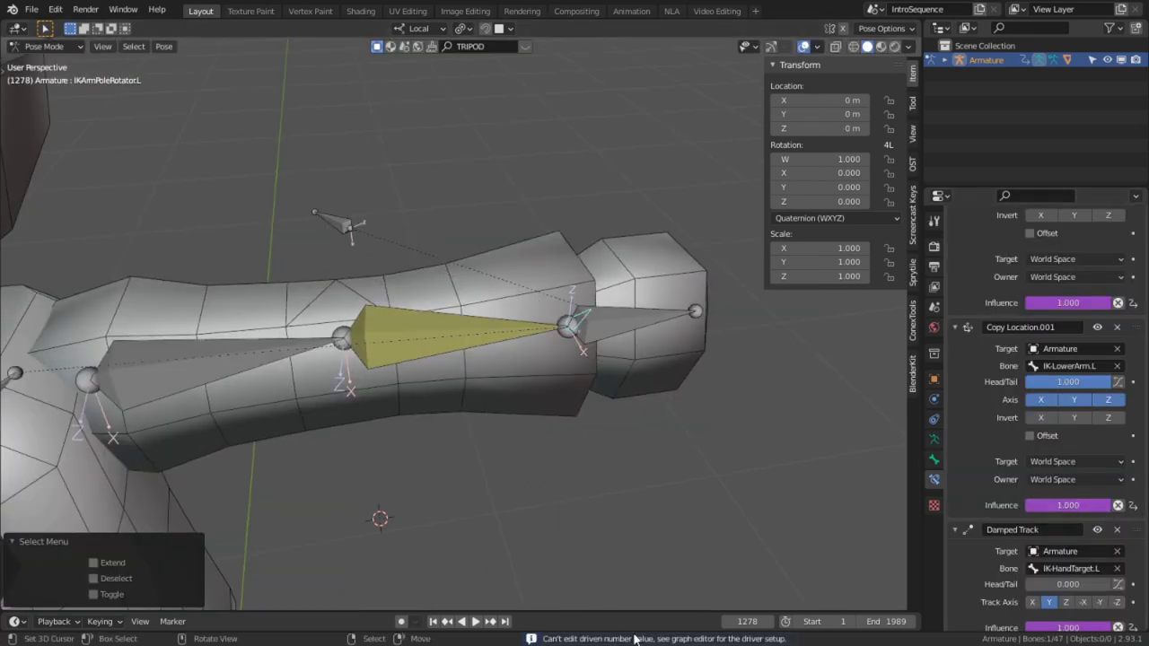
pyautogui.scroll(-1, 1085, 453)
pyautogui.moveTo(541, 425); pyautogui.dragTo(751, 423, button='middle')
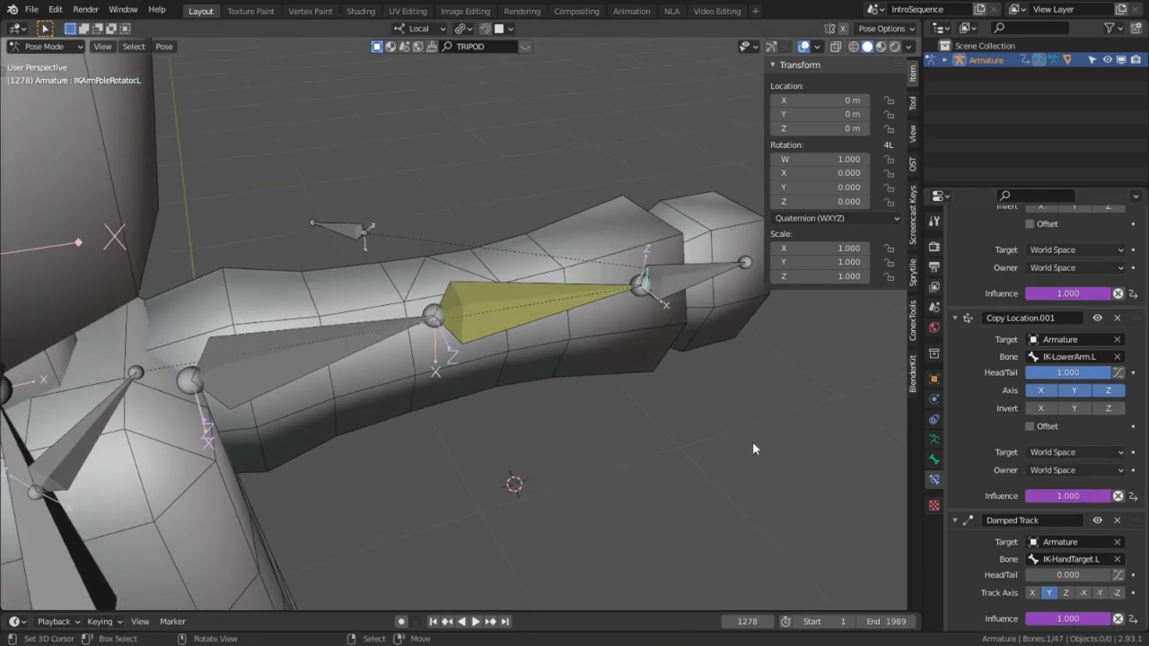
pyautogui.click(701, 281)
pyautogui.press('g')
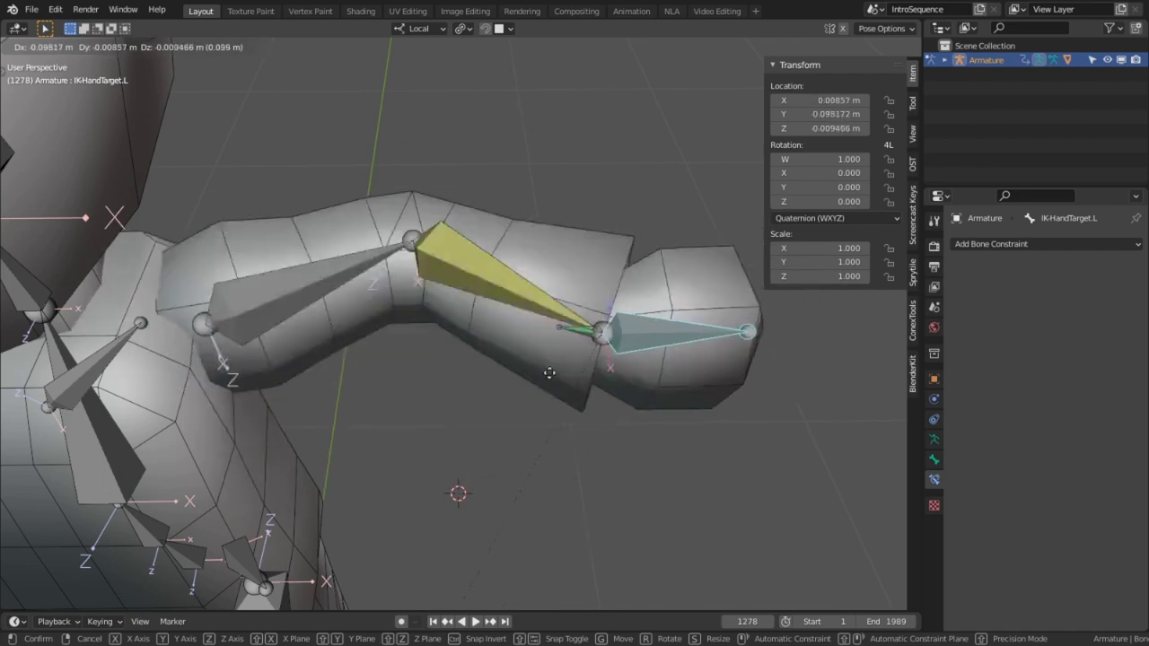
pyautogui.press('Escape')
pyautogui.moveTo(678, 376)
pyautogui.mouseDown(button='middle')
pyautogui.moveTo(717, 342)
pyautogui.moveTo(868, 428)
pyautogui.mouseUp(button='middle')
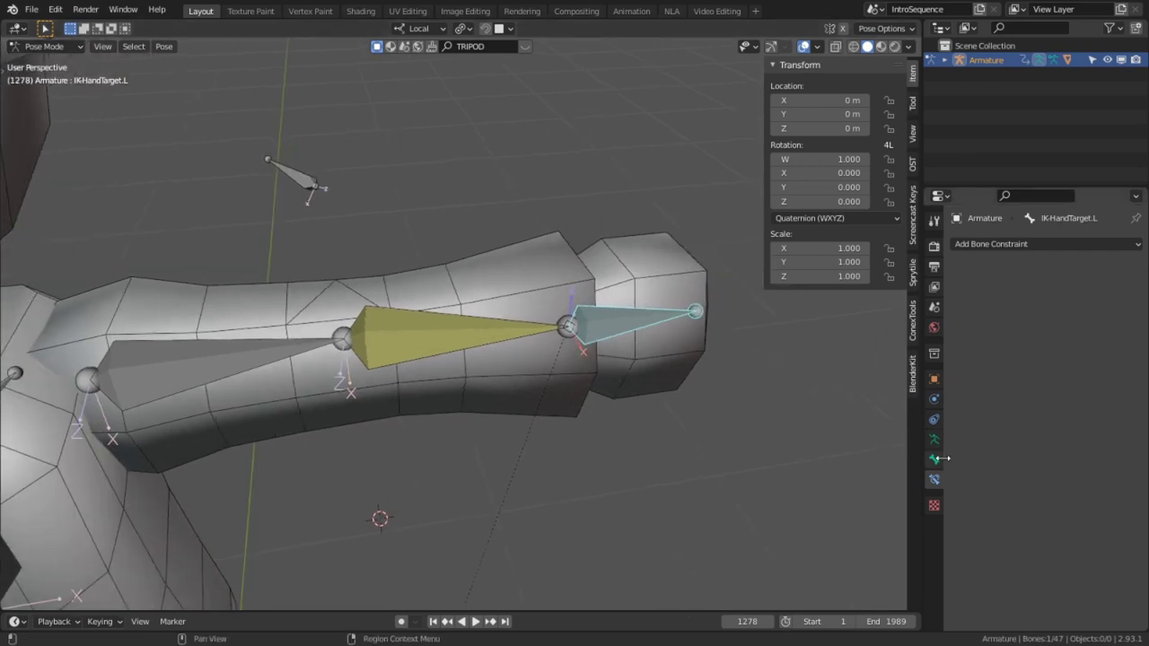
pyautogui.keyDown('alt'); pyautogui.click(572, 335); pyautogui.keyUp('alt')
pyautogui.moveTo(572, 321); pyautogui.dragTo(600, 415, button='middle')
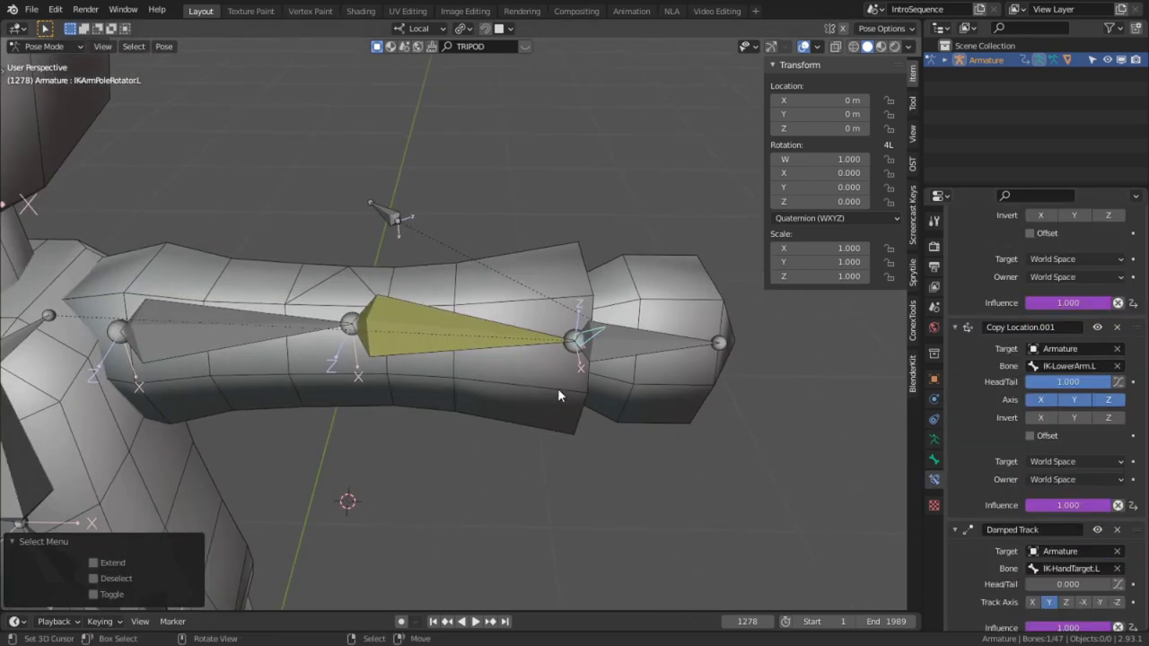
pyautogui.rightClick(1067, 508)
pyautogui.click(1018, 485)
pyautogui.rightClick(1071, 508)
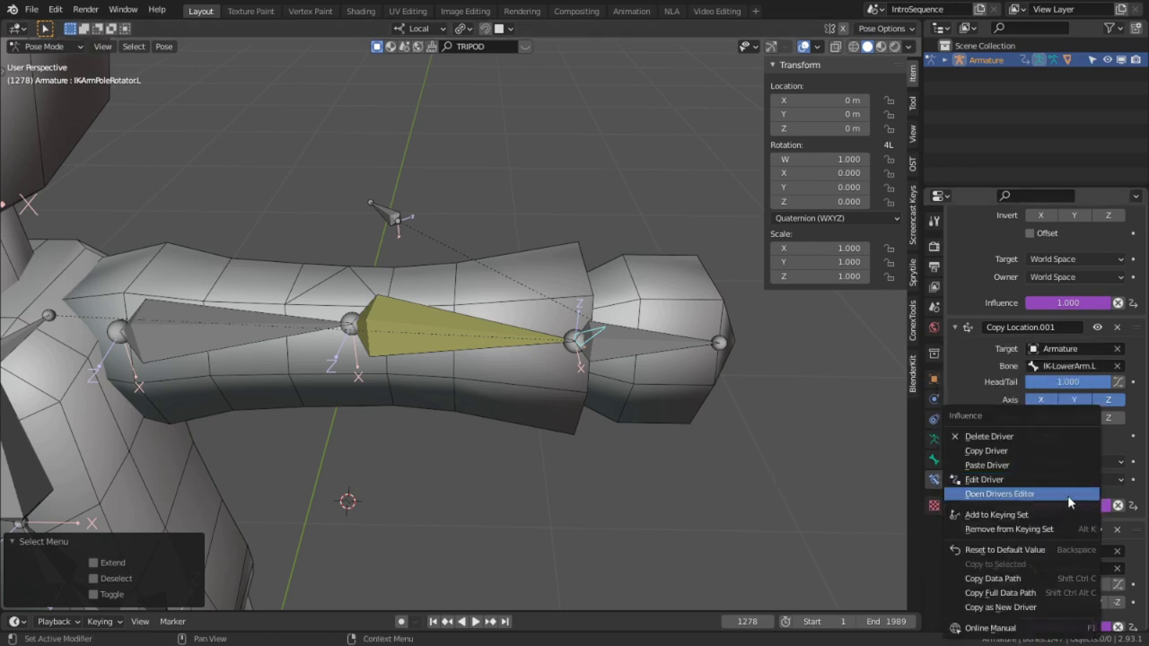
pyautogui.click(1003, 496)
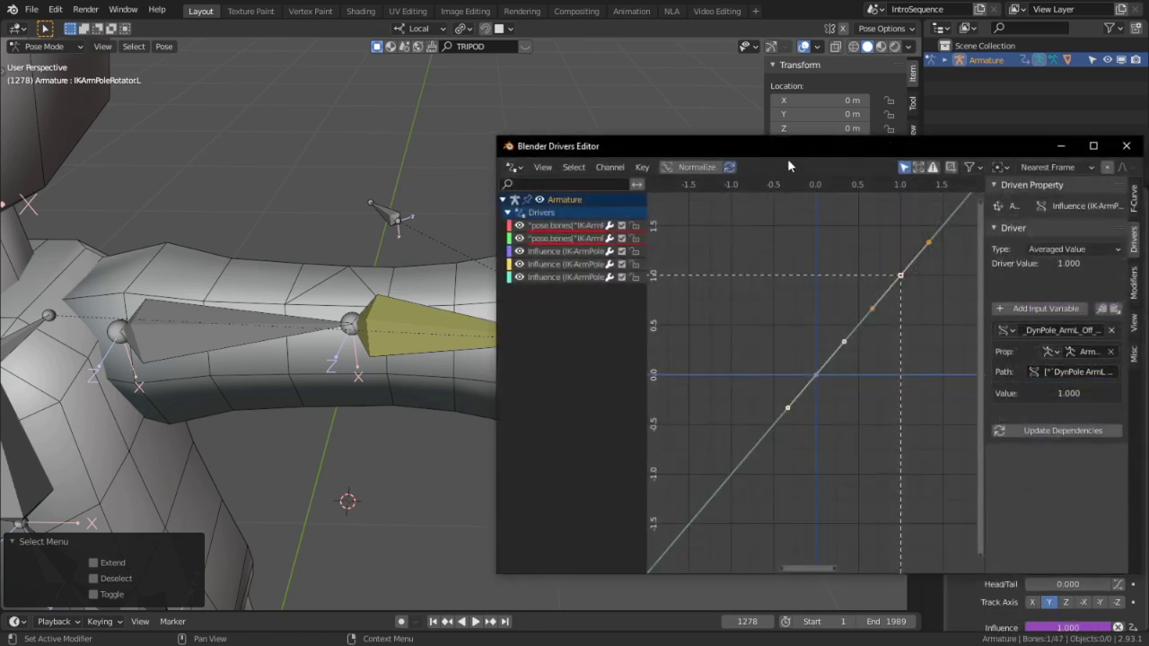
pyautogui.moveTo(787, 146); pyautogui.dragTo(434, 84)
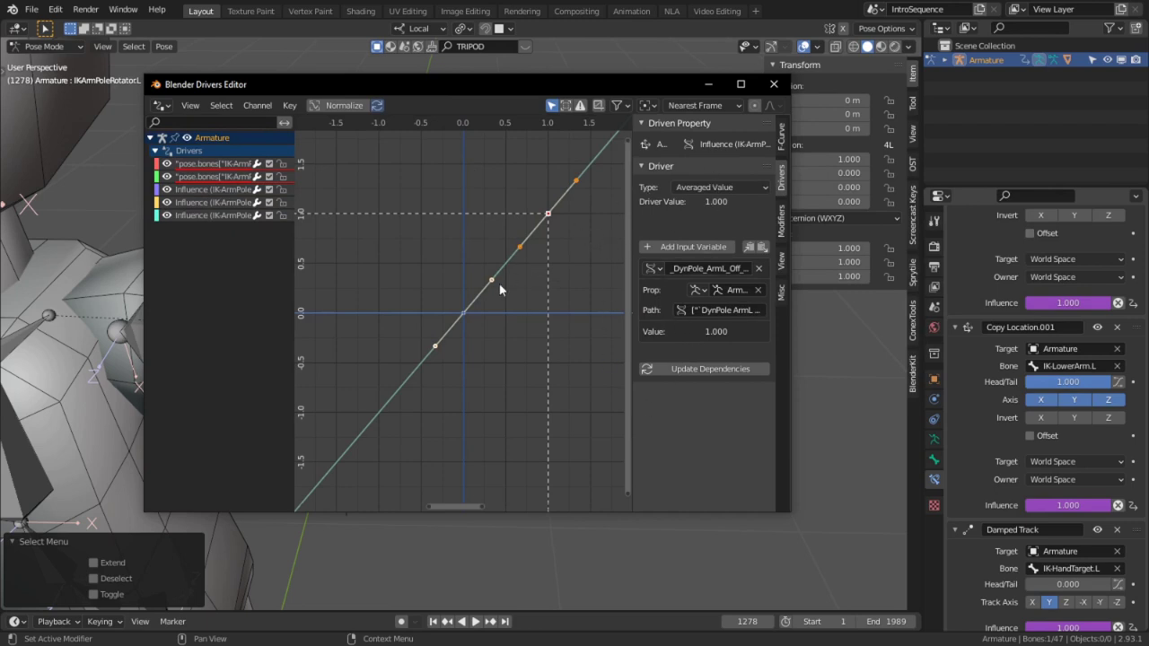
pyautogui.click(773, 85)
# - Set the Copy Location.001 influence driver's type to Scripted Expression
pyautogui.rightClick(1053, 509)
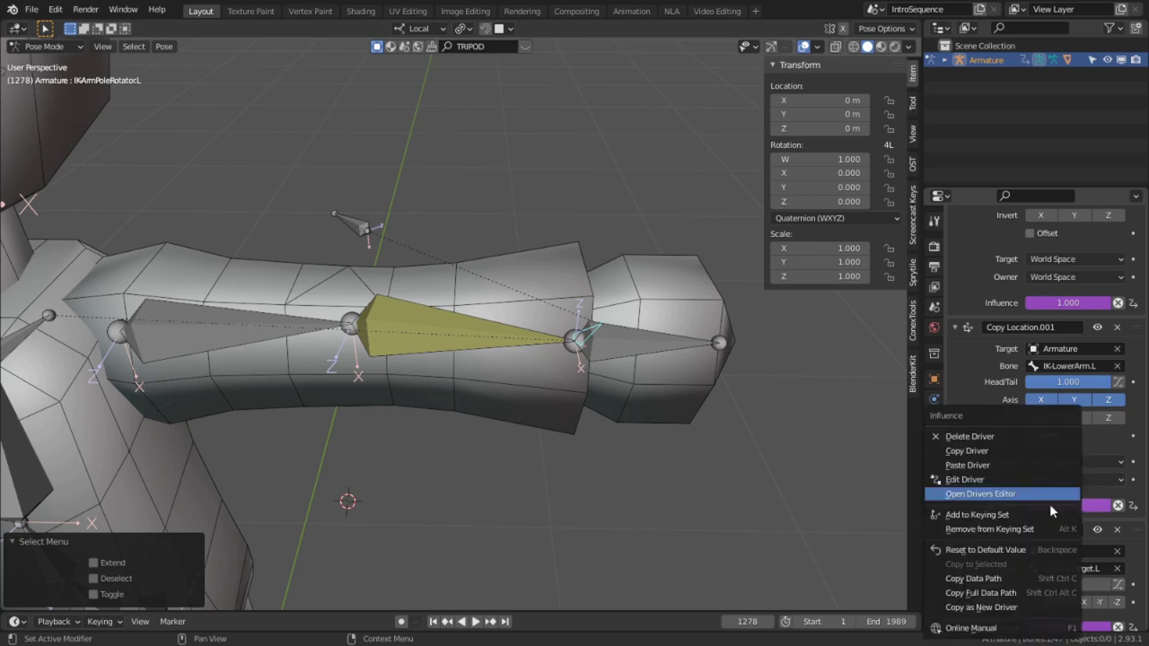
pyautogui.click(996, 479)
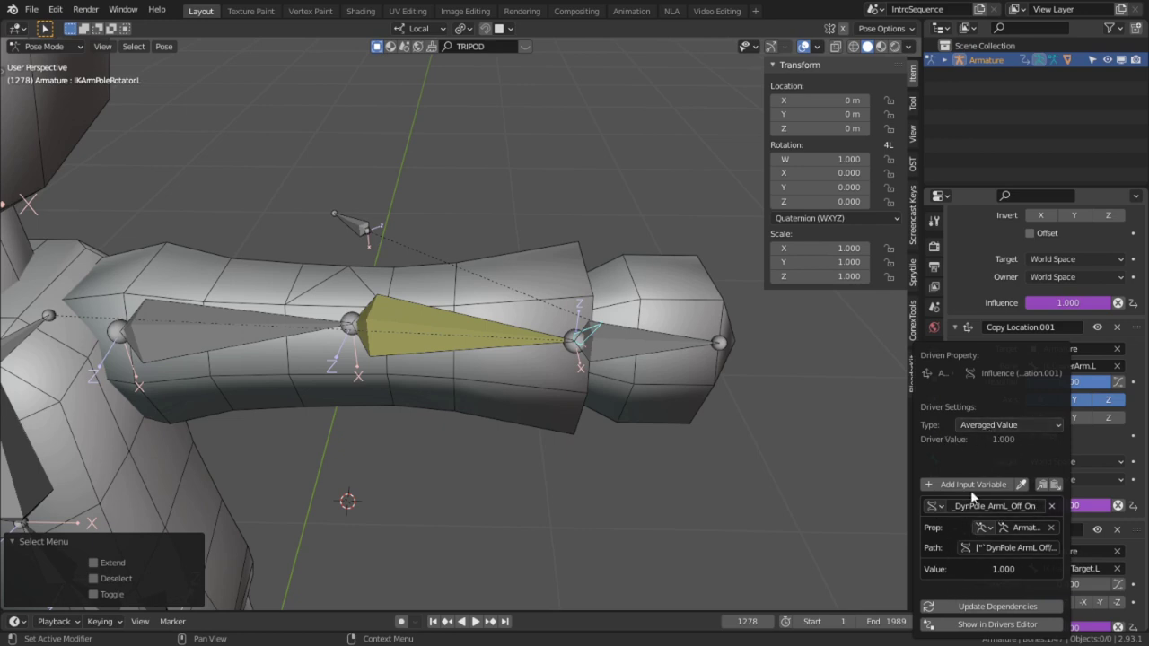
pyautogui.click(1013, 431)
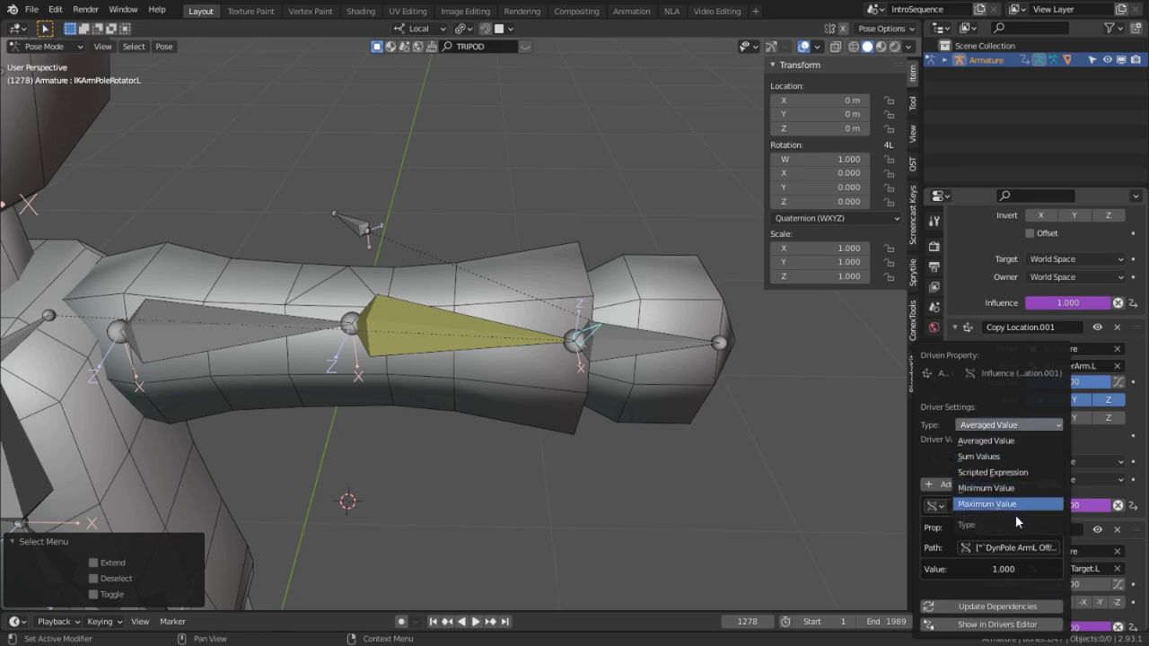
pyautogui.click(1023, 441)
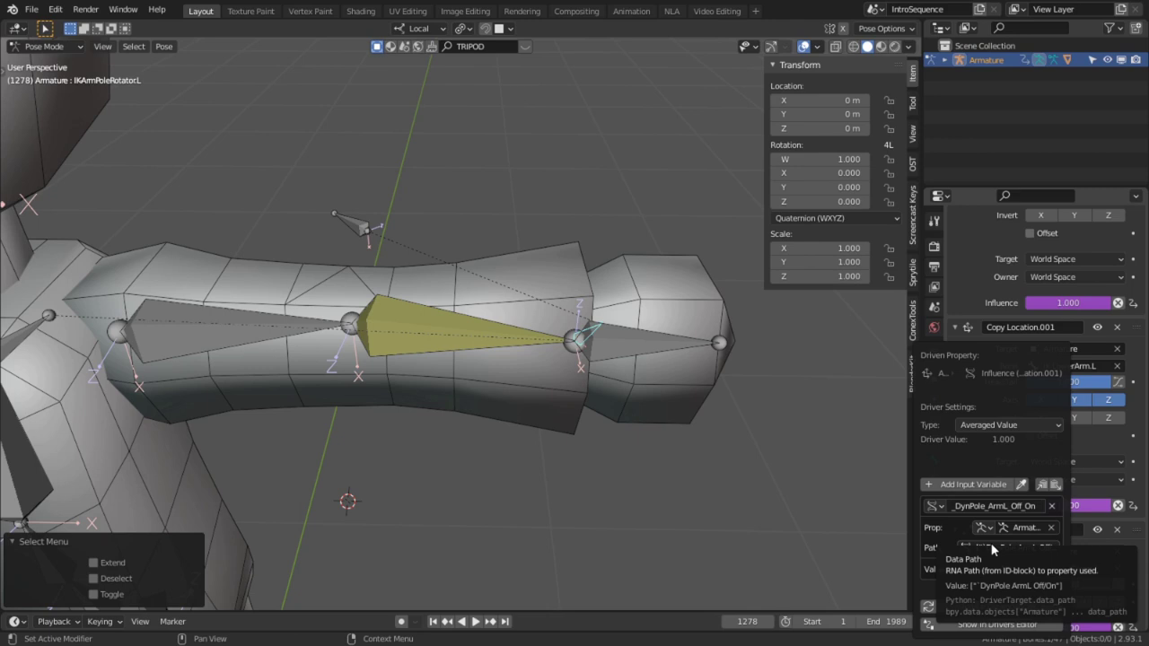
pyautogui.click(1008, 425)
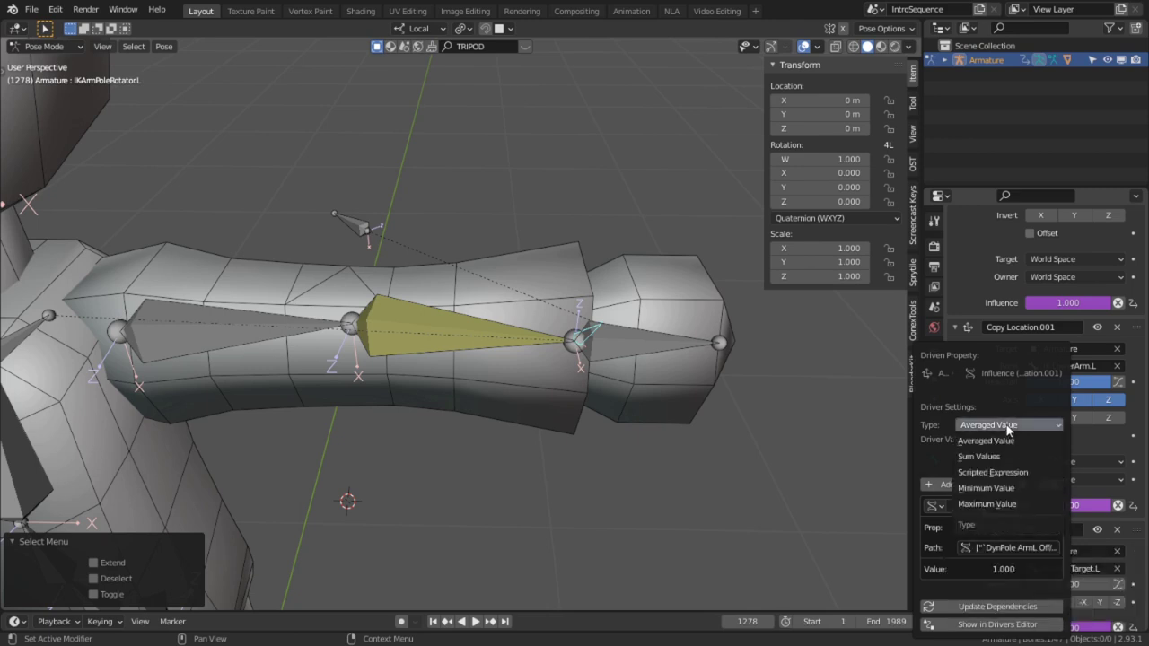
pyautogui.click(1005, 473)
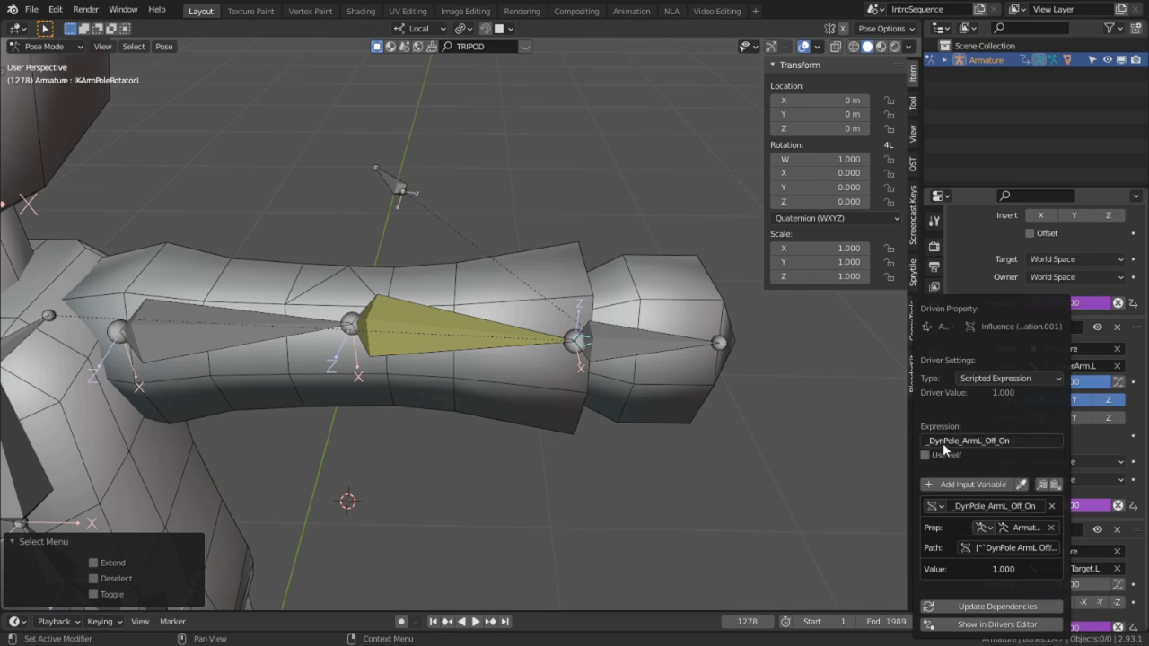
# - Rename the driver variable to DynPol and use DynPol as the expression
pyautogui.click(995, 507)
pyautogui.write('DynPol')
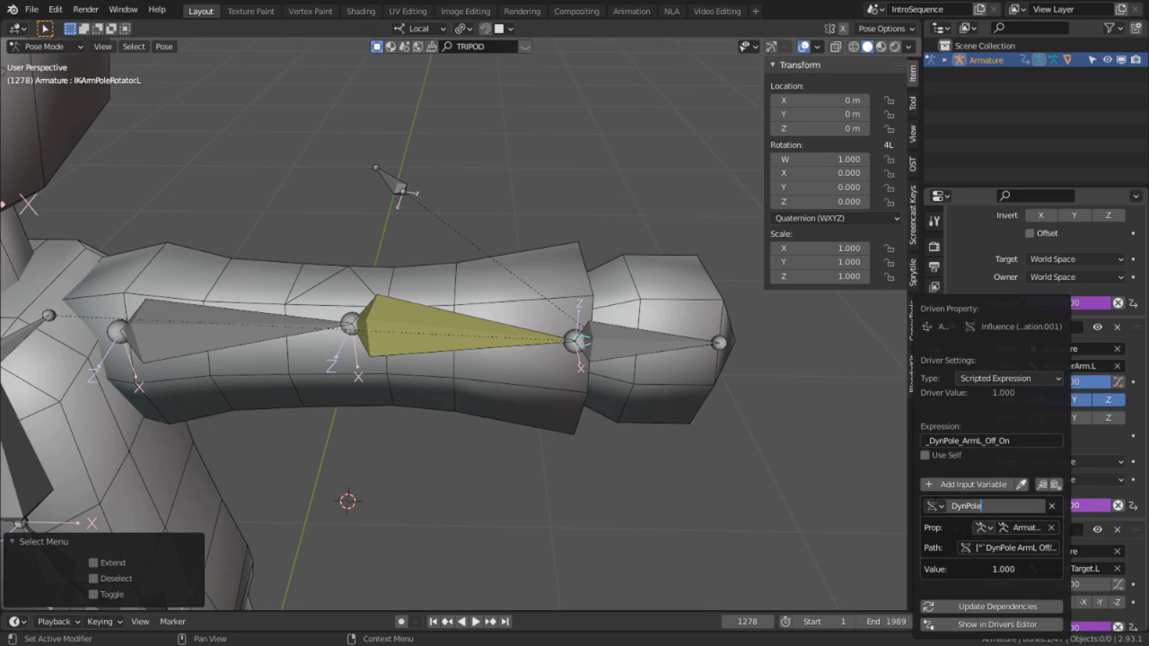
pyautogui.press('Return')
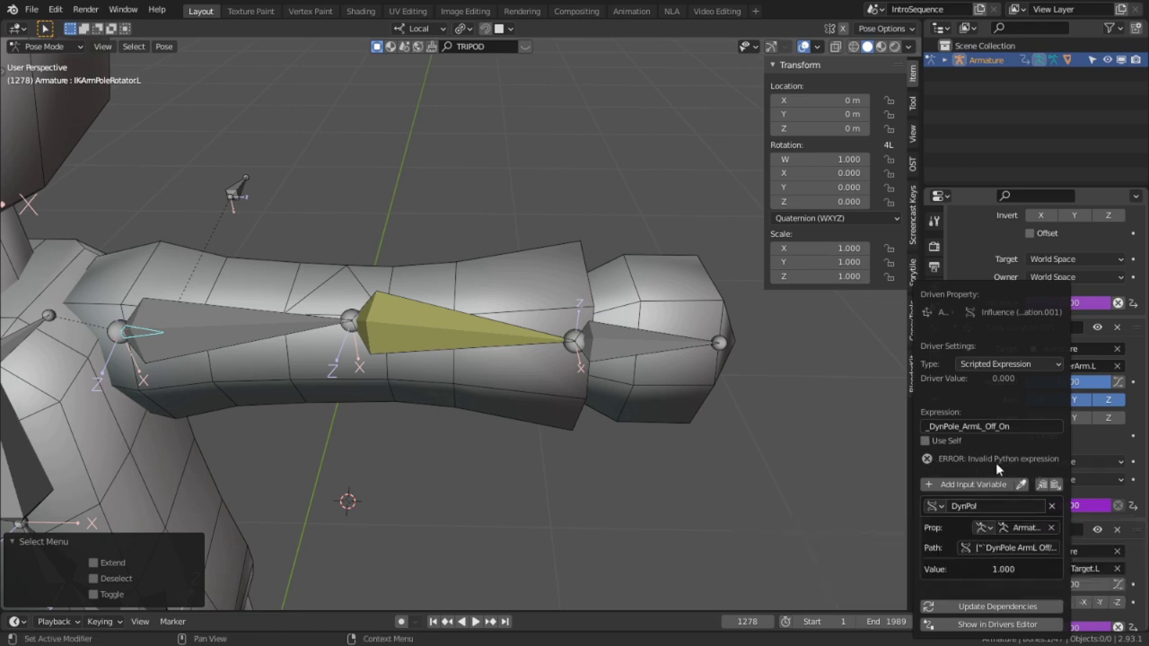
pyautogui.write('DynPol')
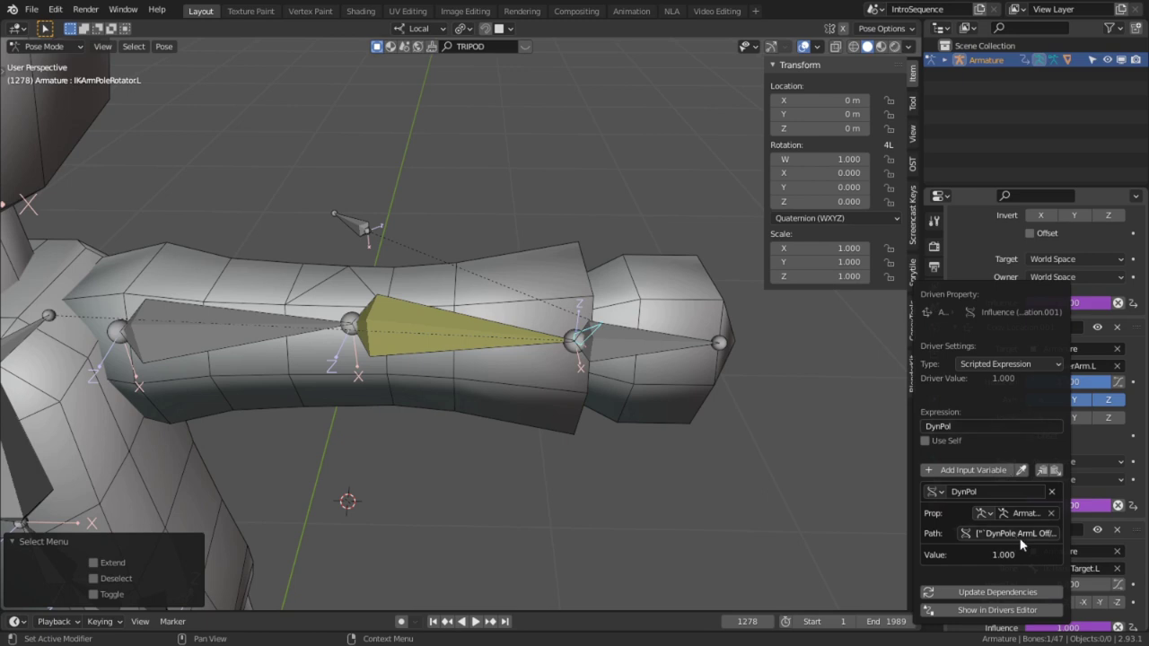
# - Inspect the armature's Object Data properties
pyautogui.click(935, 440)
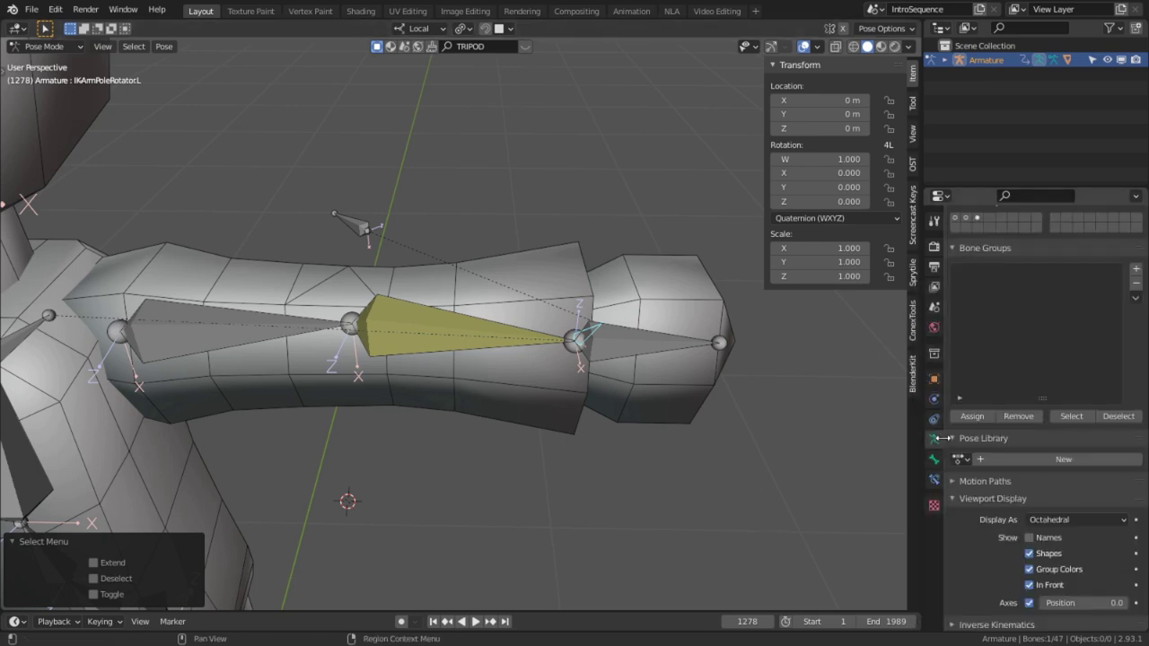
pyautogui.scroll(-3, 977, 463)
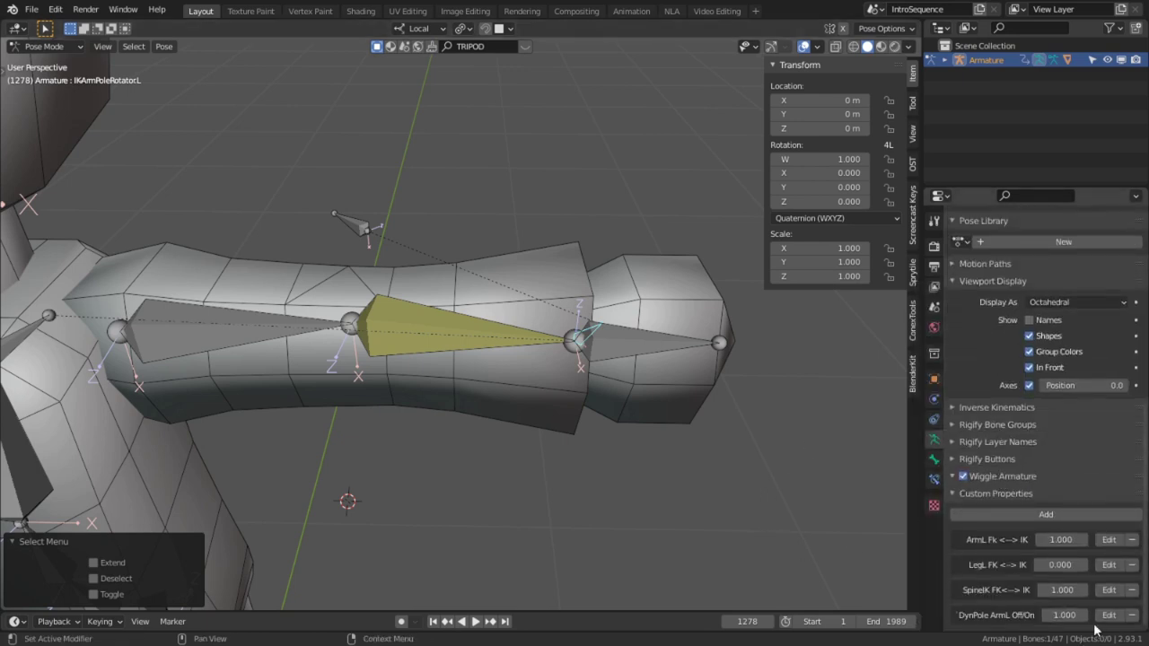
pyautogui.moveTo(1064, 616); pyautogui.dragTo(1077, 615)
# - Change the Copy Location.001 influence driver expression to DynPol/2
pyautogui.click(935, 479)
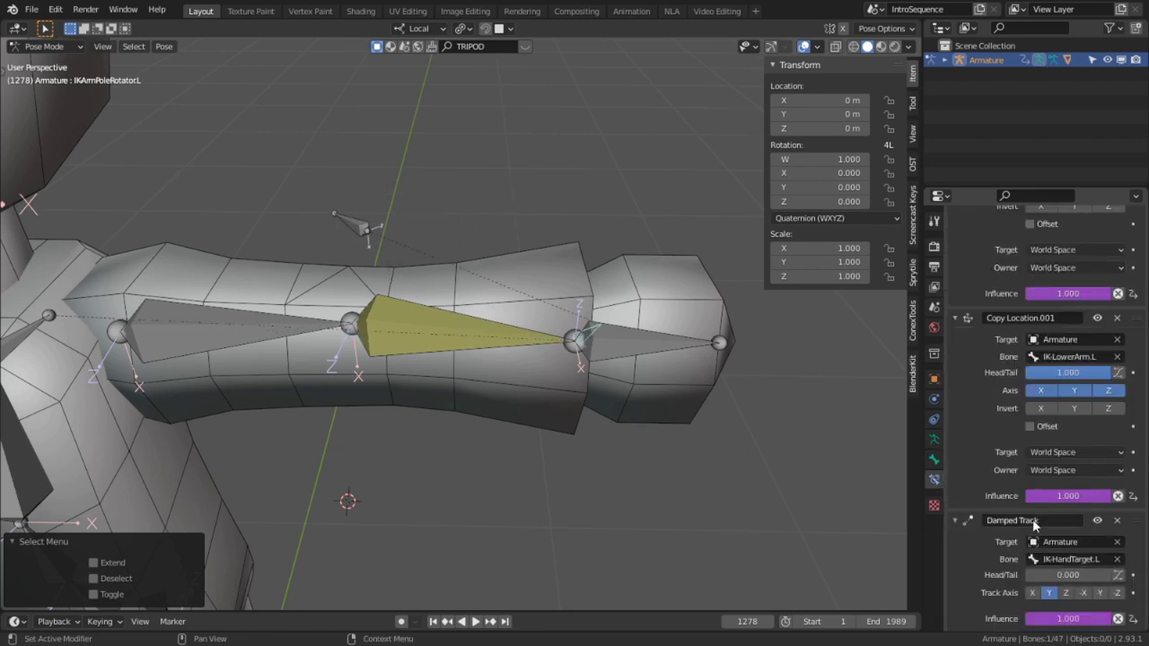
pyautogui.rightClick(1062, 497)
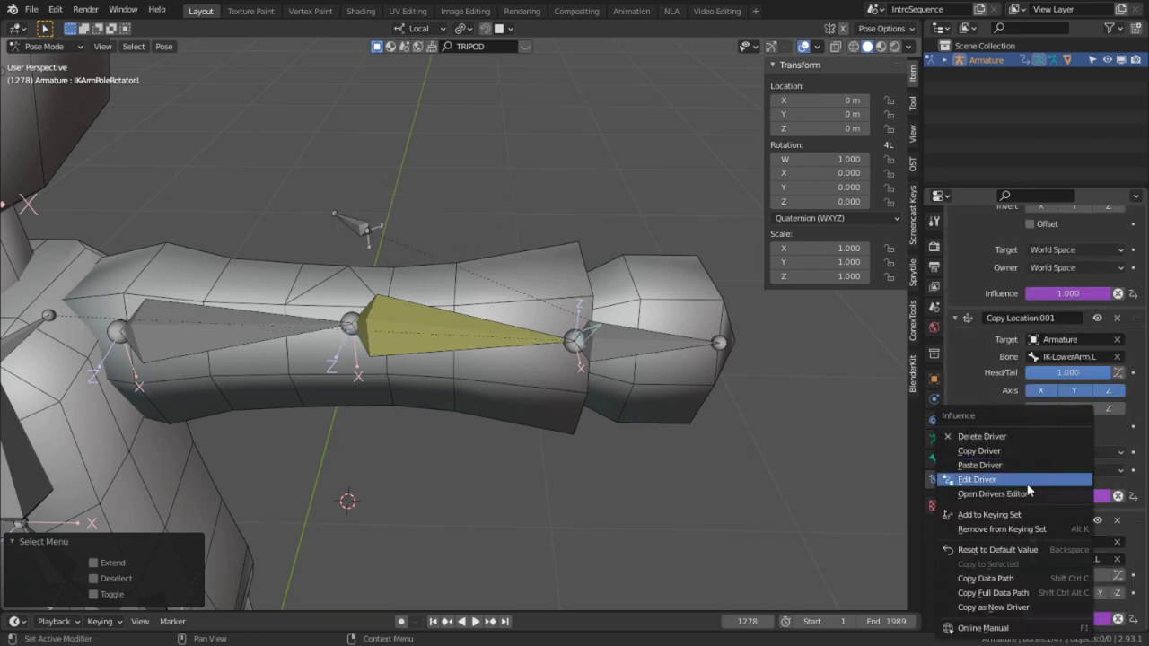
pyautogui.click(1043, 479)
pyautogui.write('DynPol/2')
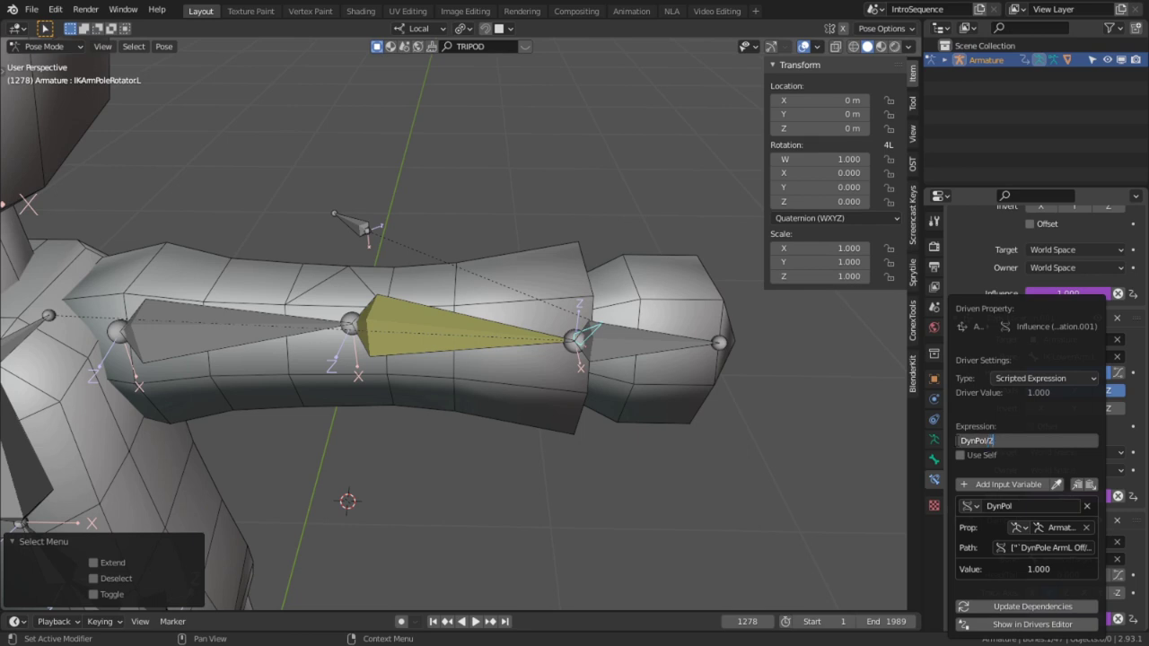
pyautogui.press('Return')
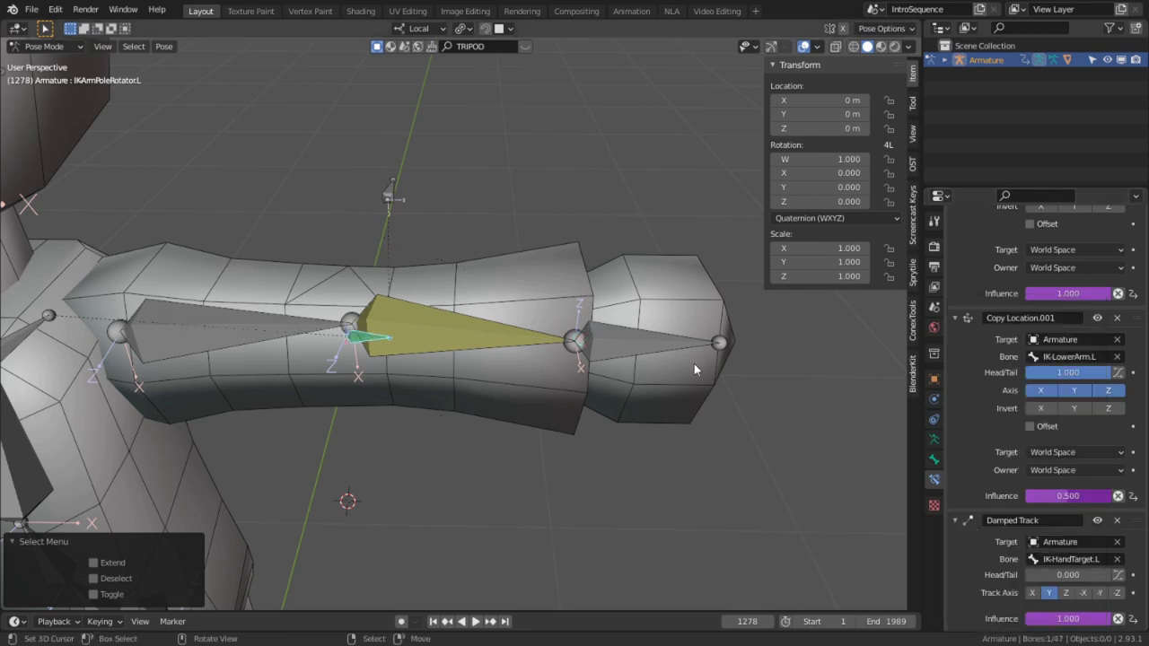
# - Move IK-HandTarget.L to bend the arm, then rotate IK-ArmPoleRotator.L about local Y
pyautogui.click(693, 364)
pyautogui.press('g')
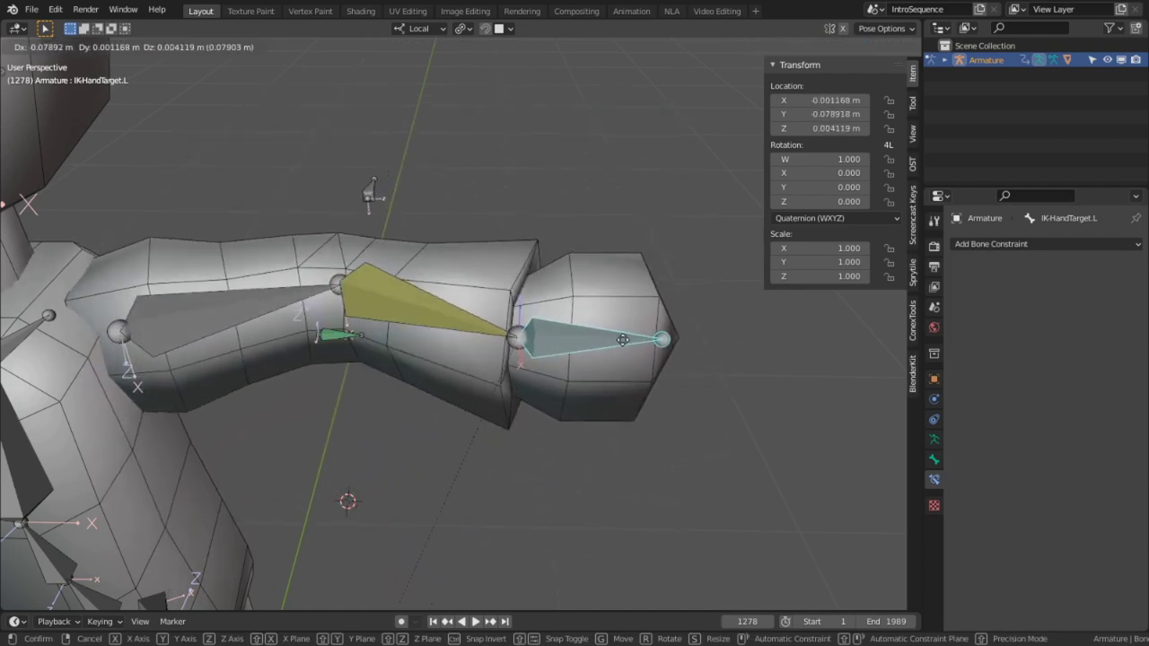
pyautogui.click(623, 341)
pyautogui.click(336, 335)
pyautogui.press('r')
pyautogui.press('y')
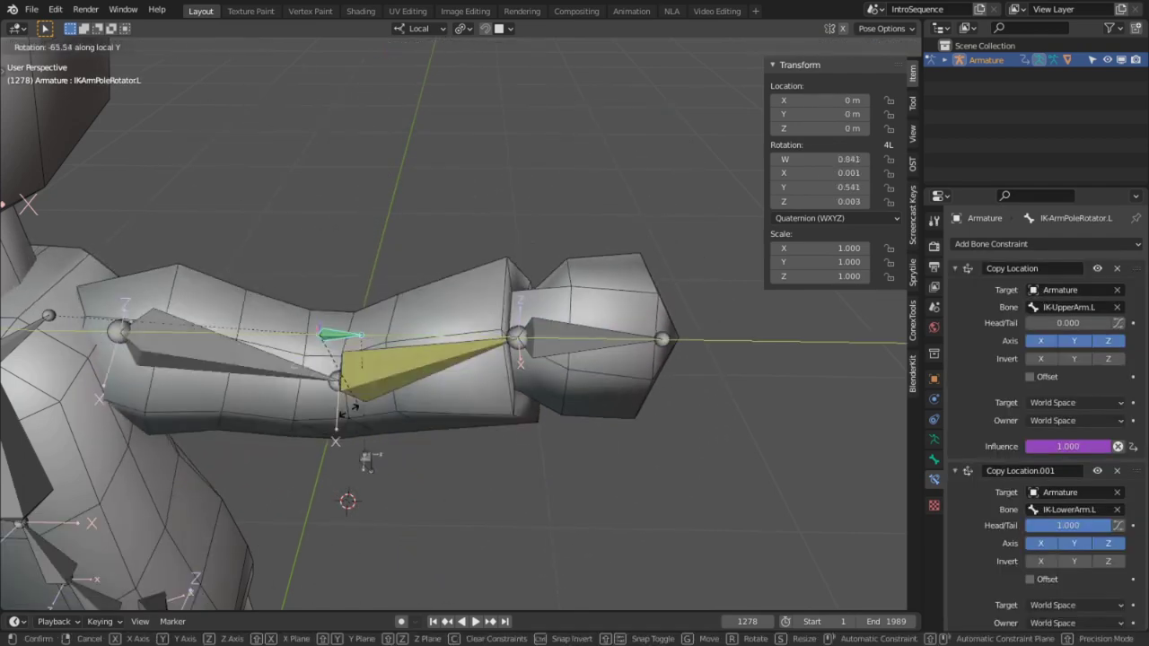